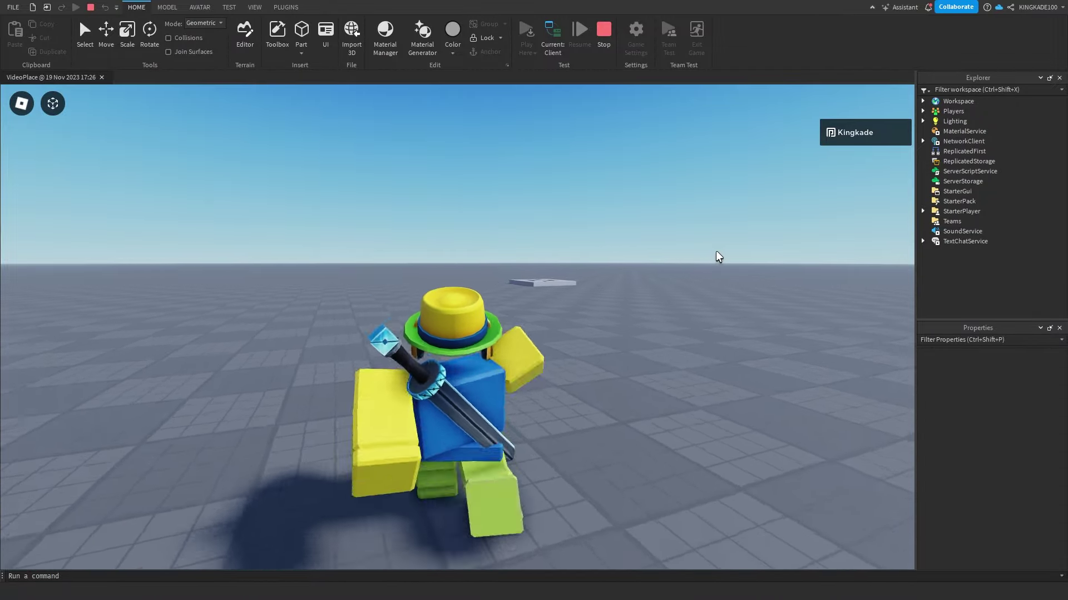
- Walk the avatar briefly, then end the play test with Shift+F5
key("s")
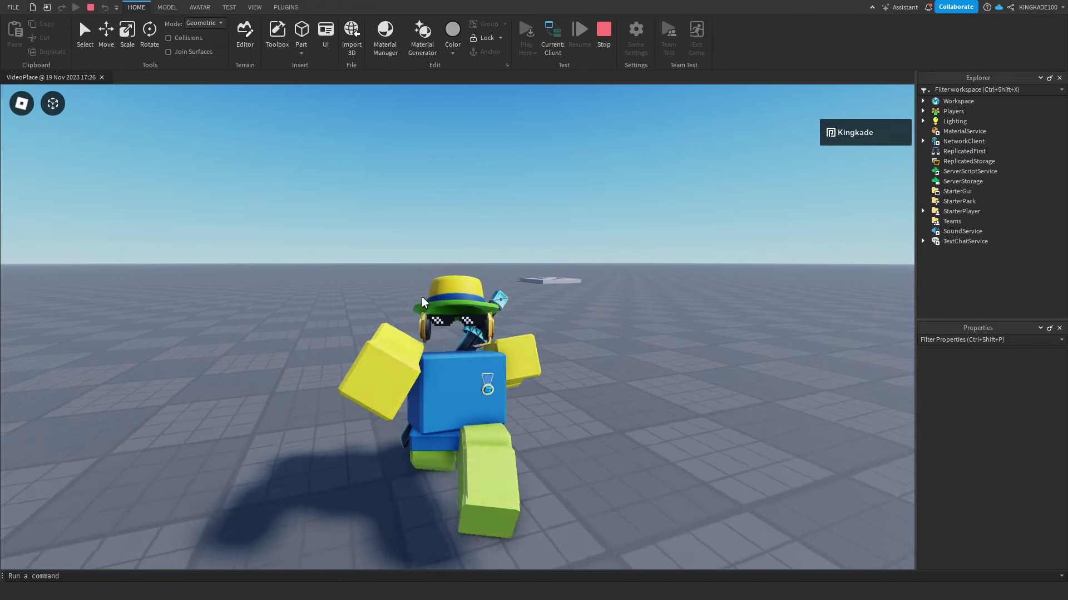
key("shift+F5")
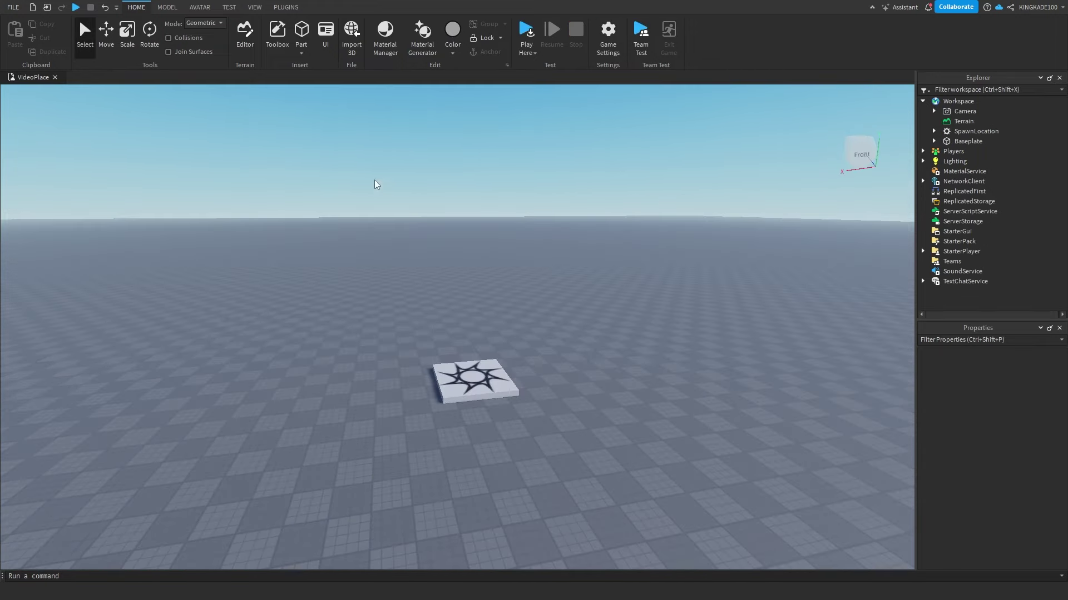
- Load the user's own avatar as an R6 rig with the Load Character plugin
left_click(286, 8)
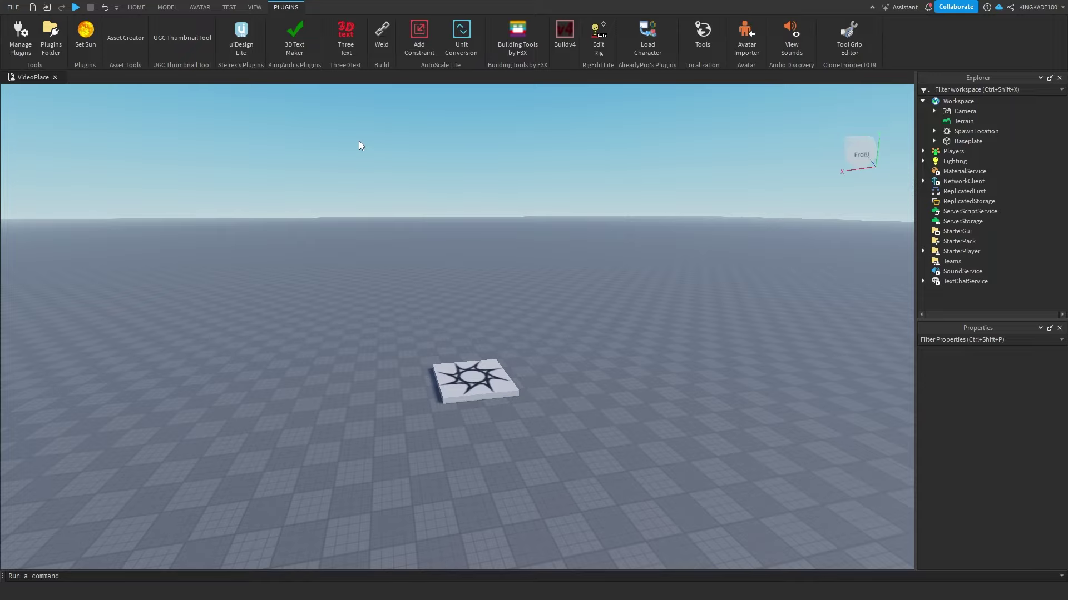
right_click_drag(359, 146, 434, 195)
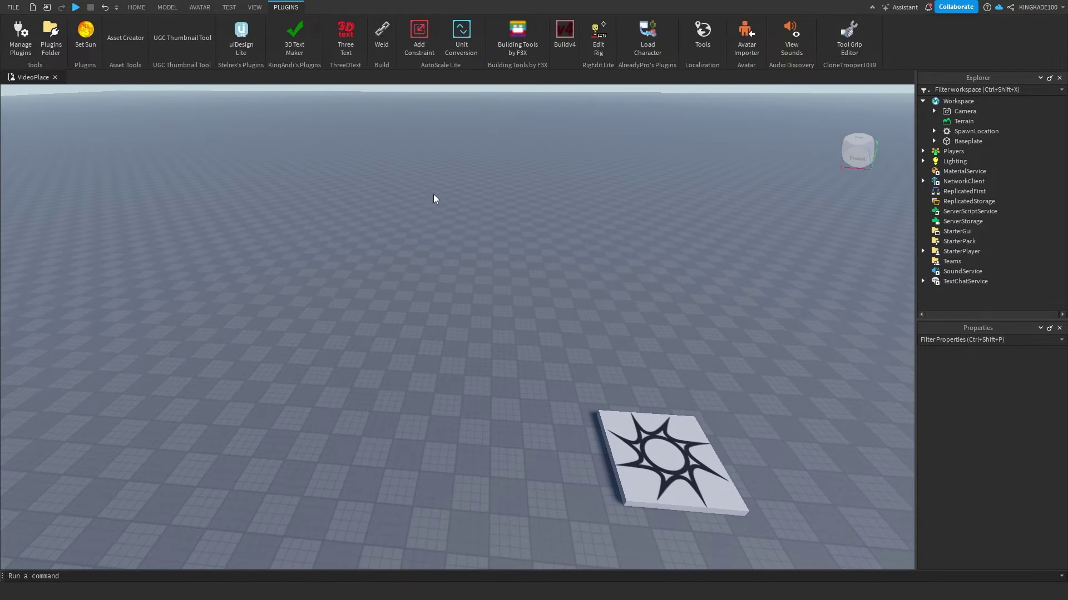
left_click(643, 44)
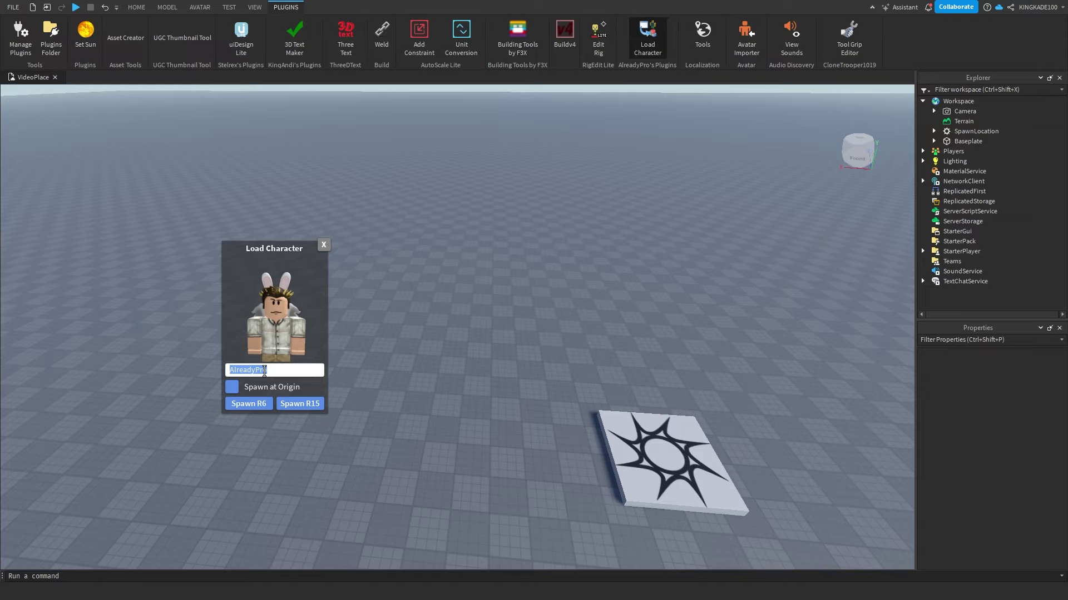
type("kingkade100")
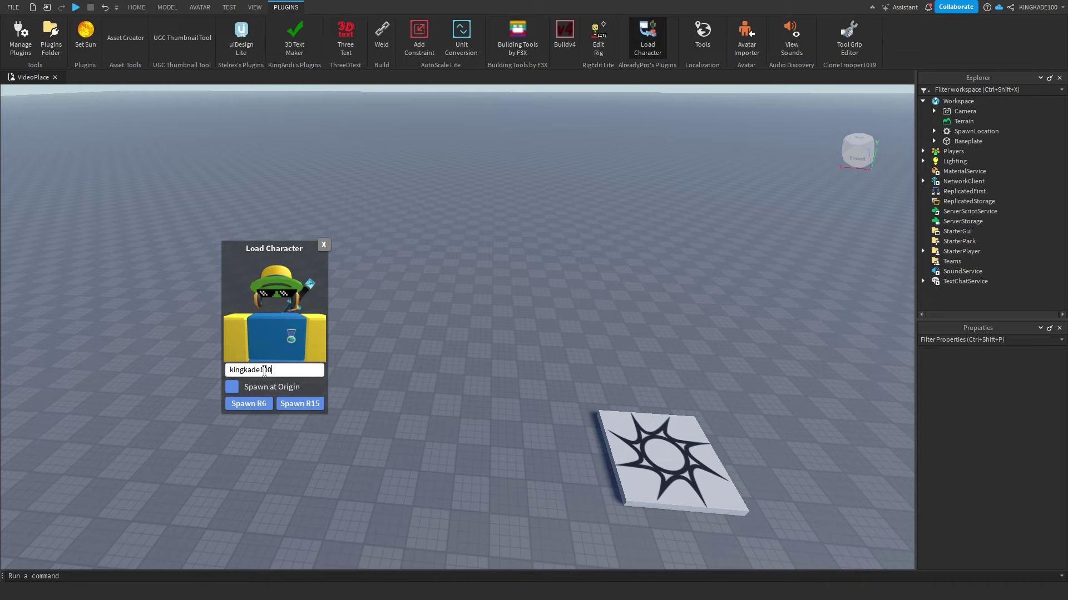
left_click(263, 405)
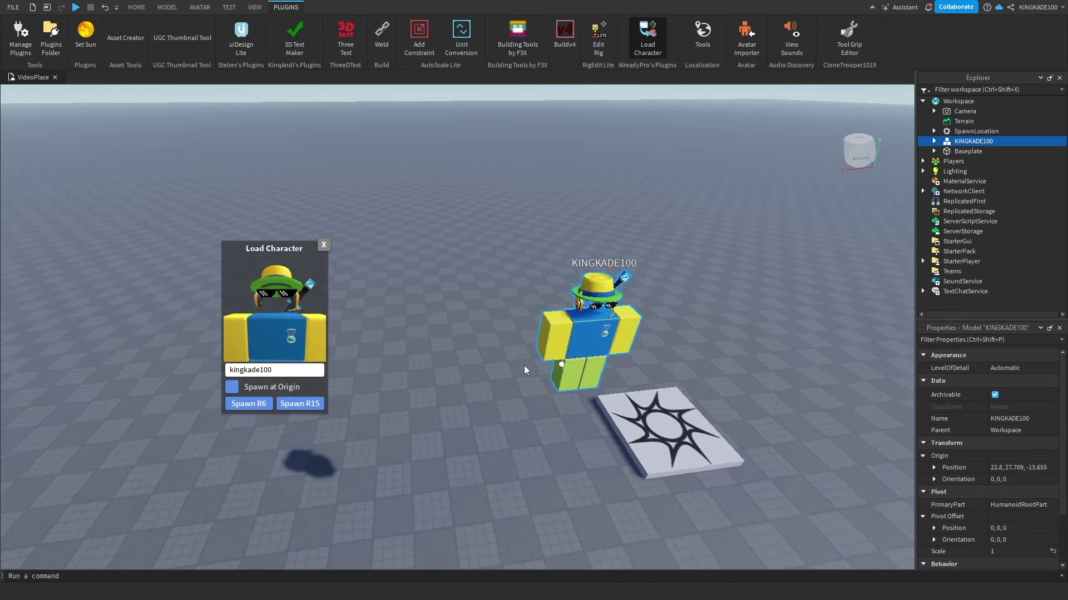
- Load a second avatar by username as an R6 rig and close the loader
left_click(276, 371)
type("jo")
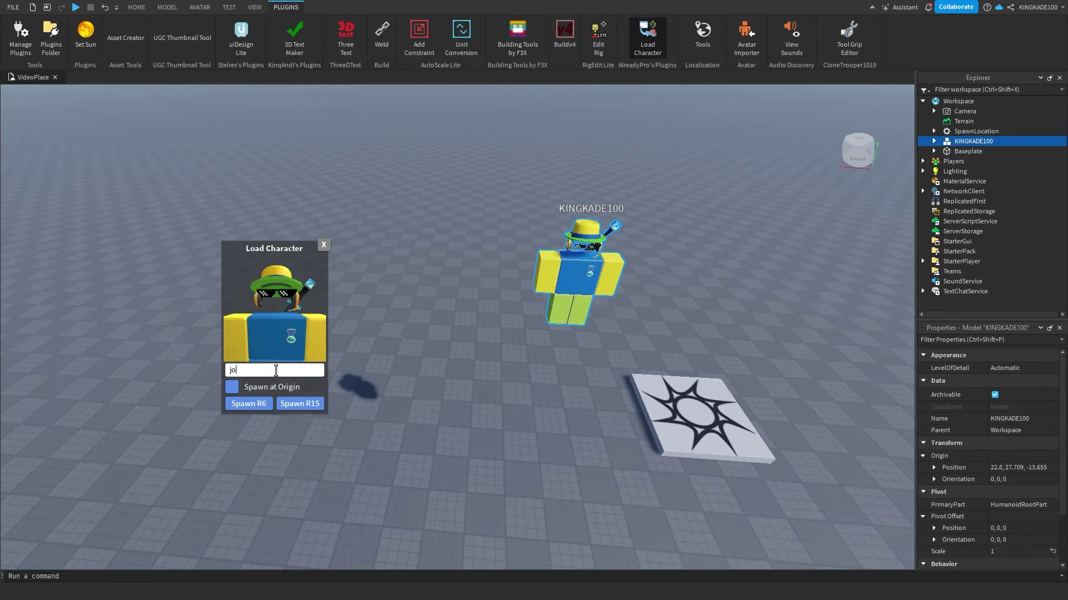
type("hndo")
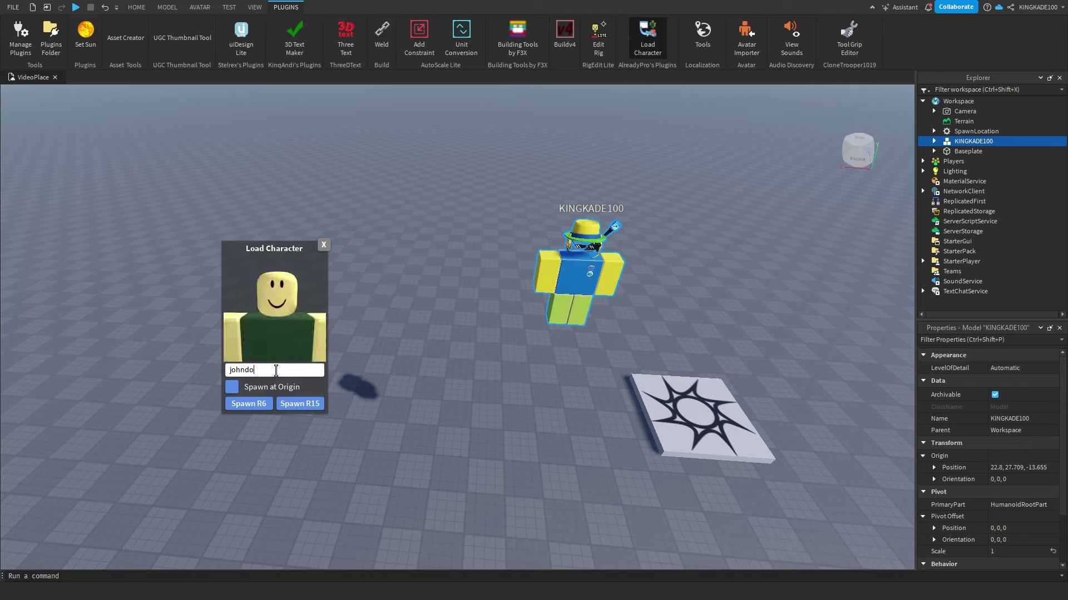
left_click(259, 407)
left_click(323, 244)
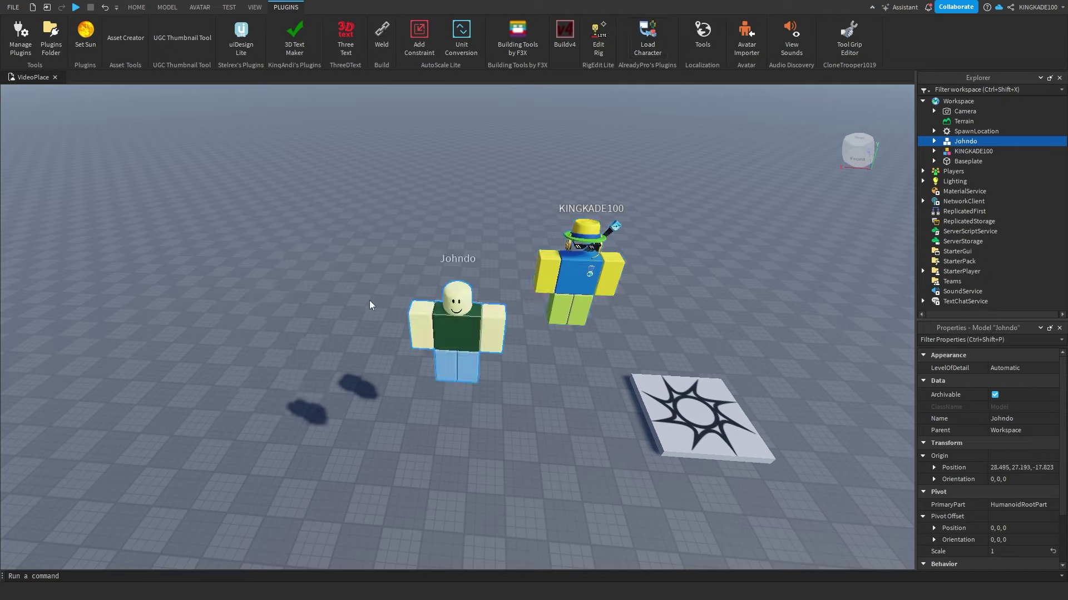
scroll(562, 289, "up", 2)
- Delete the user's own avatar, leaving only the default avatar in Workspace
left_click(595, 292)
key("Delete")
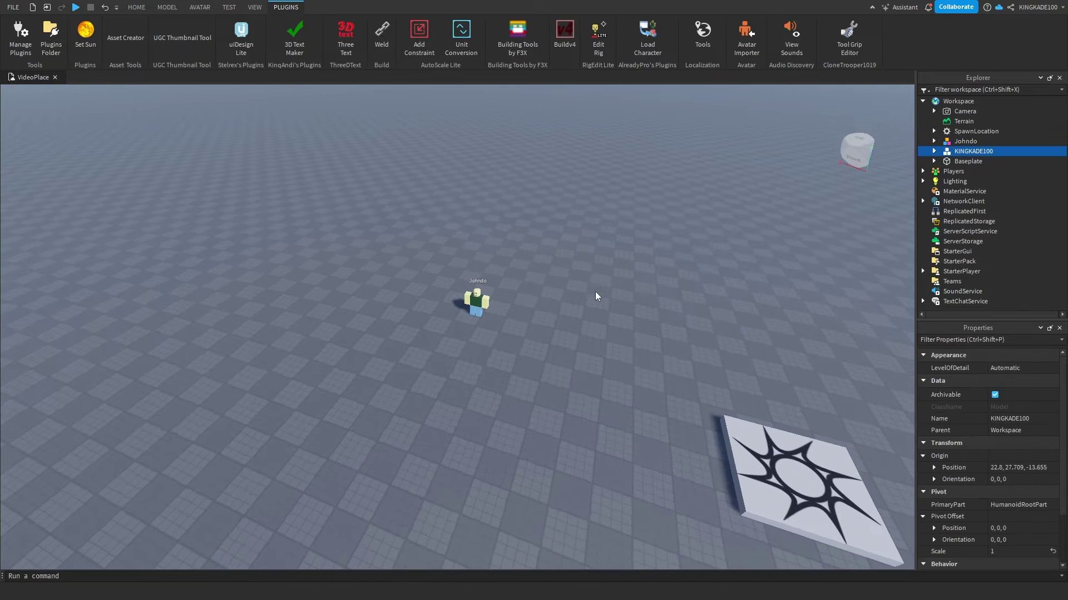
scroll(507, 299, "up", 5)
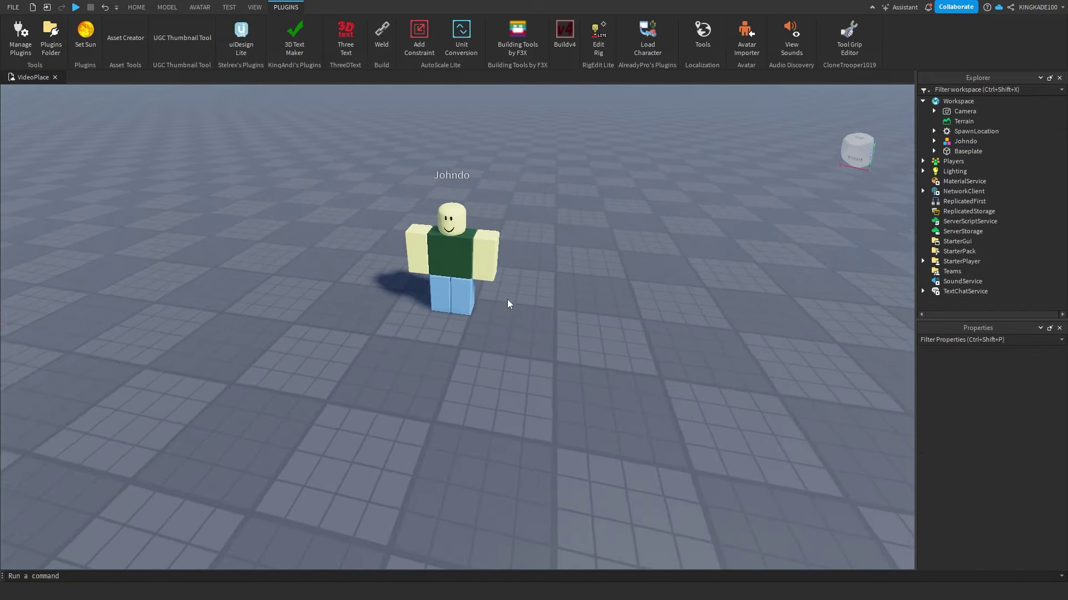
scroll(507, 299, "up", 4)
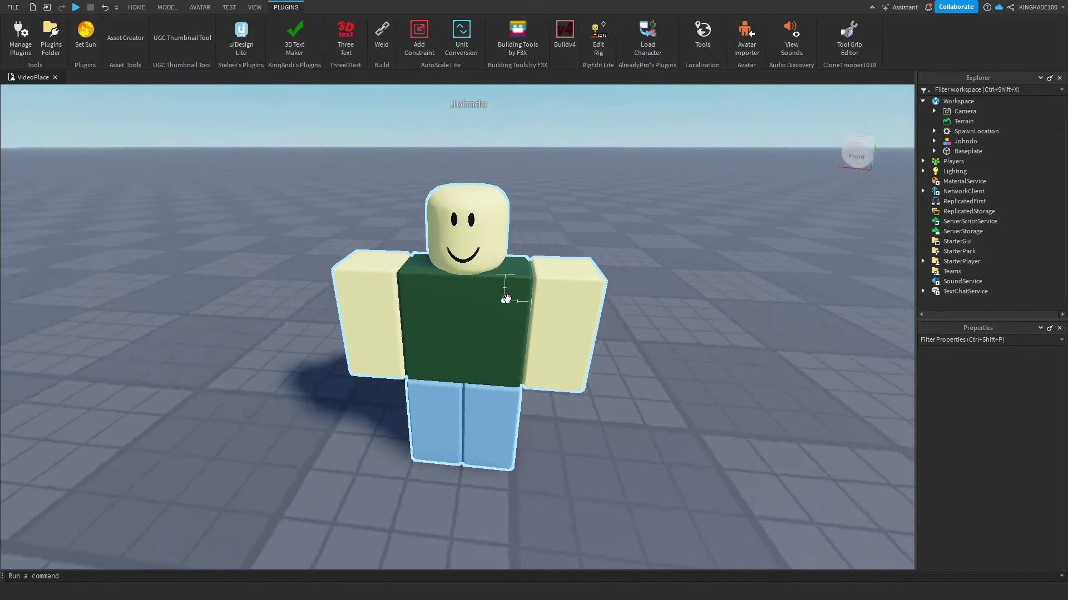
right_click_drag(507, 299, 507, 299)
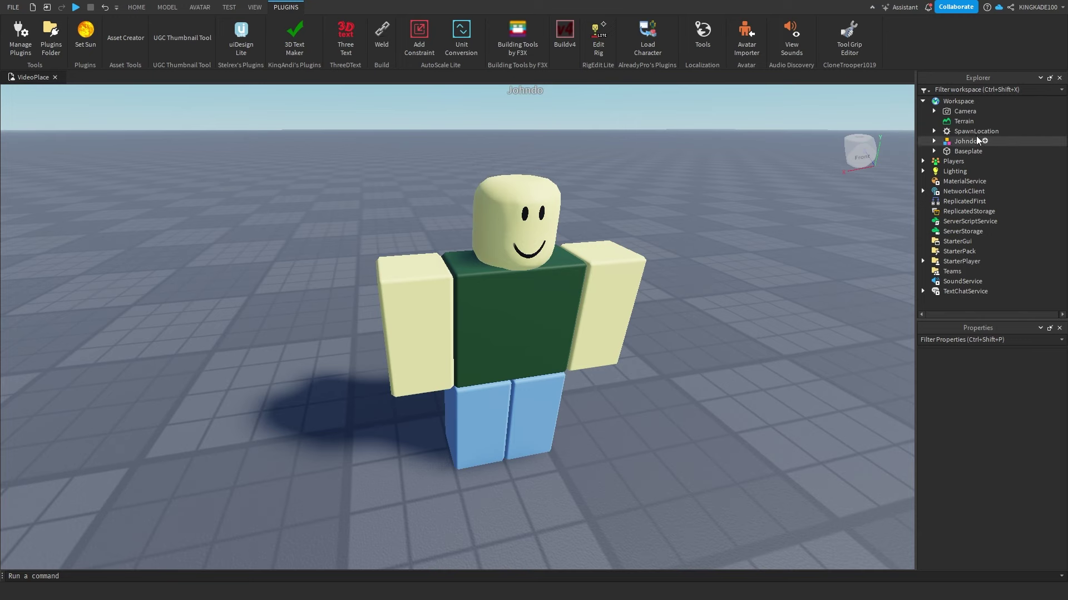
- Export the default avatar model with Export Selection, saving it as 'avatar'
left_click(958, 144)
right_click(958, 143)
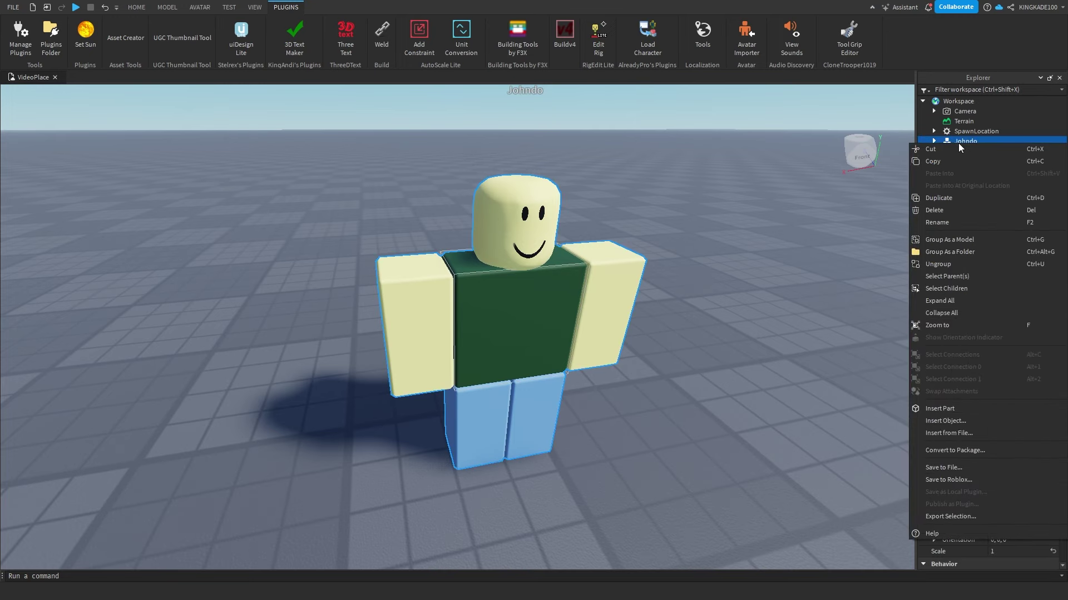
left_click(977, 517)
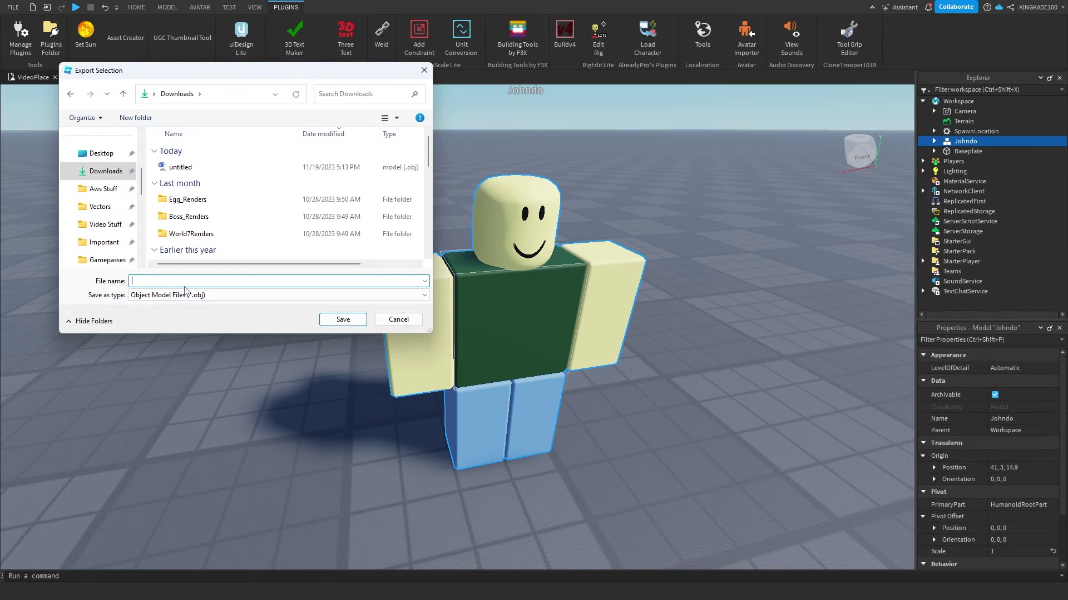
type("avatar")
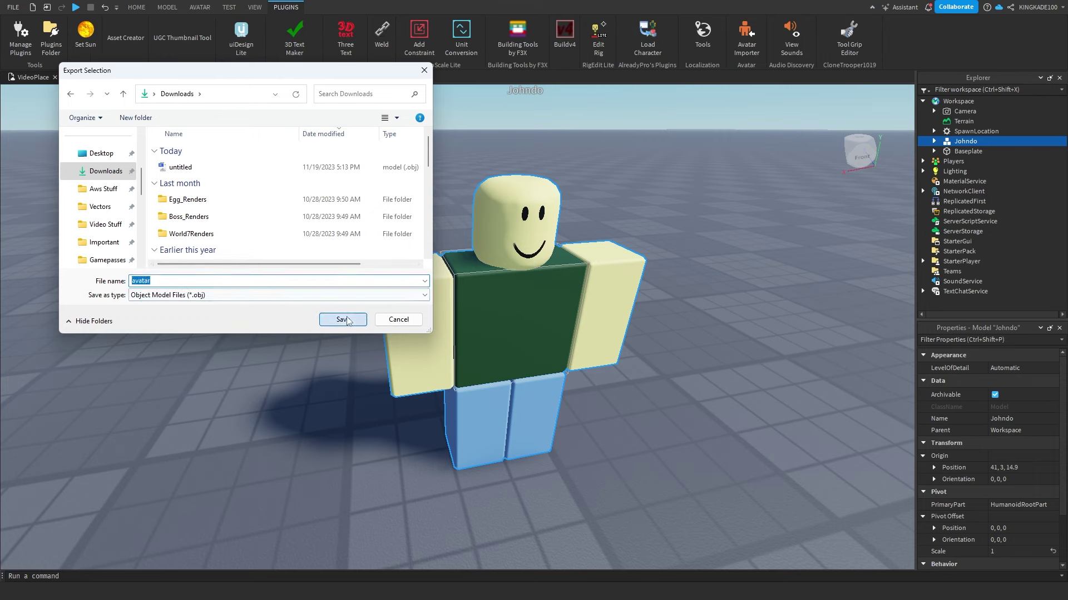
left_click(347, 319)
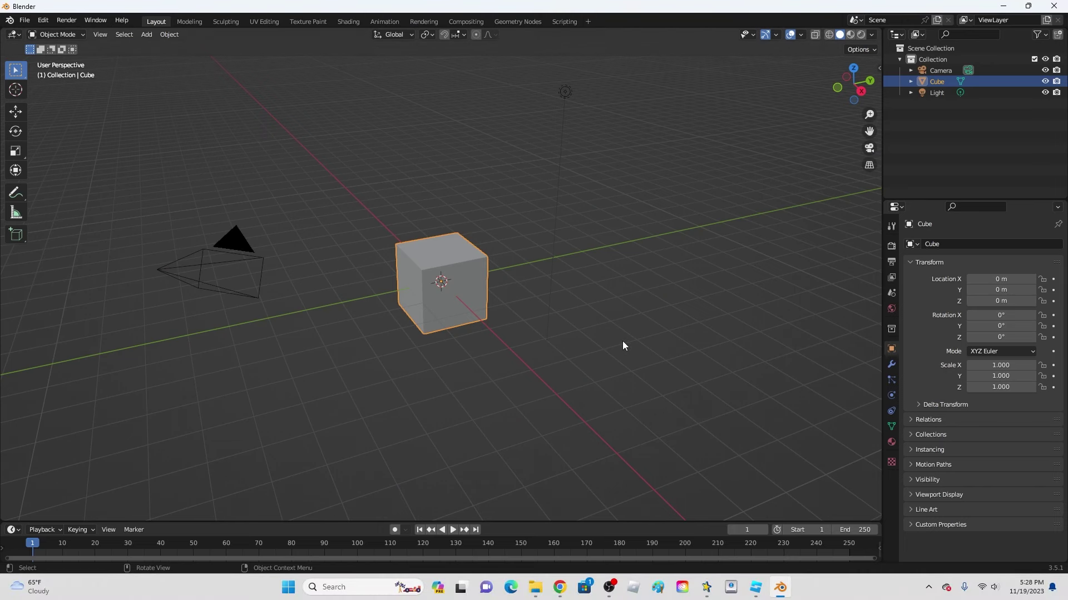
- Delete the default camera, cube and light from the scene
scroll(569, 277, "down", 3)
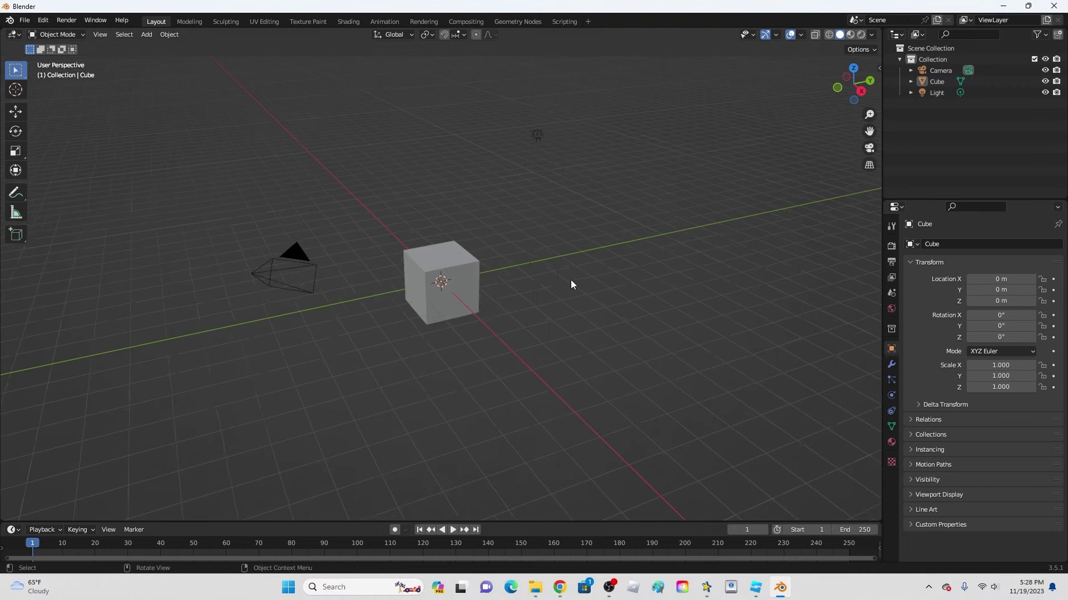
left_click_drag(581, 318, 286, 131)
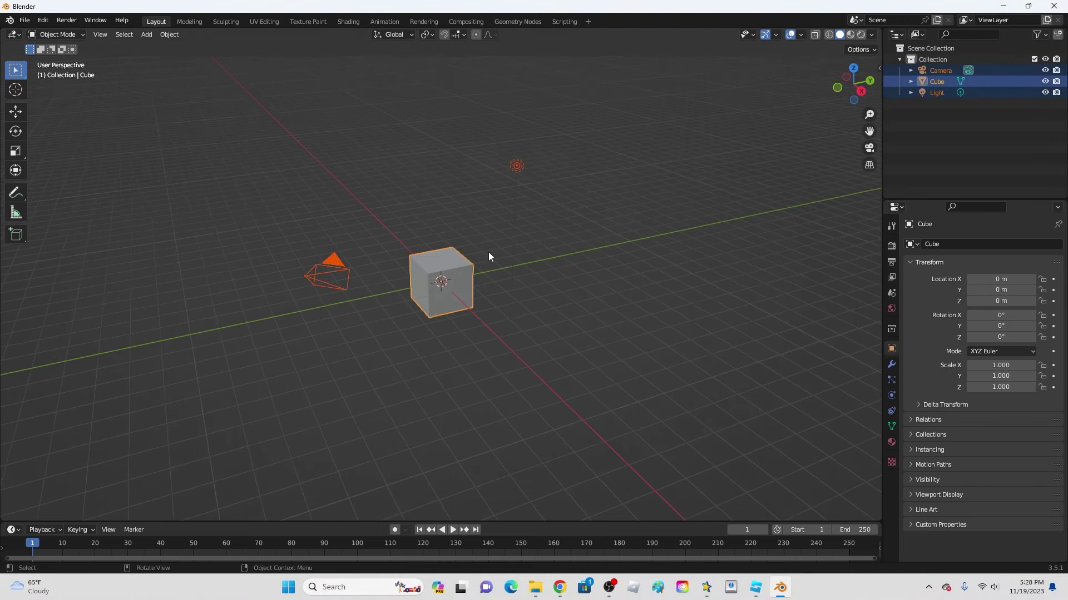
key("x")
left_click(488, 252)
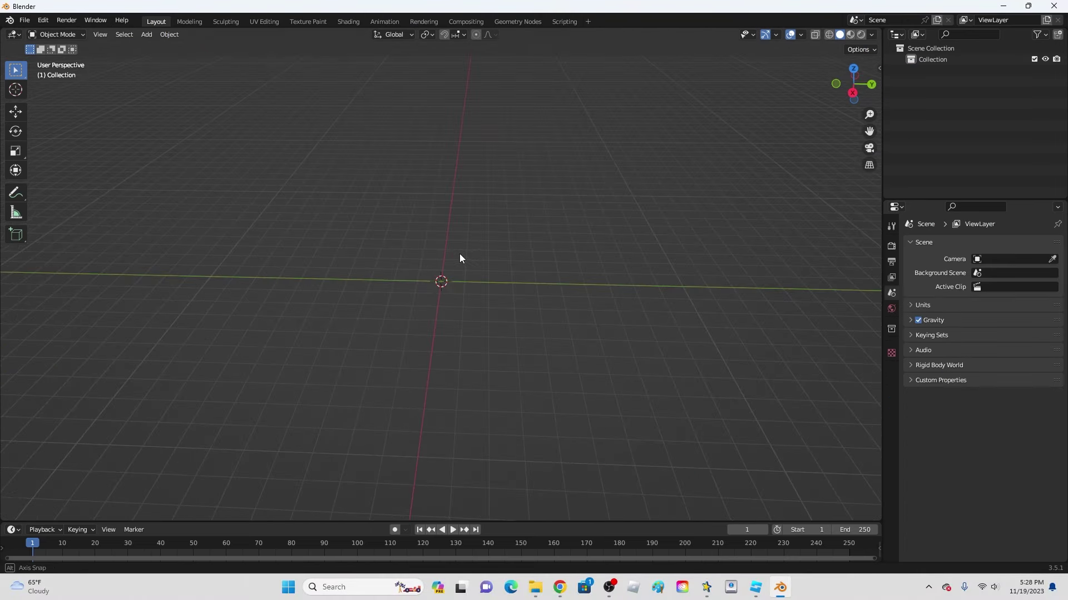
- Import avatar.obj through File > Import > Wavefront (.obj)
left_click(25, 21)
mouse_move(72, 171)
left_click(205, 305)
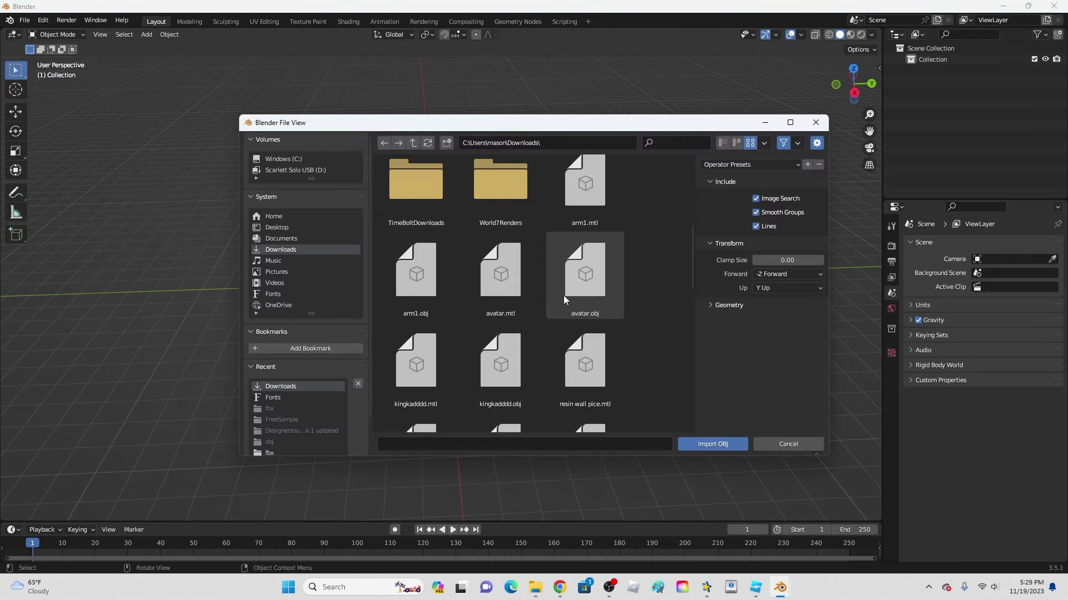
scroll(509, 296, "up", 2)
scroll(512, 299, "down", 2)
left_click(576, 289)
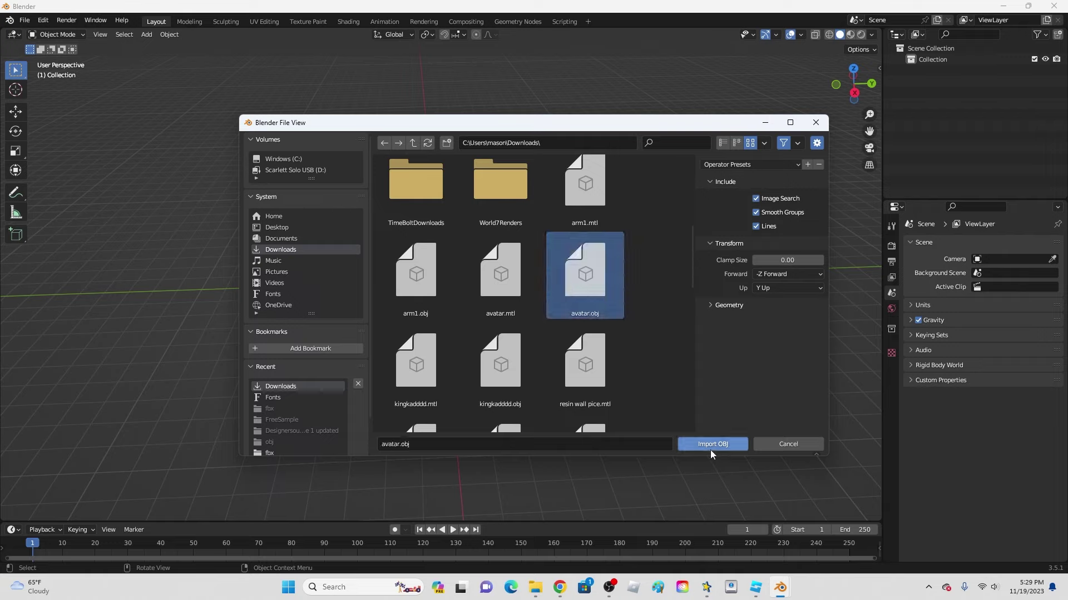
left_click(716, 307)
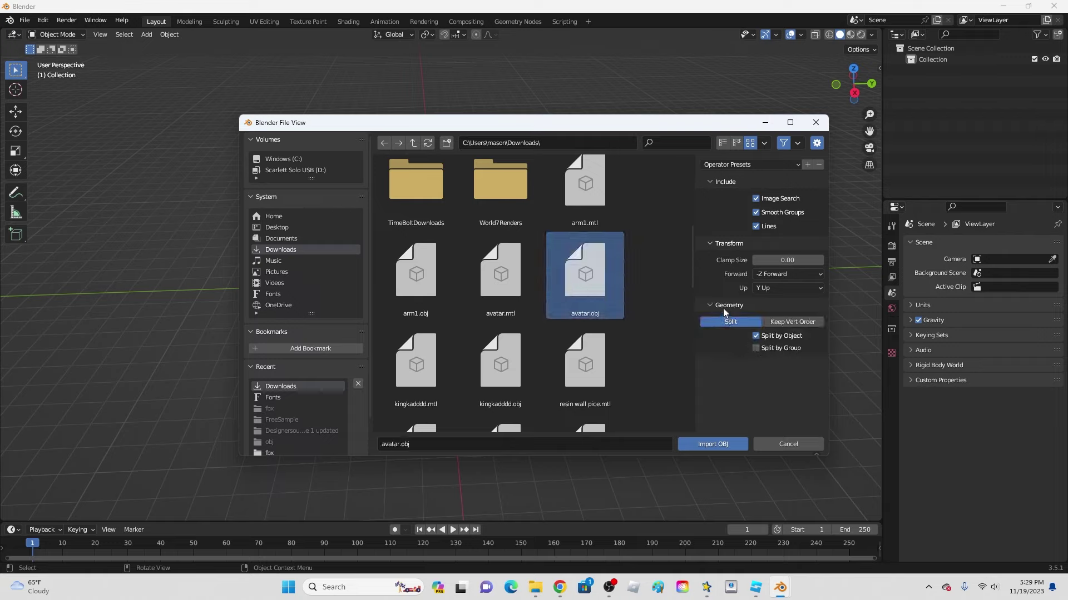
left_click(725, 443)
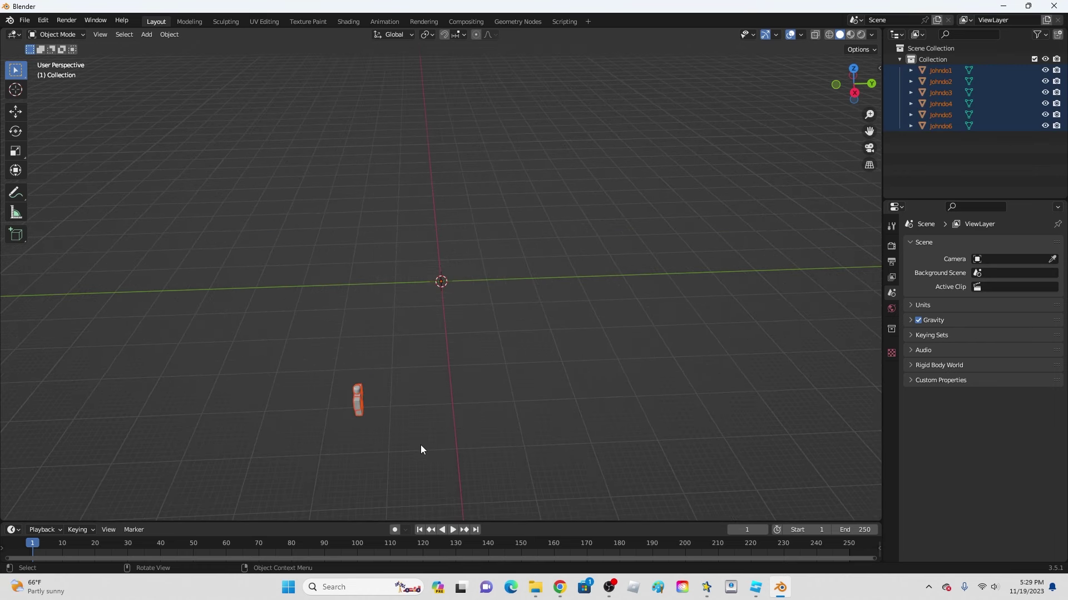
- Select all six avatar parts and move them to the world origin in top view
left_click(453, 373)
left_click_drag(407, 437, 325, 364)
left_click(853, 68)
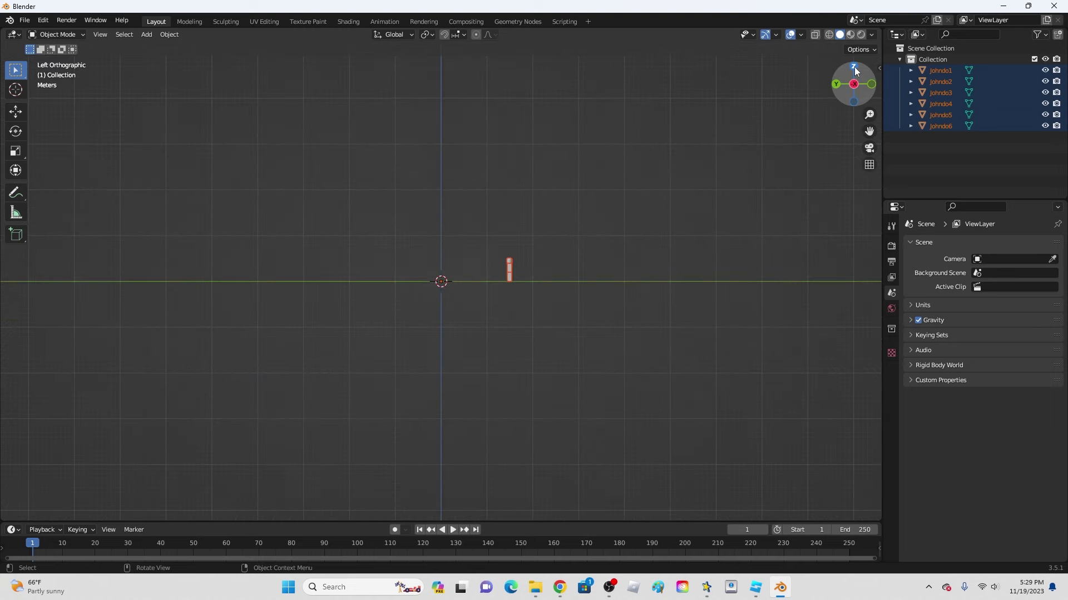
key("g")
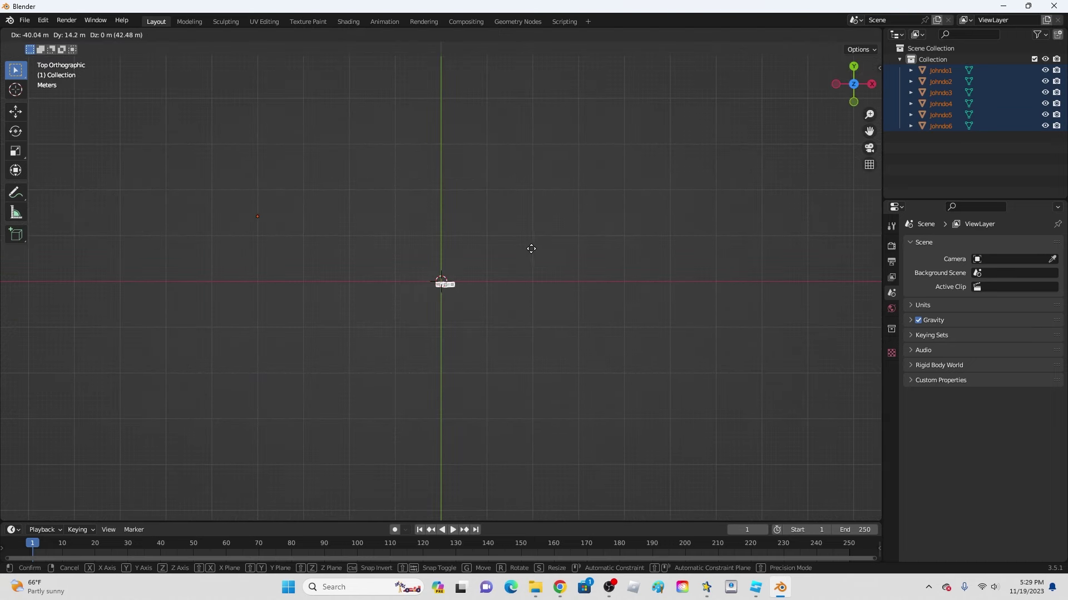
left_click(530, 246)
scroll(601, 294, "up", 7)
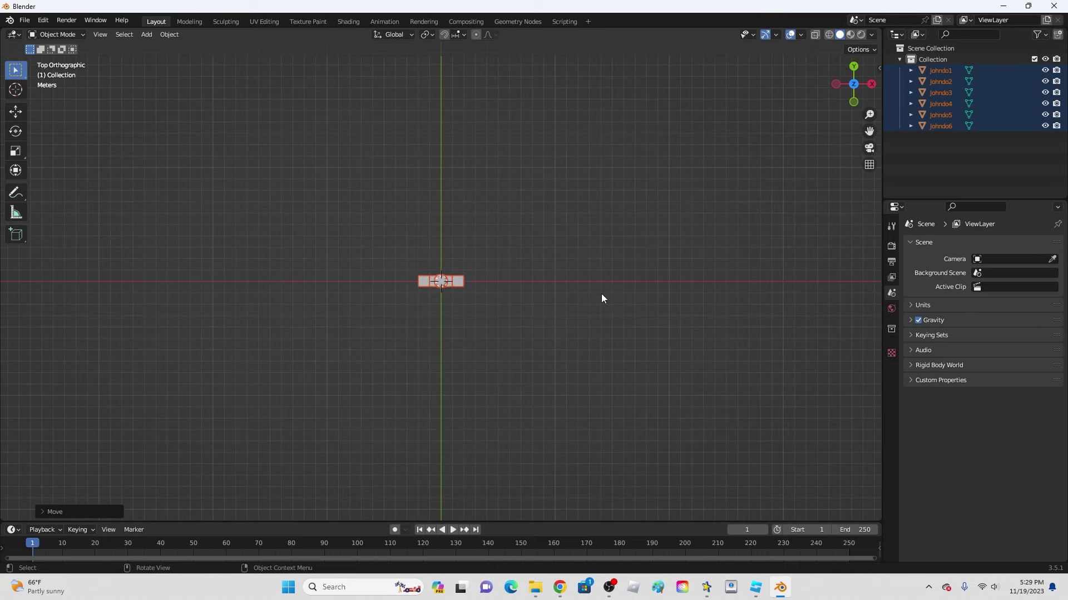
- Set the parts' origin to Center of Mass (Surface)
left_click(584, 318)
middle_click_drag(583, 318, 503, 248)
key("a")
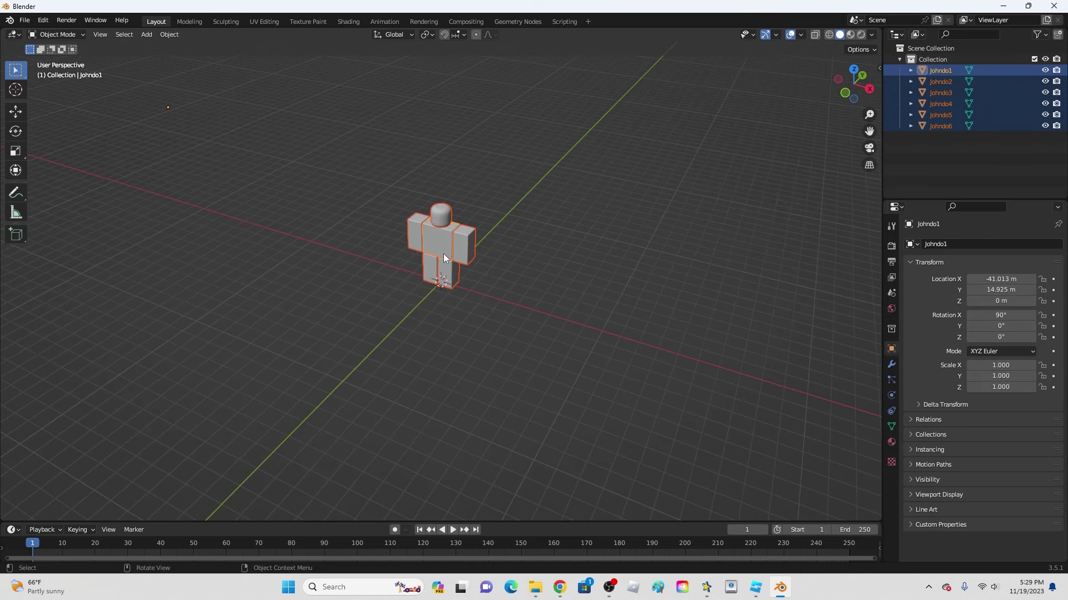
right_click(443, 254)
mouse_move(437, 315)
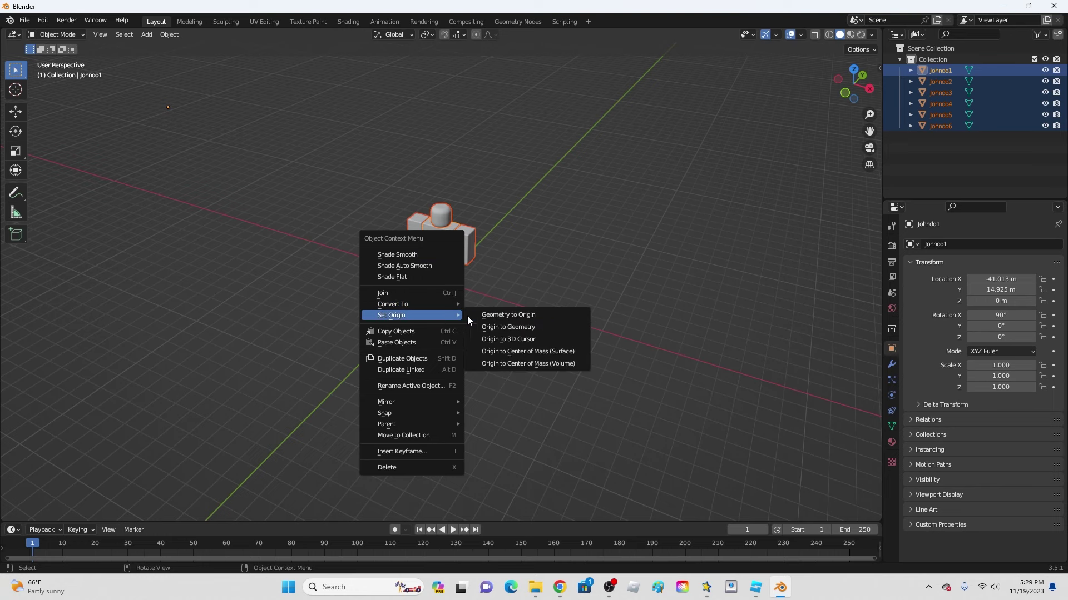
left_click(536, 352)
- Rotate the avatar 90° around the Z axis
mouse_move(545, 309)
middle_mouse_down()
mouse_move(451, 305)
mouse_move(545, 297)
middle_mouse_up()
key("r")
key("z")
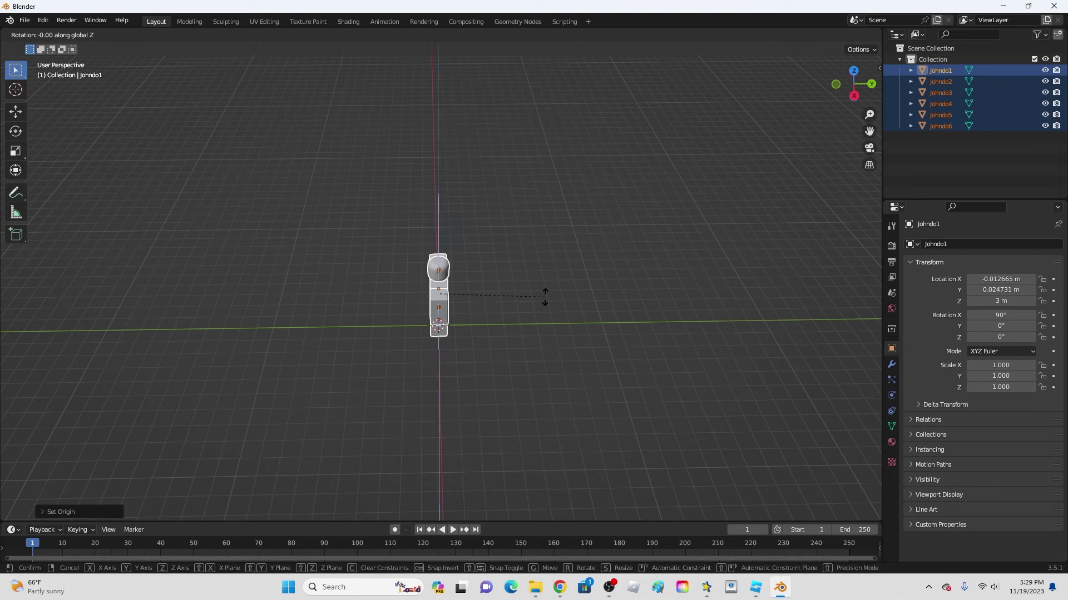
key("9")
key("0")
key("Return")
middle_click_drag(513, 290, 585, 295)
- Drag all six parts down along Z to 0.63982 m with the Move tool
left_click(515, 266)
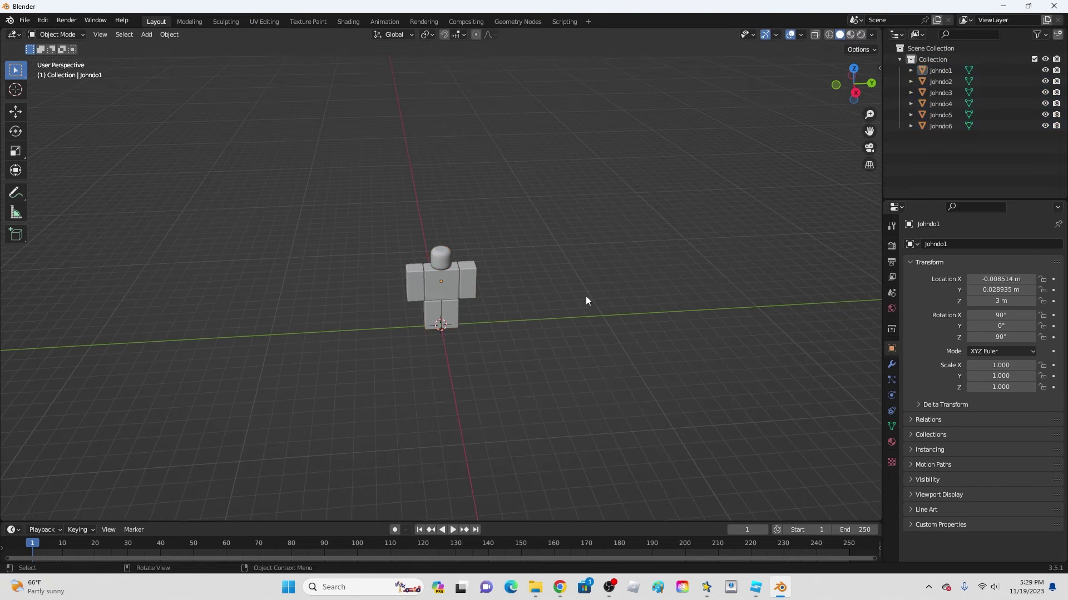
scroll(584, 267, "up", 3)
left_click_drag(579, 359, 352, 195)
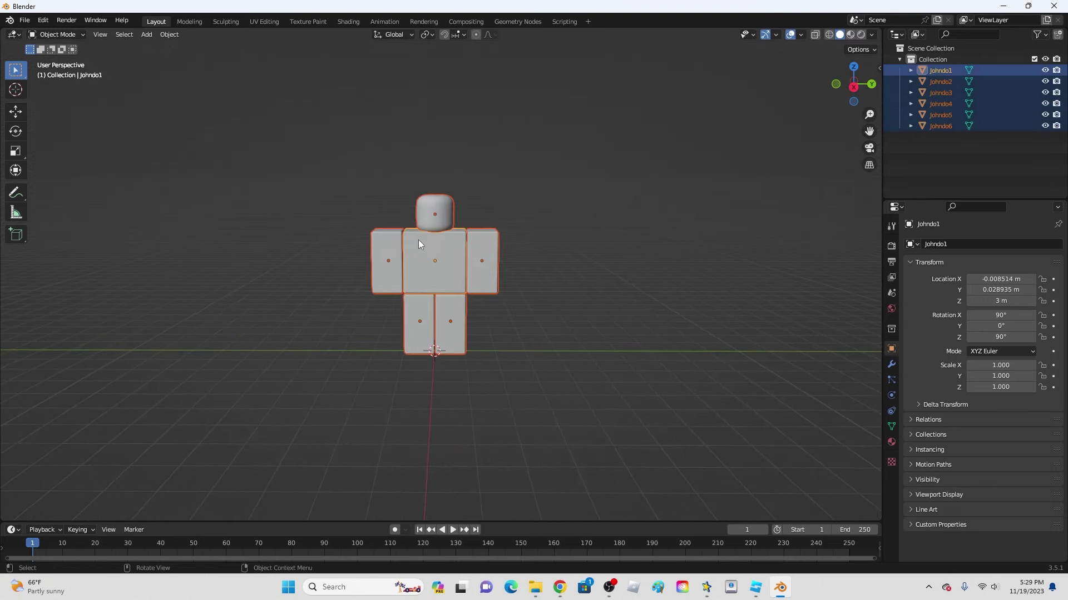
left_click(16, 112)
left_click_drag(419, 212, 536, 279)
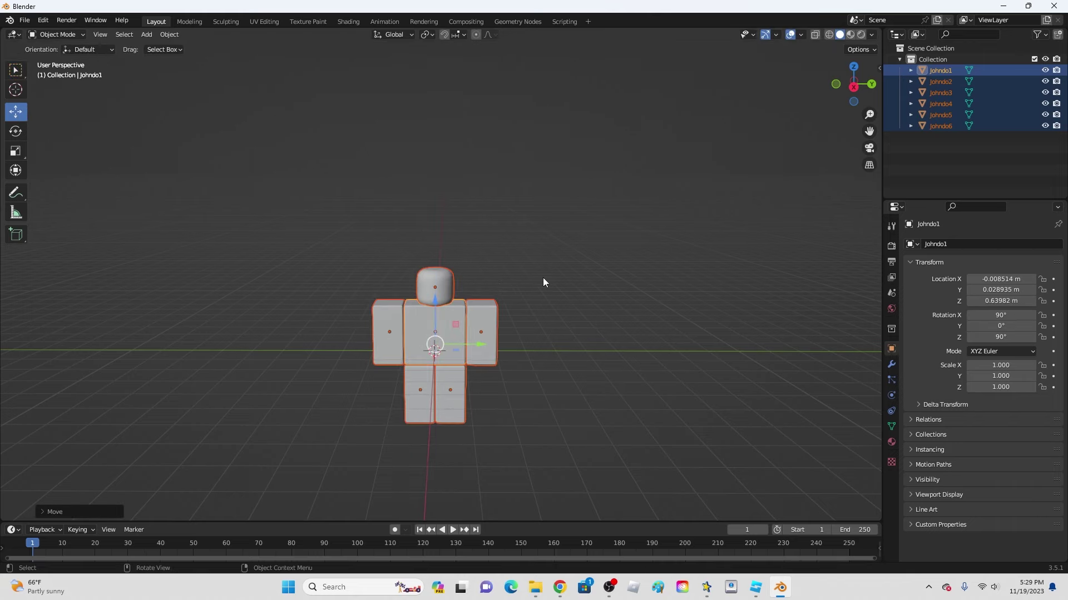
- Inspect the lowered figure from front and angled views, briefly selecting the head
left_click(542, 278)
middle_click_drag(605, 285, 732, 298)
left_click(853, 84)
middle_click_drag(642, 255, 434, 215)
middle_click_drag(399, 282, 419, 346)
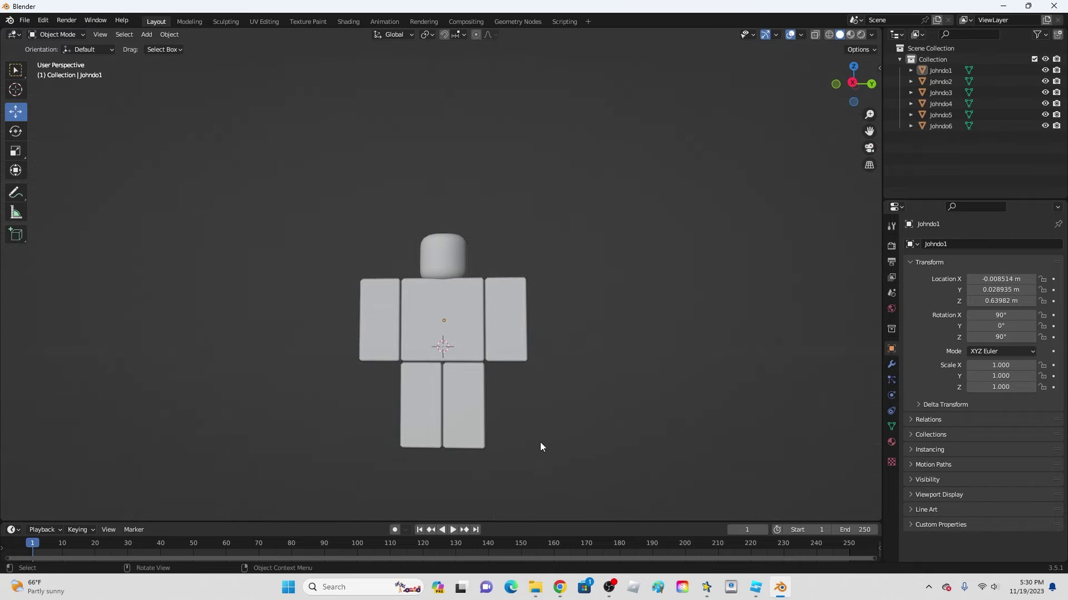
middle_click_drag(538, 353, 515, 334)
scroll(517, 328, "up", 3)
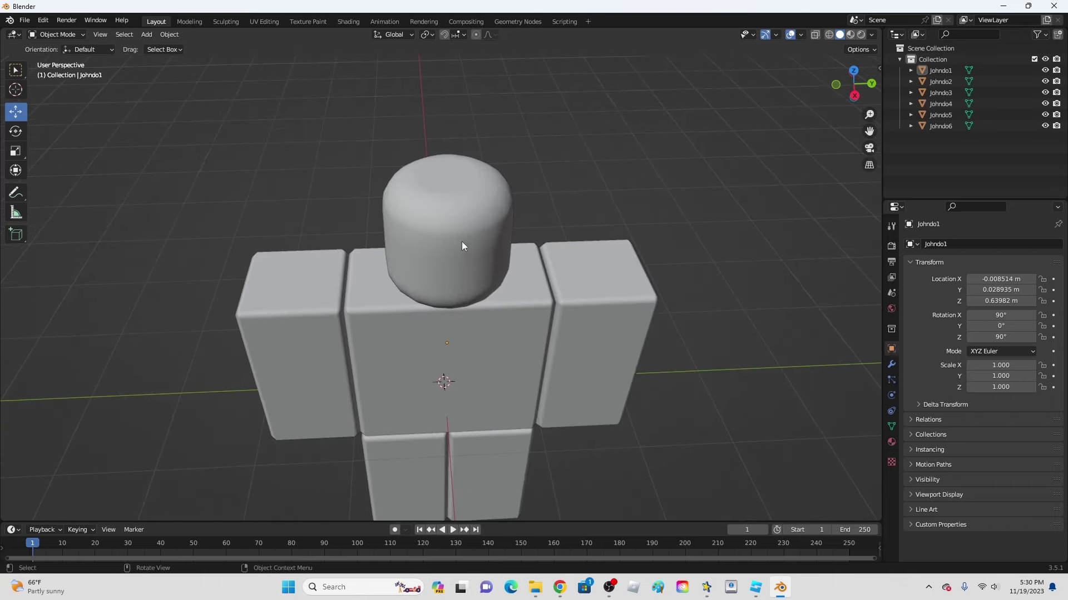
left_click(480, 191)
left_click(570, 152)
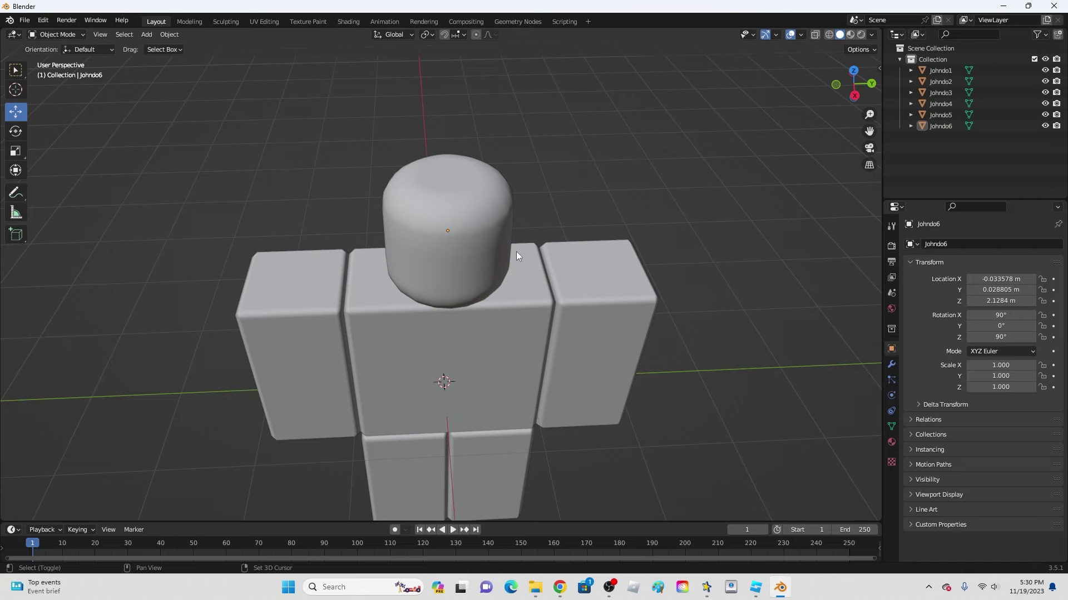
- Add a cylinder and raise it to Z 3.3419 m above the figure's head
key("shift+a")
mouse_move(516, 252)
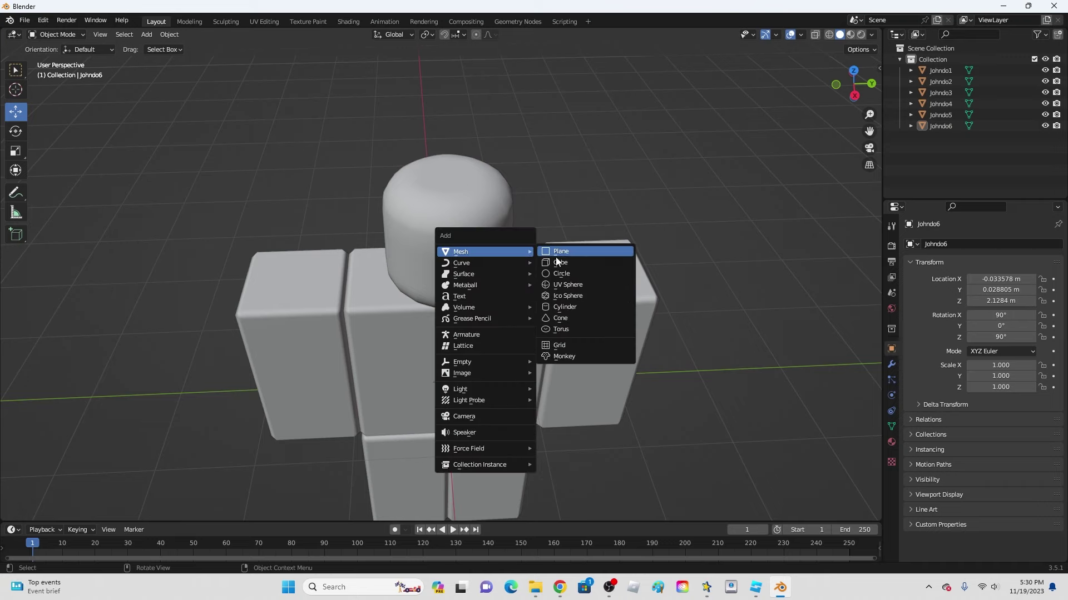
left_click(582, 306)
key("g")
key("z")
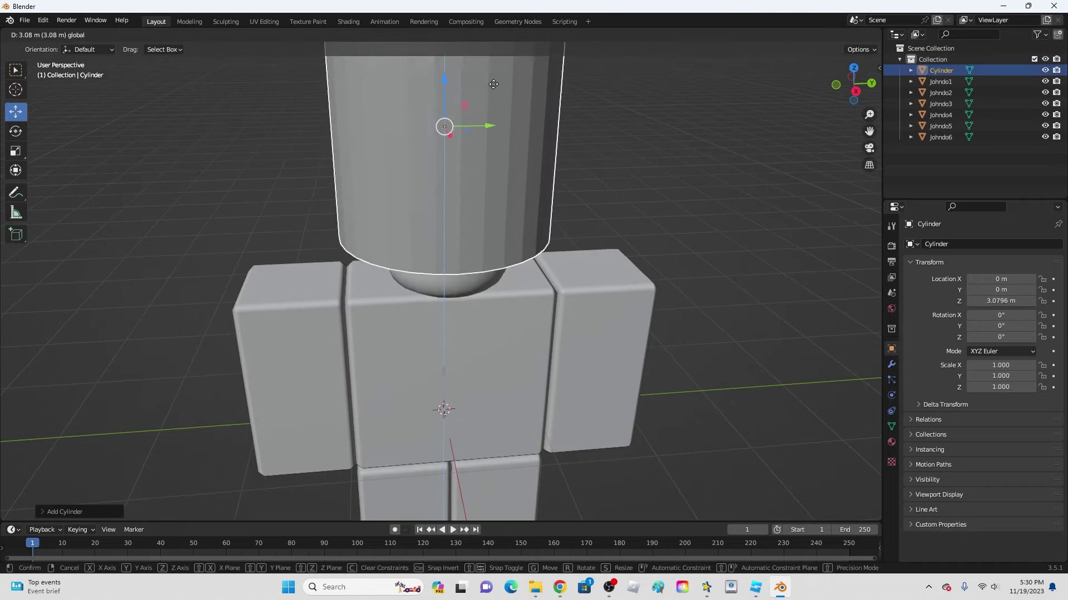
left_click(494, 75)
left_click(856, 90)
middle_click_drag(605, 97, 579, 295, "shift")
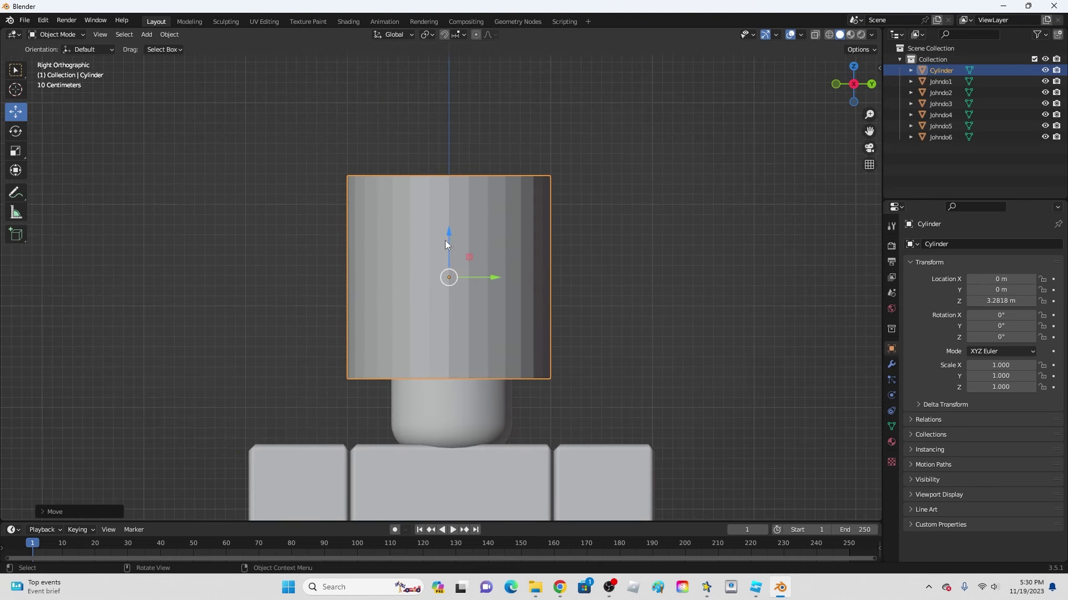
left_click_drag(444, 241, 449, 232)
- In Edit Mode, flatten the cylinder into a thin band, shrink it and lower it onto the head
key("Tab")
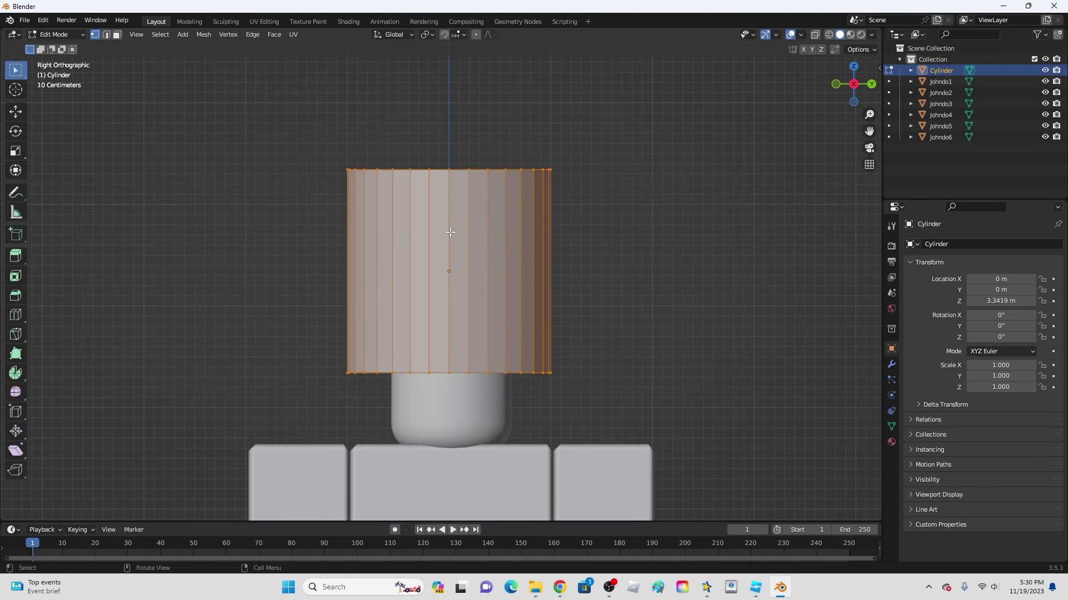
key("s")
key("z")
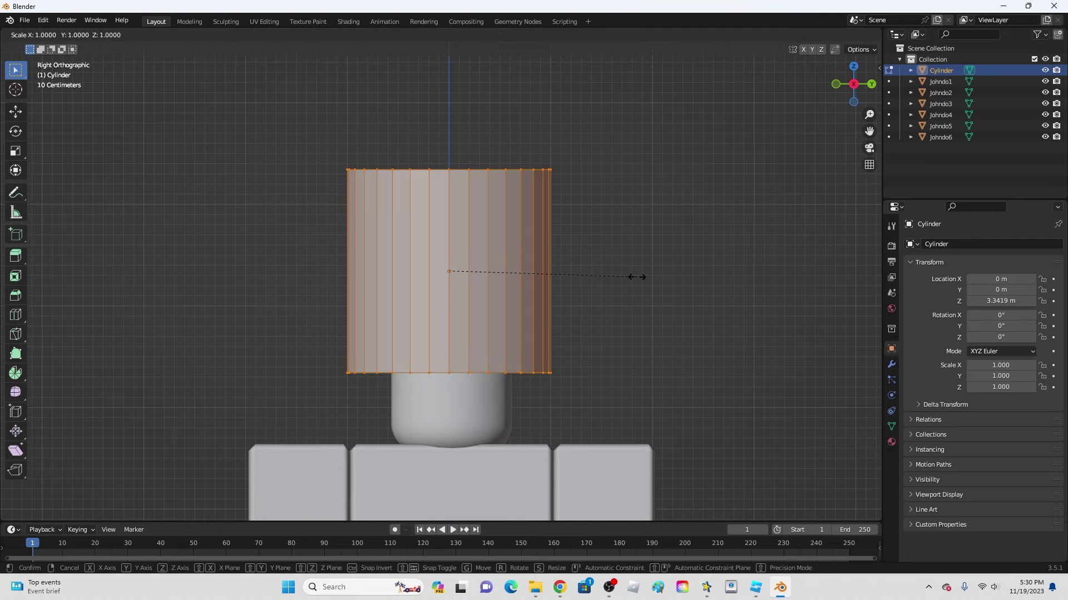
left_click(484, 276)
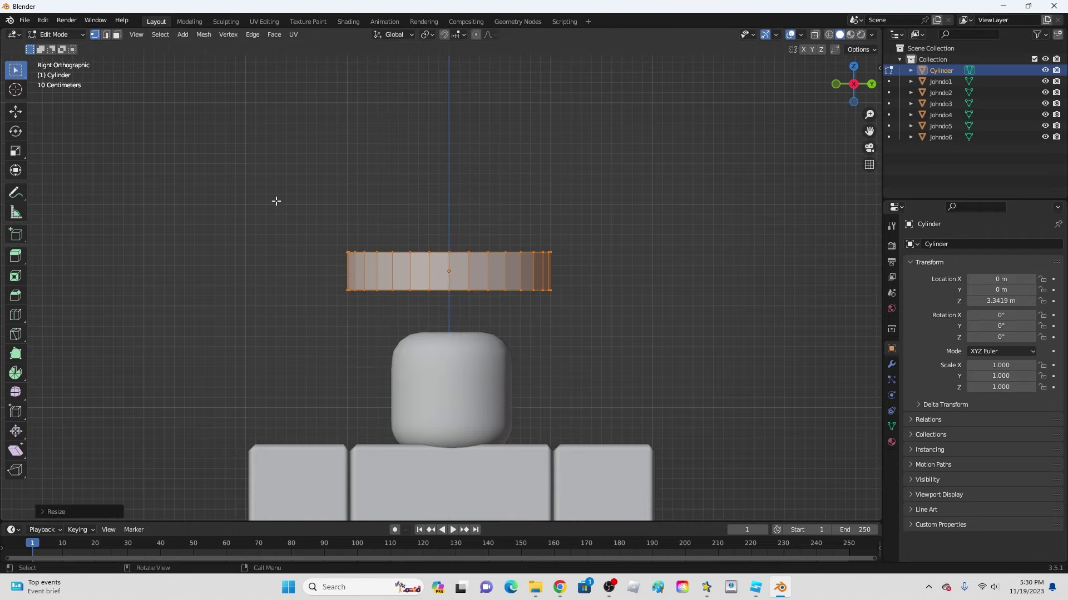
left_click(16, 112)
left_click_drag(447, 235, 463, 301)
scroll(634, 336, "up", 4)
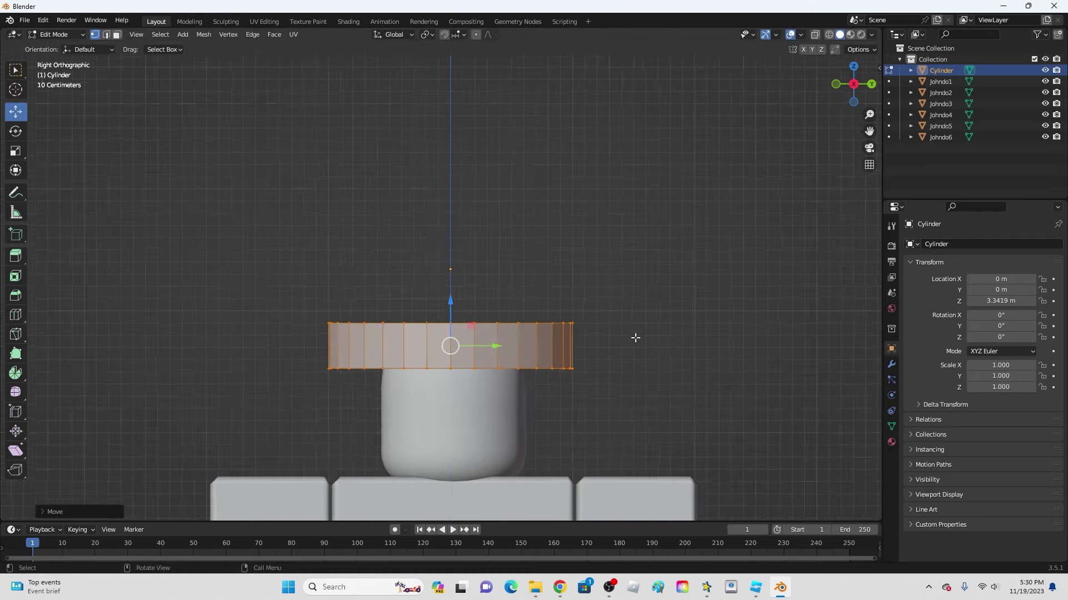
key("s")
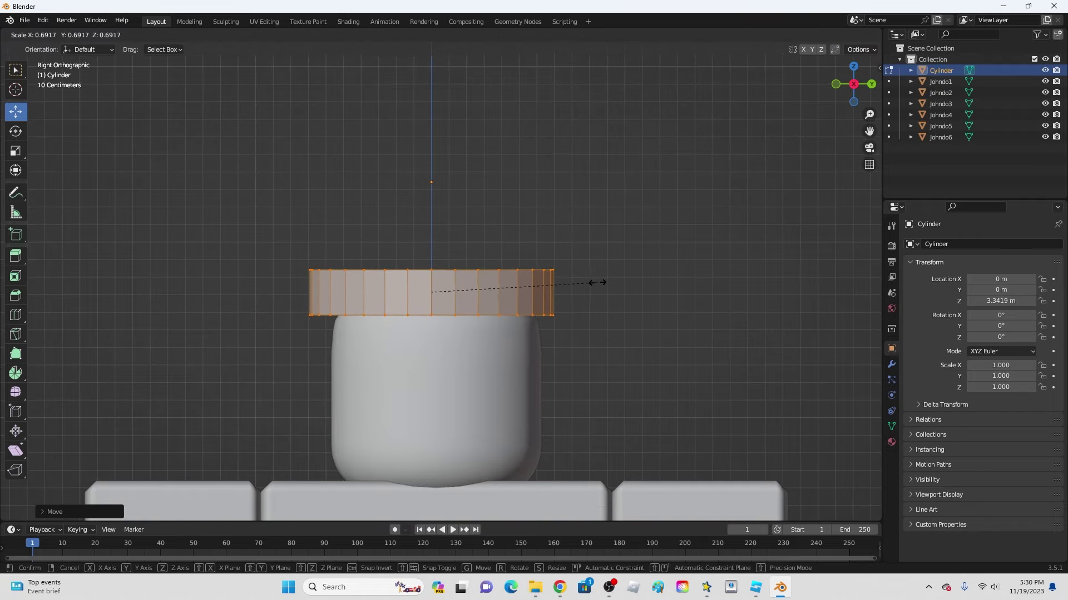
left_click(591, 281)
left_click_drag(468, 291, 493, 300)
- Fine-tune the band's position so it sits centred on the head
middle_click_drag(493, 301, 618, 280)
scroll(622, 285, "up", 1)
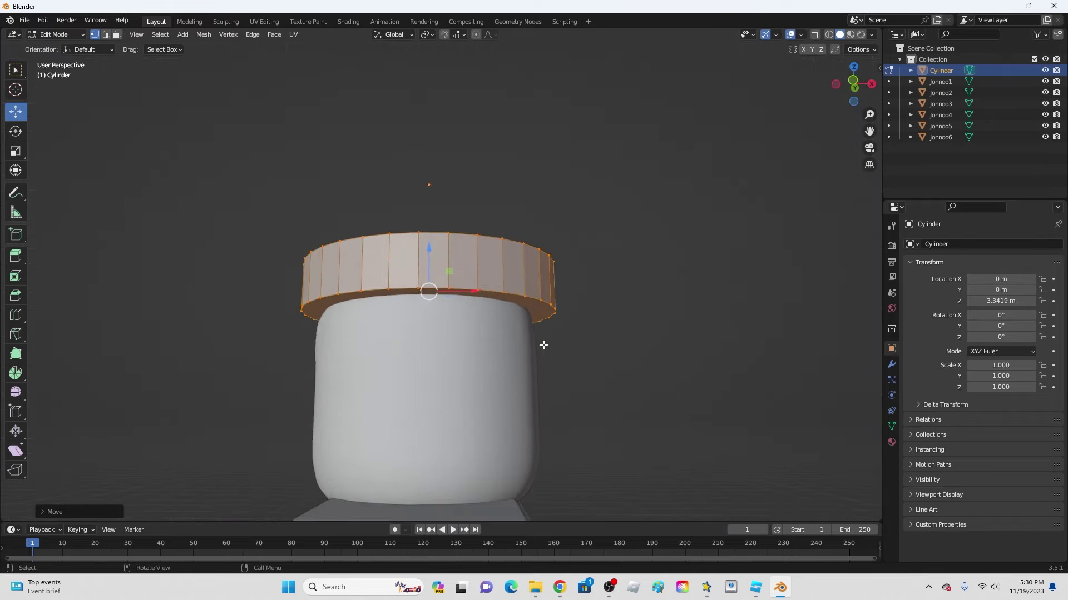
left_click_drag(480, 290, 477, 291)
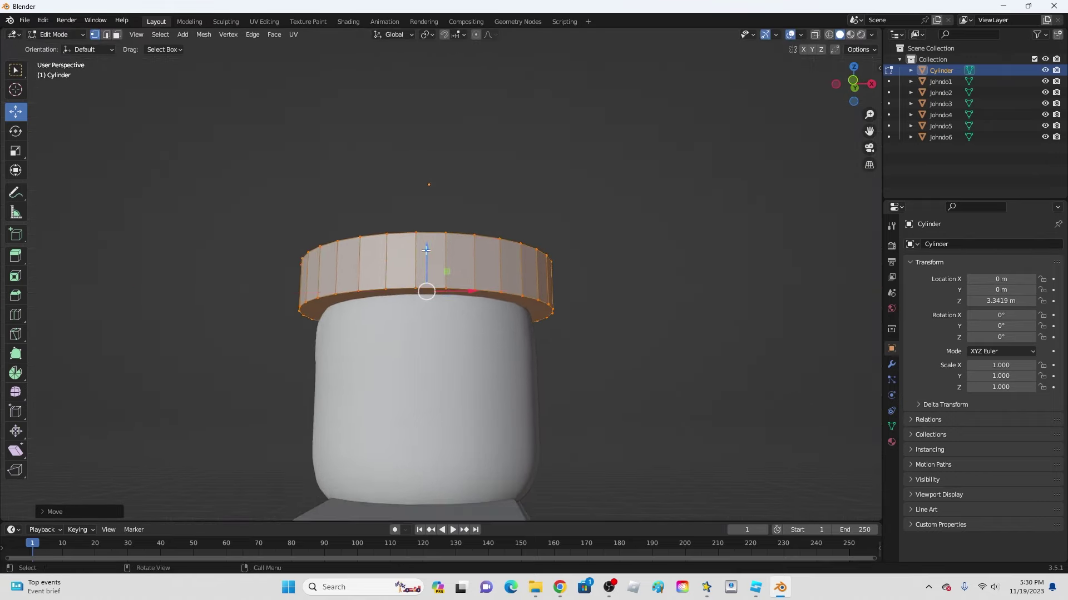
left_click_drag(426, 250, 426, 257)
middle_click_drag(835, 164, 49, 118)
key("alt+a")
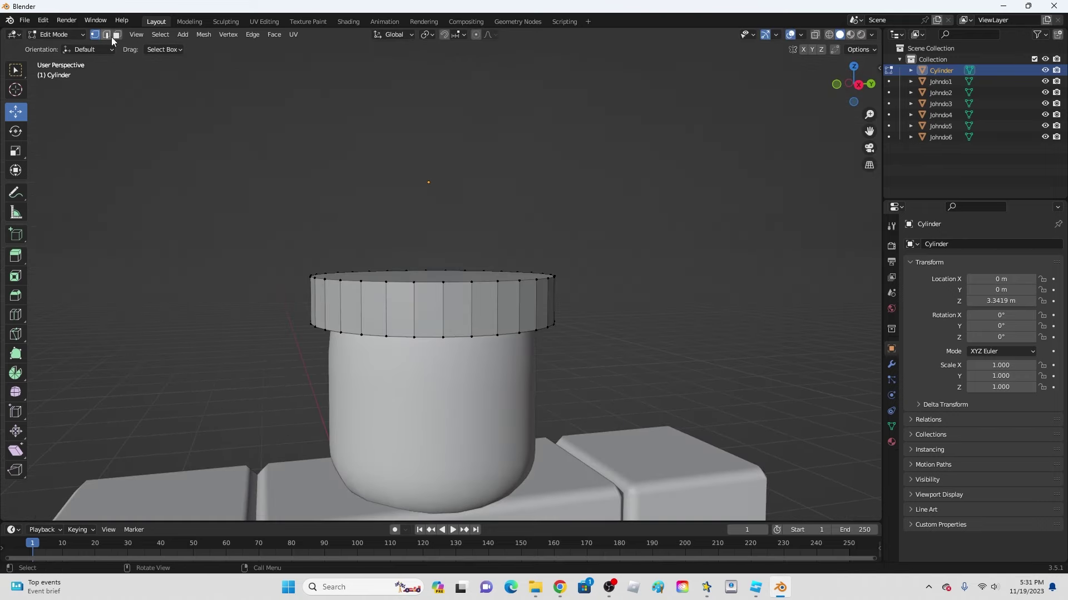
- Push the top face down and bring the top outer ring flush with it
middle_click_drag(413, 257, 424, 278)
left_click(439, 278)
mouse_move(445, 239)
left_mouse_down()
mouse_move(446, 261)
mouse_move(445, 248)
left_mouse_up()
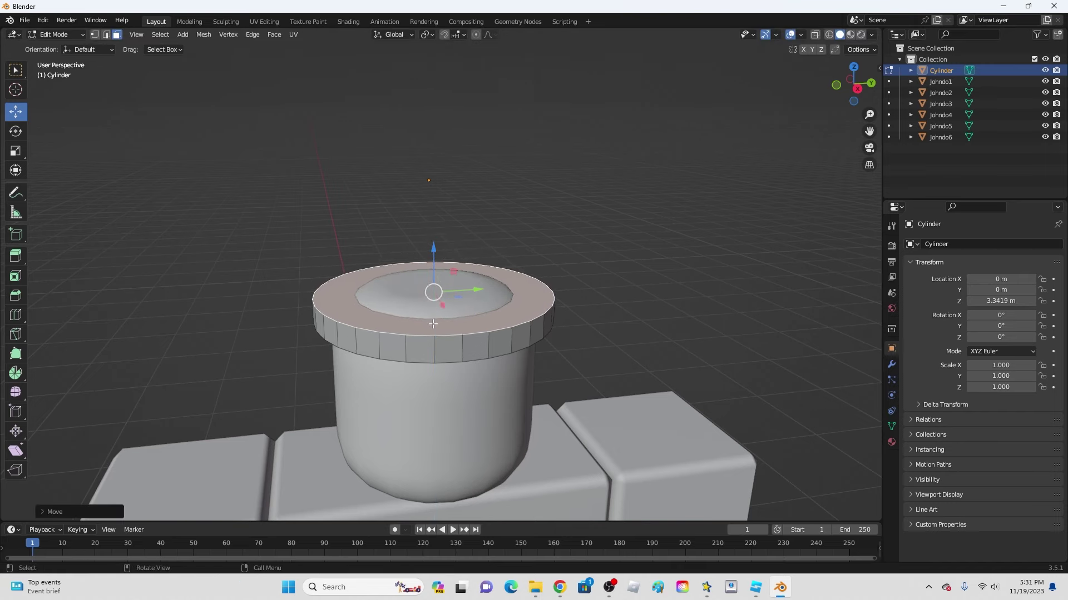
left_click(434, 326)
key("g")
key("z")
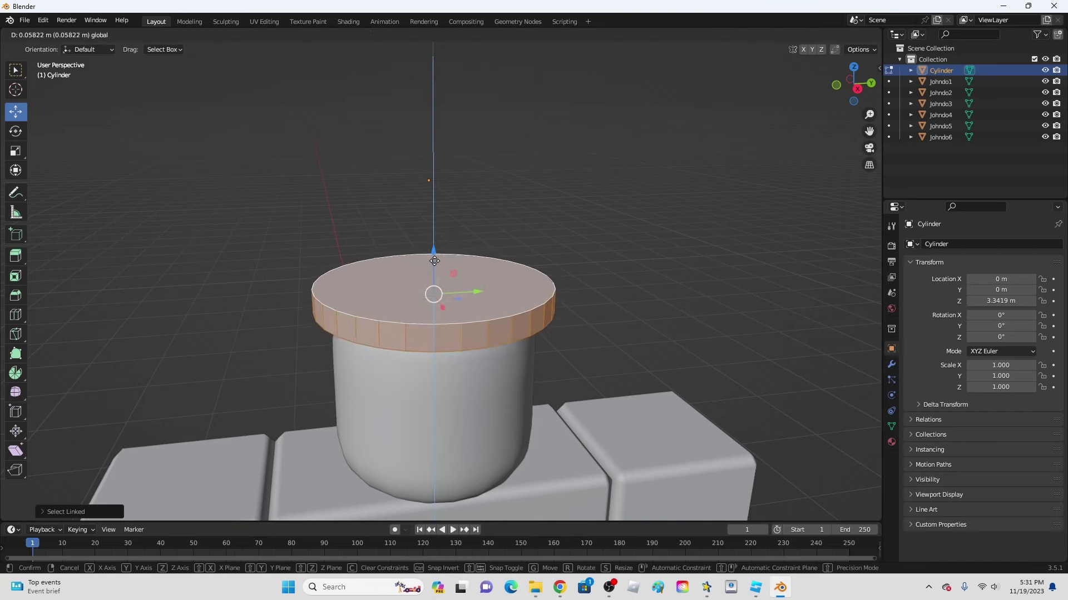
key("Return")
key("alt+a")
middle_click_drag(501, 278, 601, 252)
- Loop-cut the disc's rim and scale the new edge loop outward to flare it
scroll(602, 253, "up", 2)
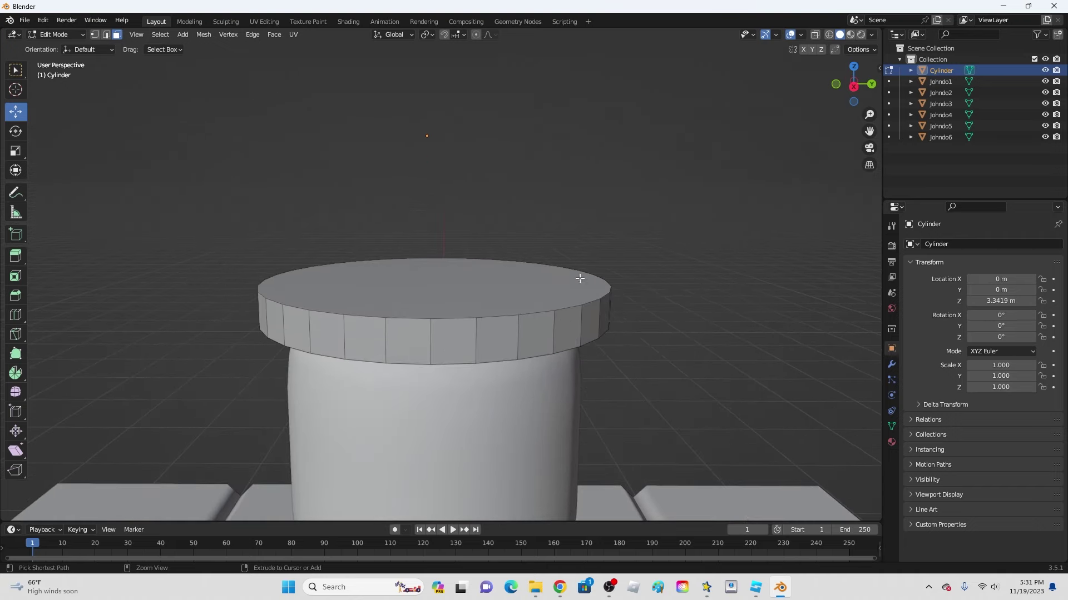
key("ctrl+r")
left_click(567, 312)
right_click(559, 329)
key("s")
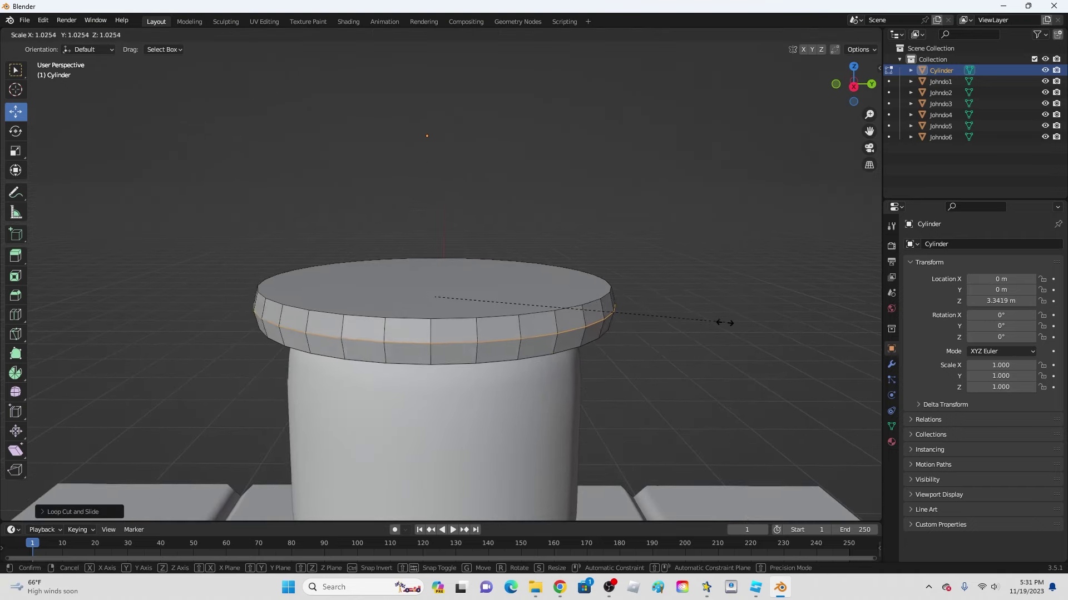
left_click(730, 325)
- Select the disc's top face, shrink it and shift it along Z
key("3")
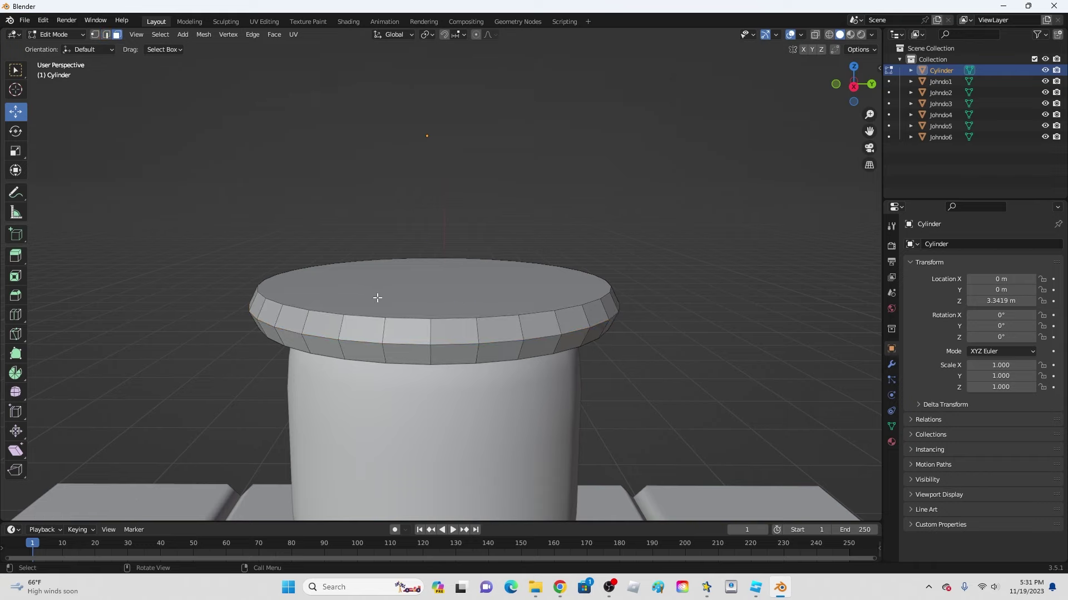
left_click(377, 299)
key("s")
left_click(605, 313)
scroll(605, 313, "down", 2)
middle_click_drag(605, 312, 494, 271)
left_click_drag(437, 279, 439, 261)
key("s")
left_click(543, 290)
key("Tab")
scroll(557, 244, "up", 2)
- Back in Edit Mode, rescale the top face
key("Tab")
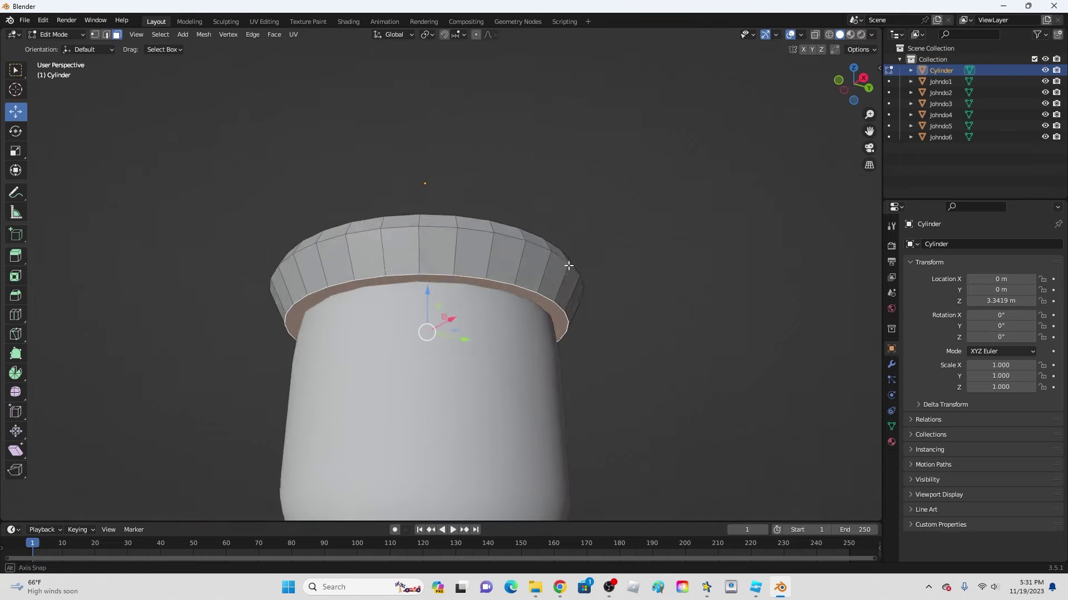
key("s")
middle_click_drag(558, 245, 589, 281)
right_click(625, 280)
scroll(597, 288, "up", 2)
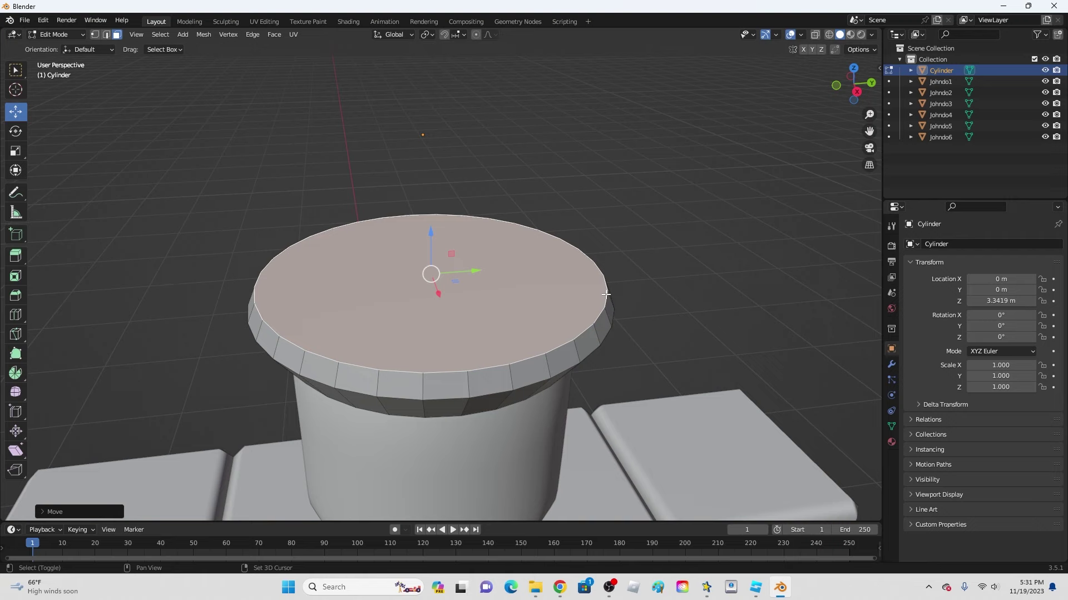
key("s")
left_click(617, 295)
- Extrude the top face up into a narrower raised tier, then add a UV sphere
key("e")
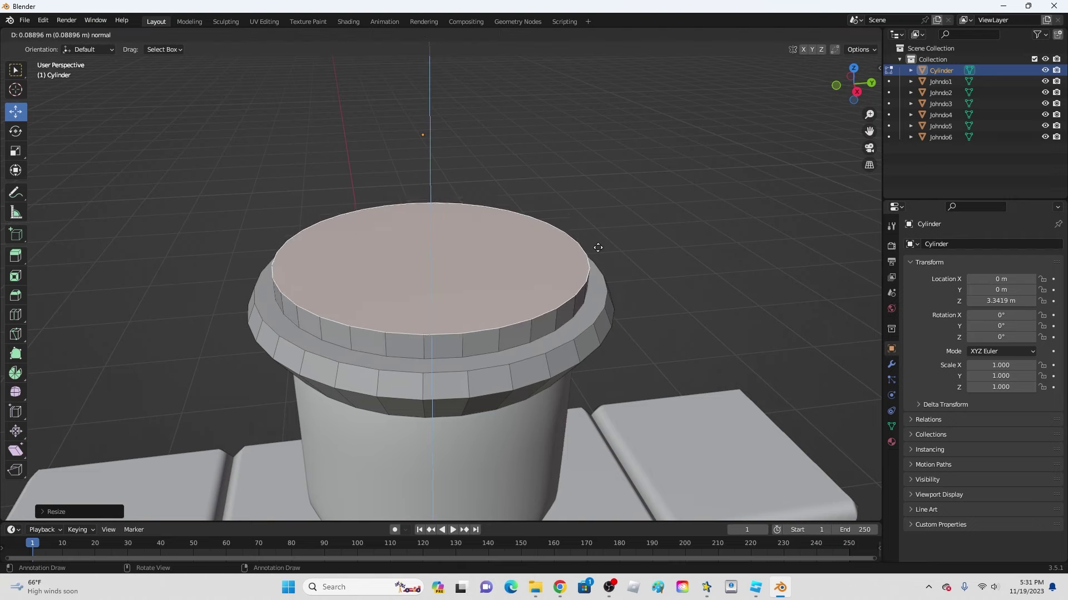
left_click(598, 247)
key("s")
left_click(583, 242)
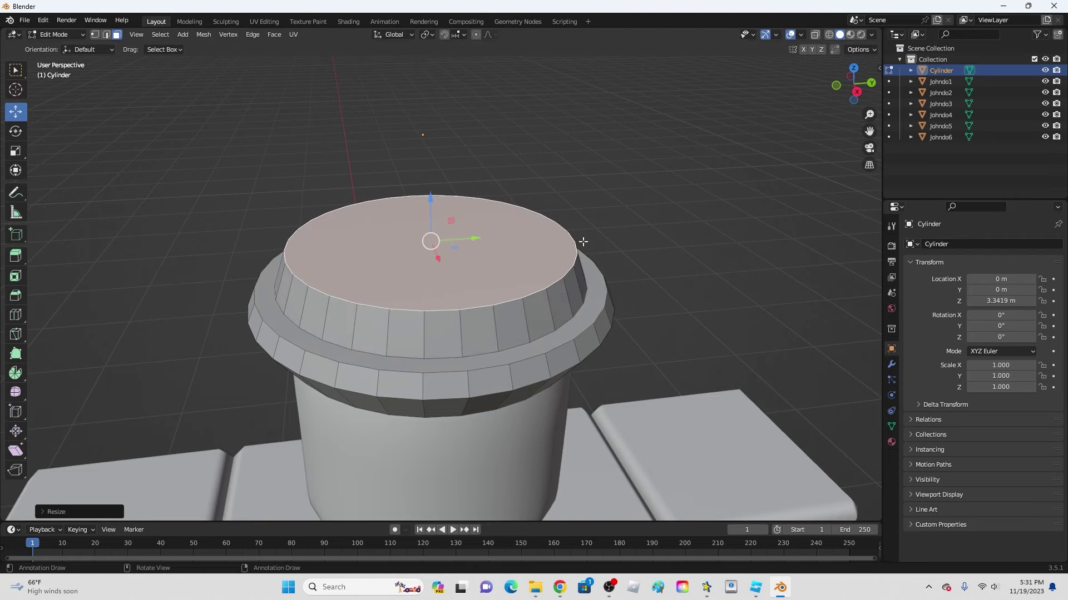
left_click(857, 91)
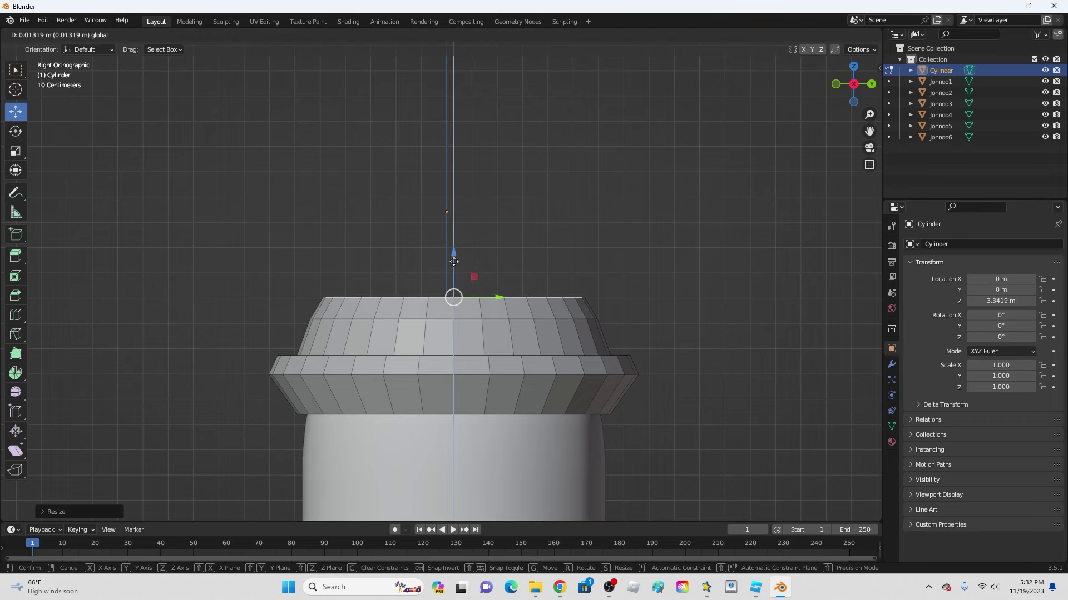
middle_click_drag(458, 268, 501, 356)
key("shift+a")
left_click(484, 355)
- Raise the sphere onto the head, shrink it, and centre it from the top view
scroll(659, 263, "down", 5)
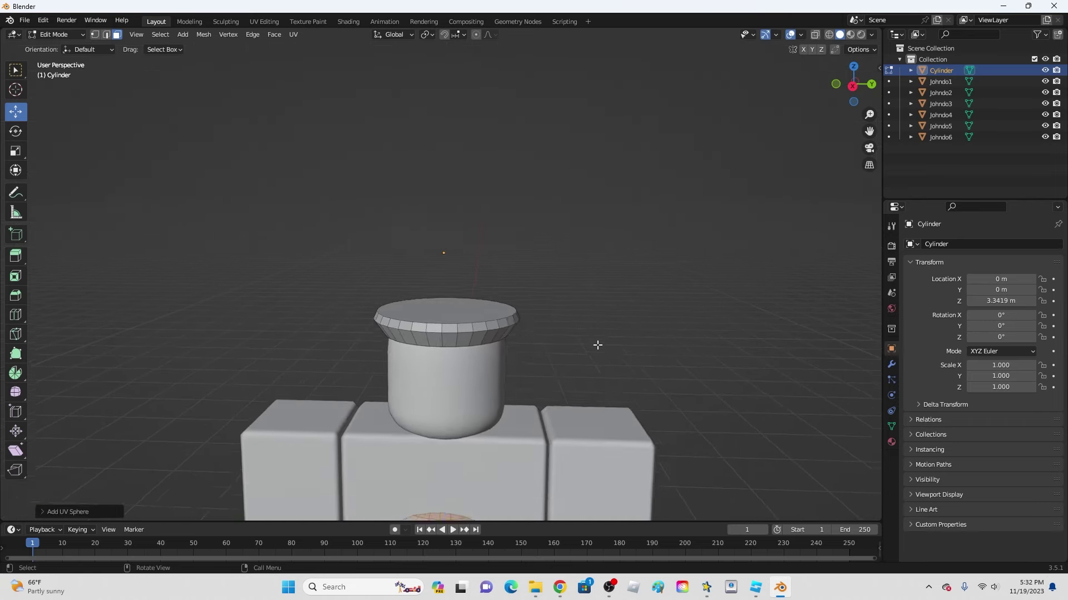
left_click_drag(443, 395, 443, 285)
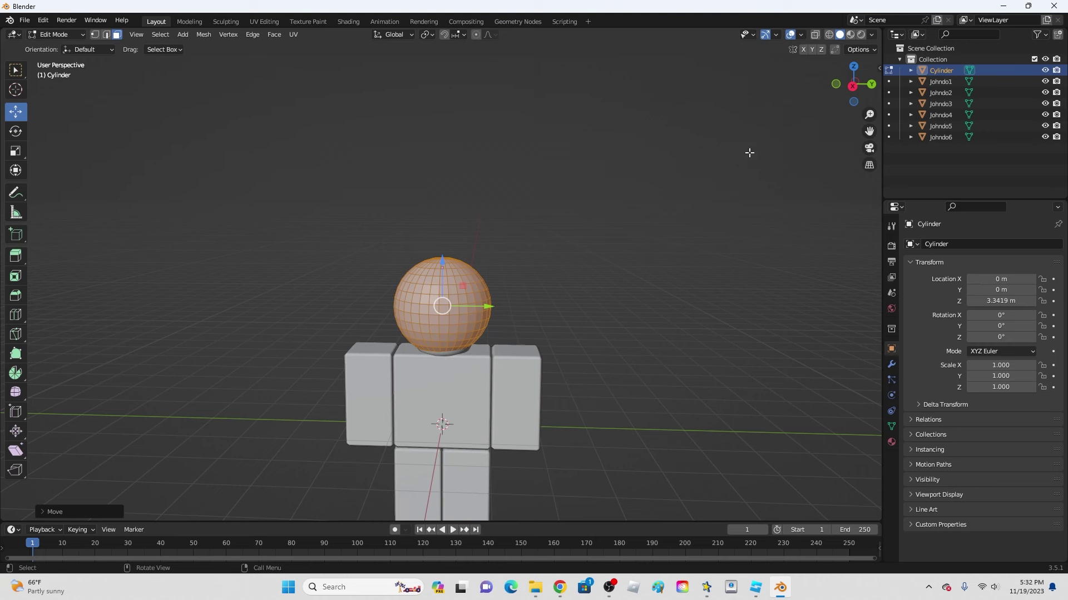
left_click(851, 85)
key("s")
left_click(607, 262)
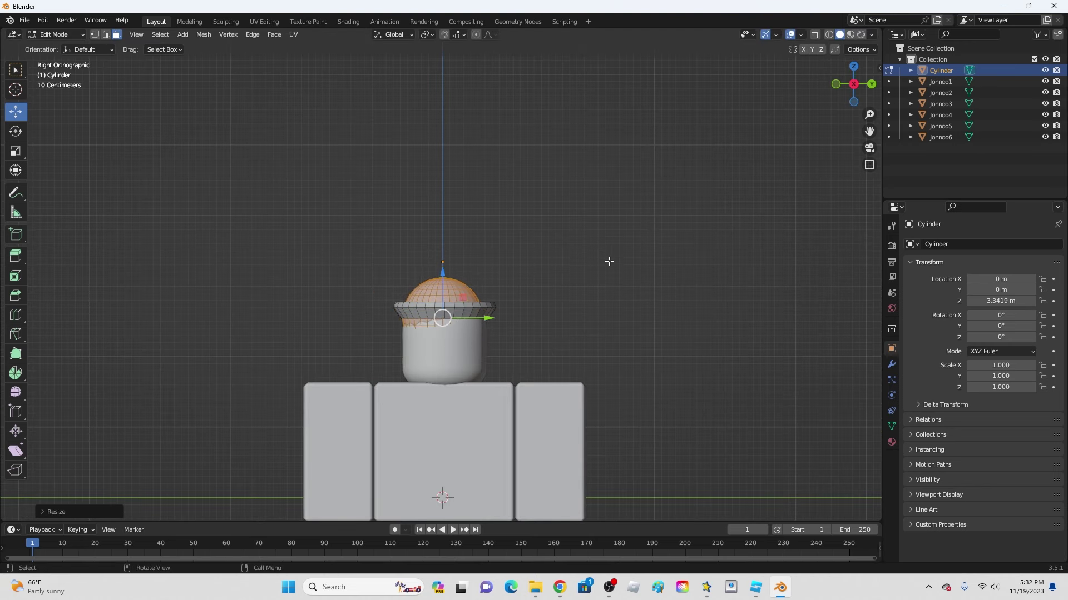
scroll(607, 262, "up", 4)
key("KP_7")
left_click_drag(433, 231, 432, 224)
- Enlarge the sphere again and raise the dome above the rim, slightly larger
key("s")
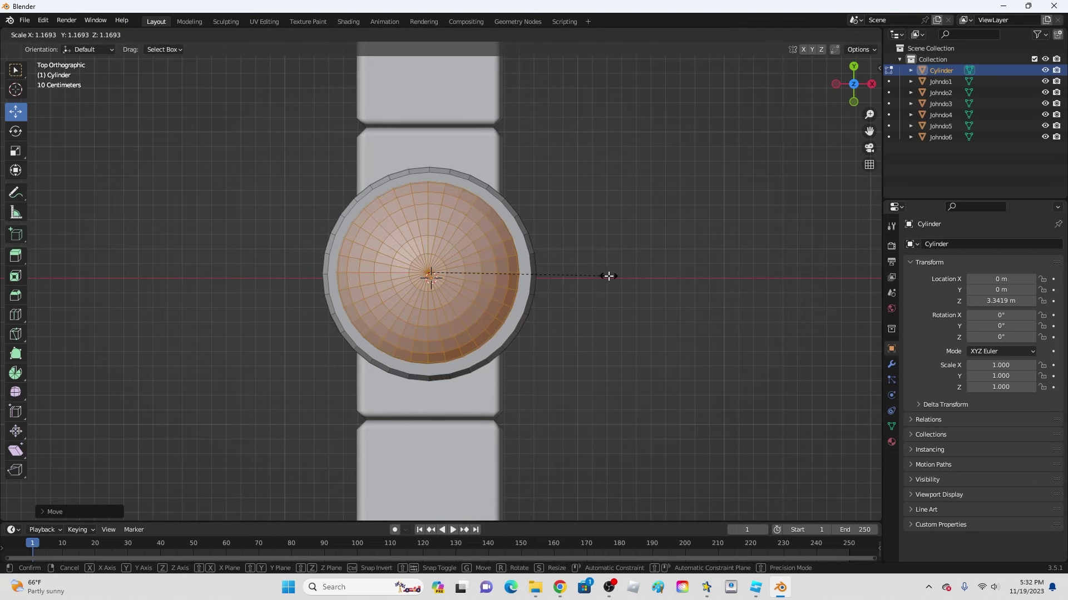
left_click(608, 276)
left_click_drag(473, 273, 476, 273)
middle_click_drag(476, 273, 455, 334)
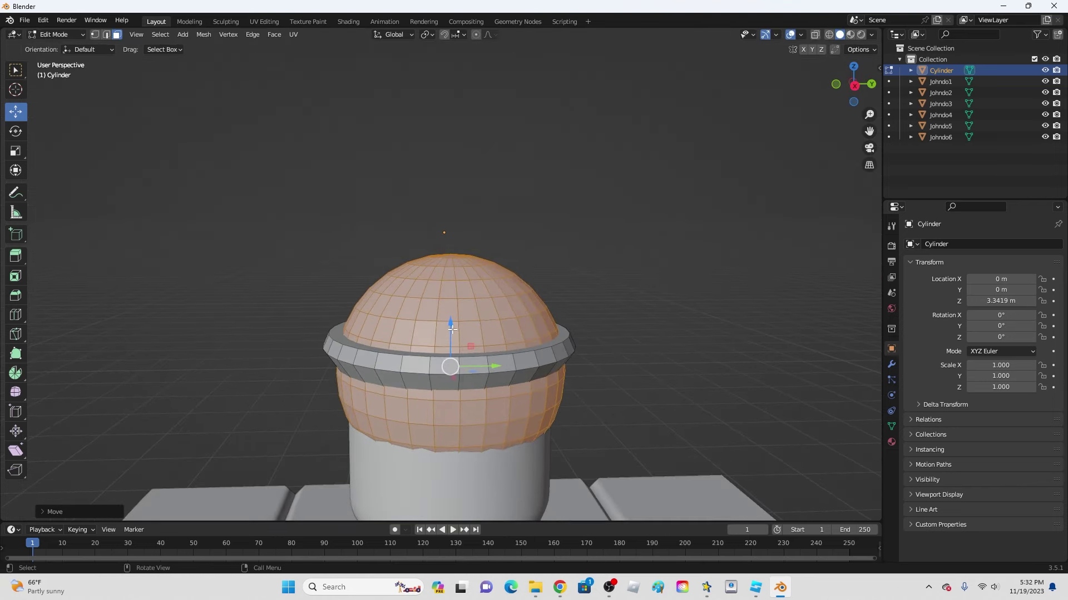
left_click_drag(452, 330, 450, 304)
key("s")
left_click(686, 313)
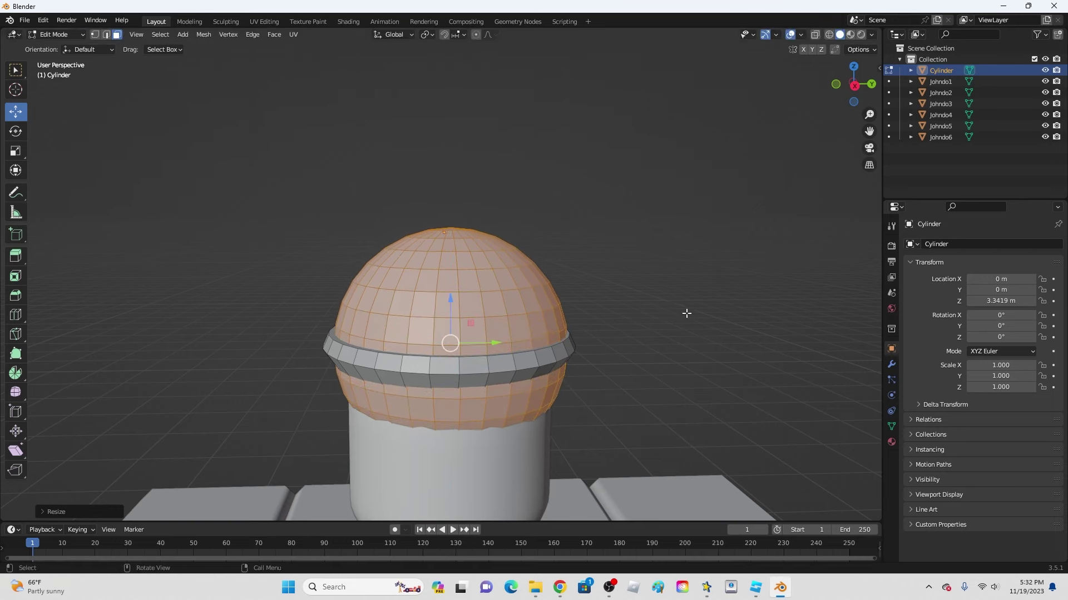
- Nudge the brim ring along Y and lift the sphere about 0.7 m clear above it
mouse_move(686, 313)
middle_mouse_down()
mouse_move(686, 352)
mouse_move(677, 272)
mouse_move(674, 316)
mouse_move(682, 293)
middle_mouse_up()
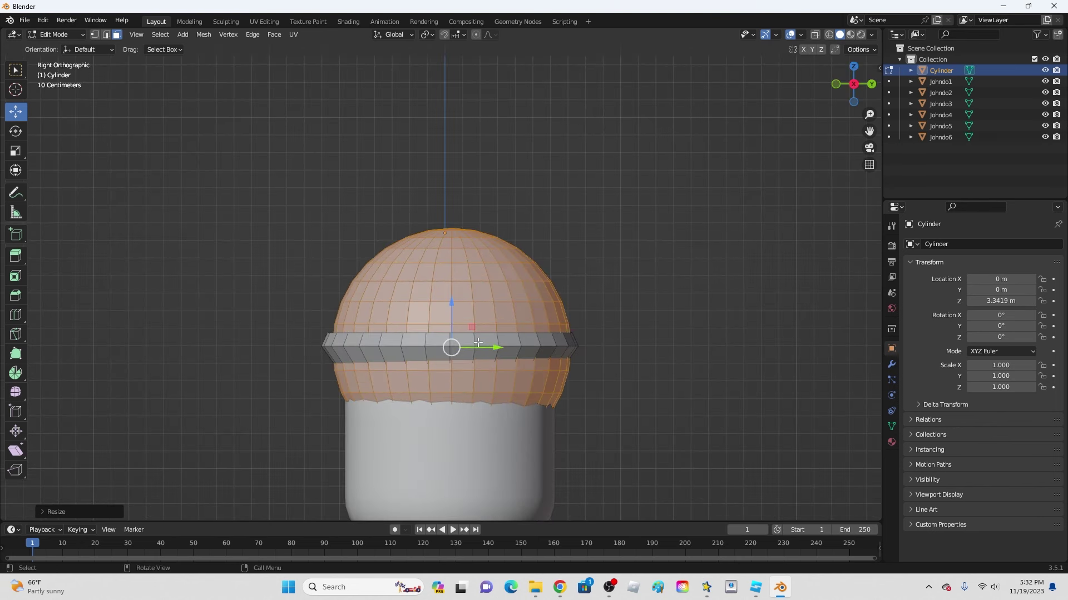
left_click_drag(448, 348, 446, 349)
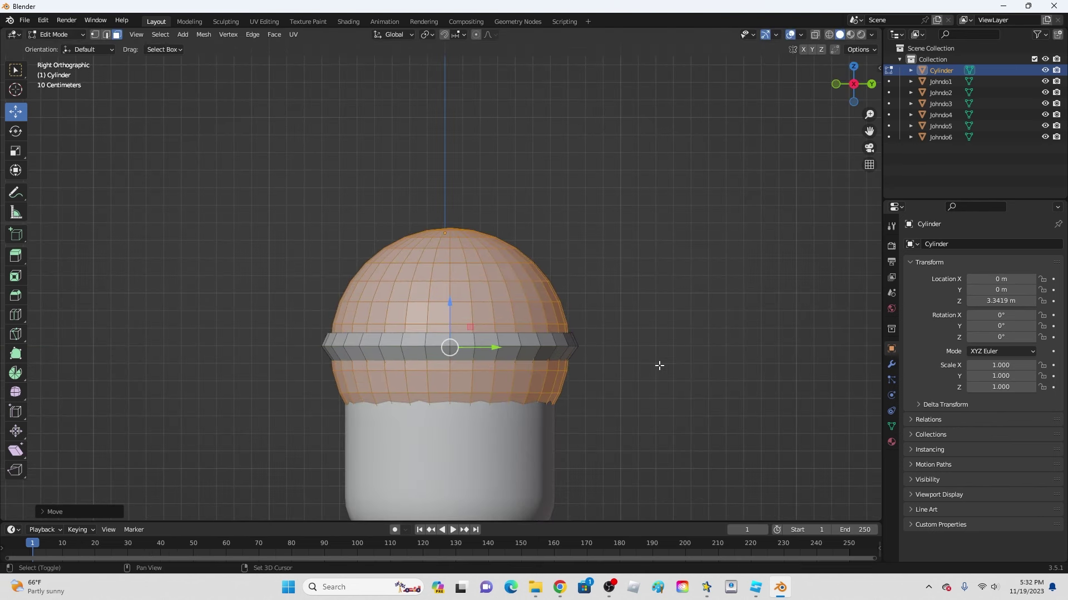
scroll(660, 365, "down", 3)
left_click_drag(439, 271, 440, 160)
scroll(522, 297, "up", 3)
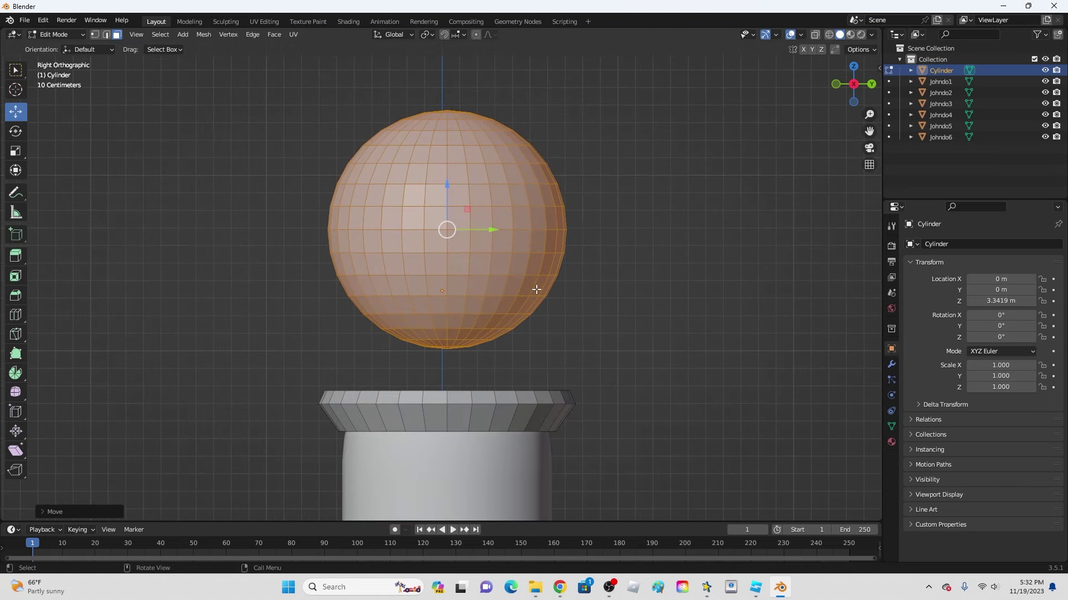
- In wireframe view, box-select the sphere's lower half up to the equator and delete those faces
key("z")
left_click(474, 292)
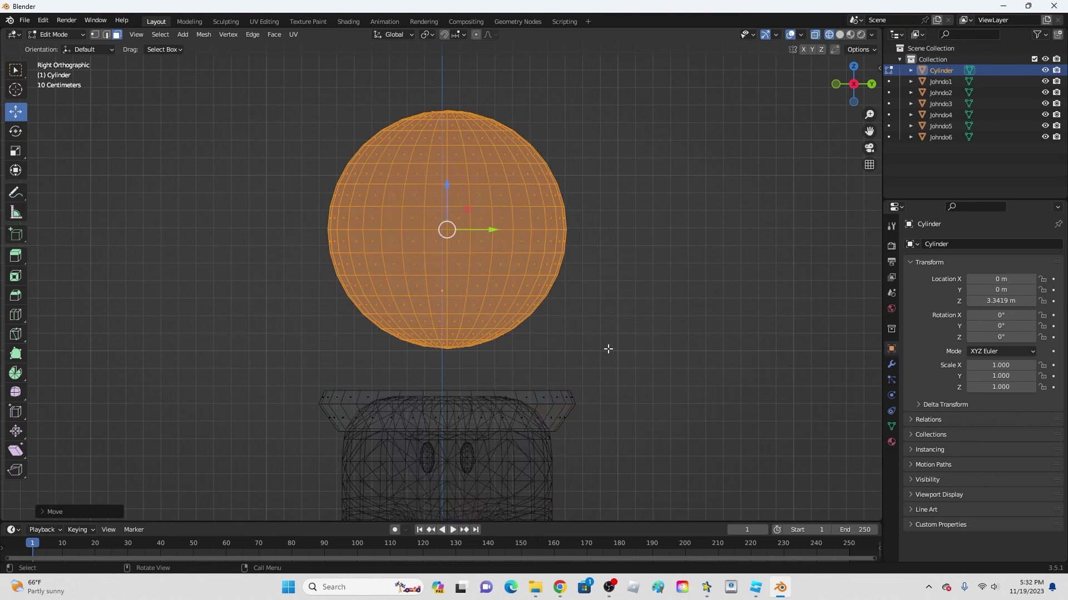
left_click_drag(608, 349, 295, 259)
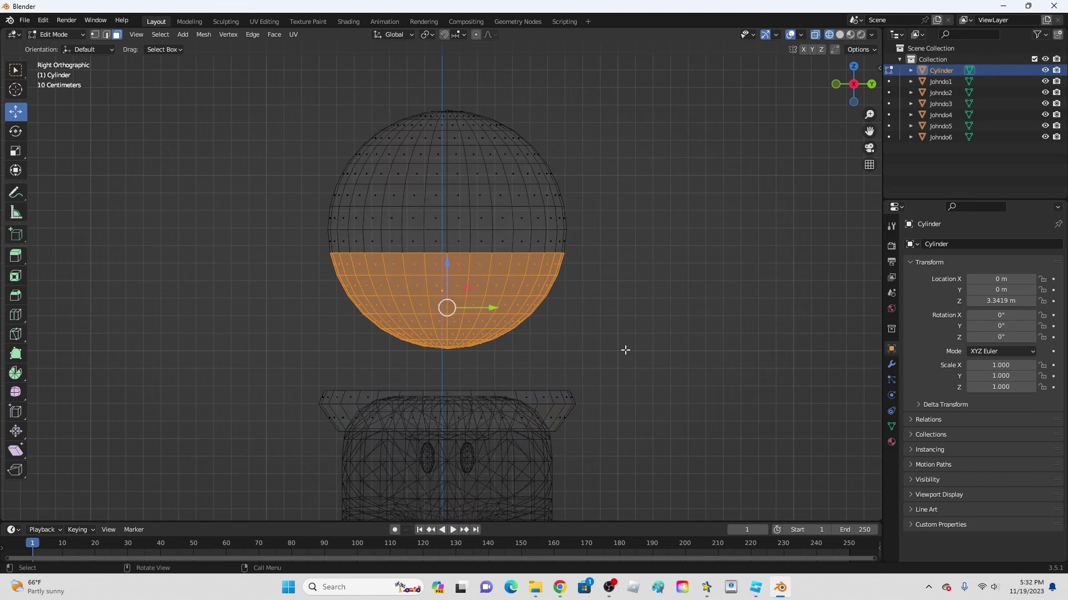
left_click_drag(626, 350, 293, 230)
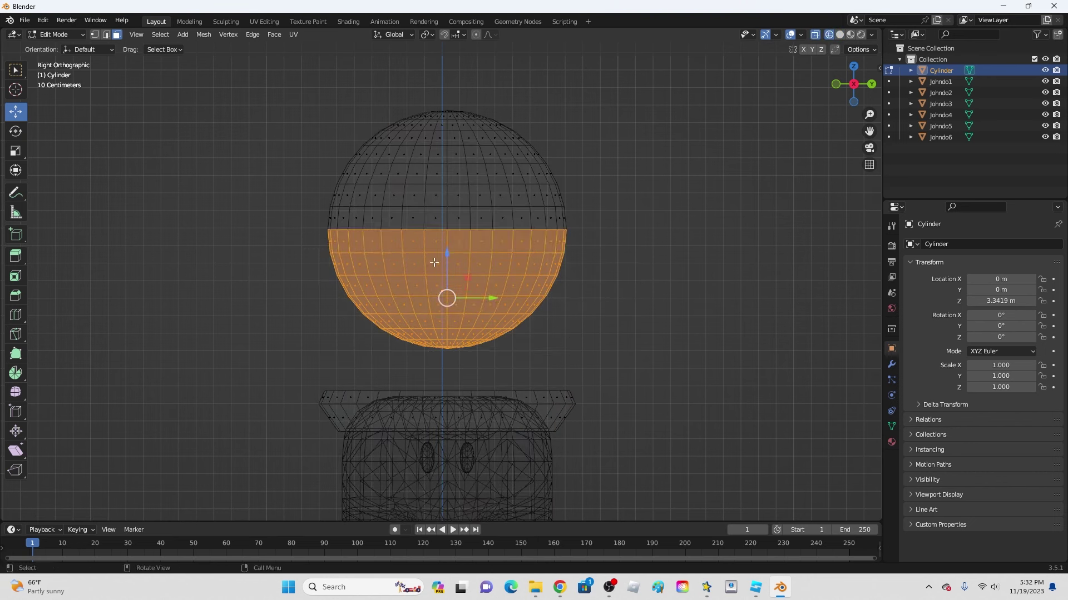
key("x")
left_click(444, 282)
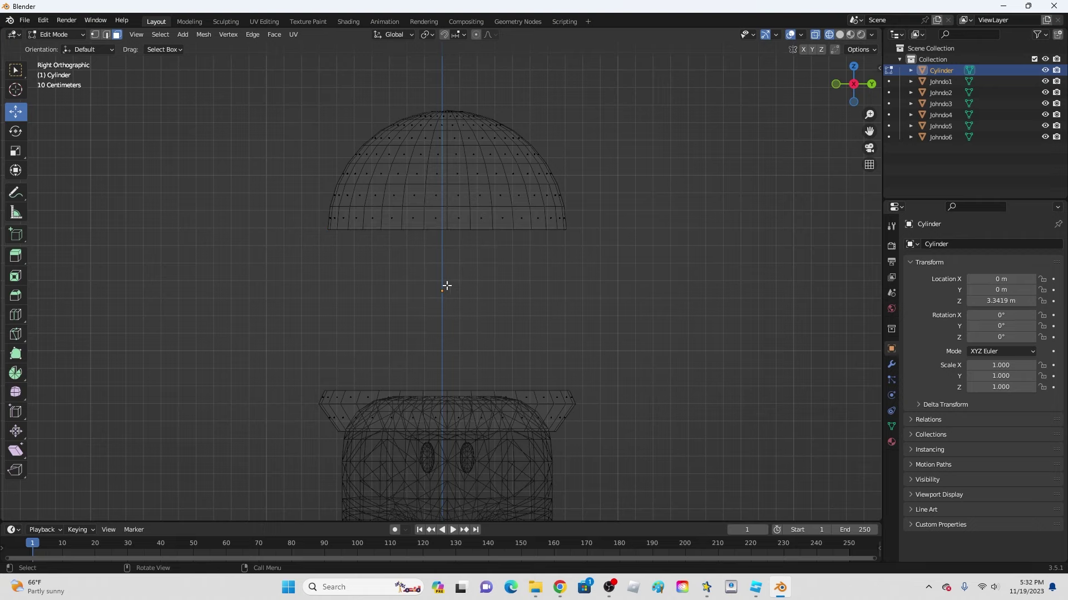
- Back in solid shading, select the whole remaining dome and lower it onto the brim
key("z")
left_click(514, 290)
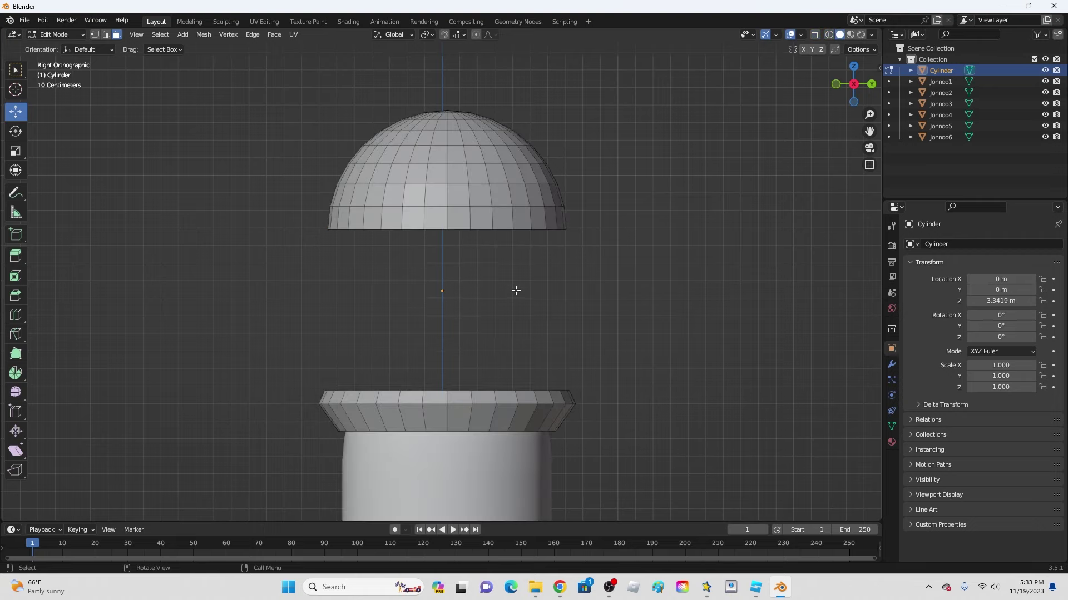
left_click(412, 167)
key("ctrl+l")
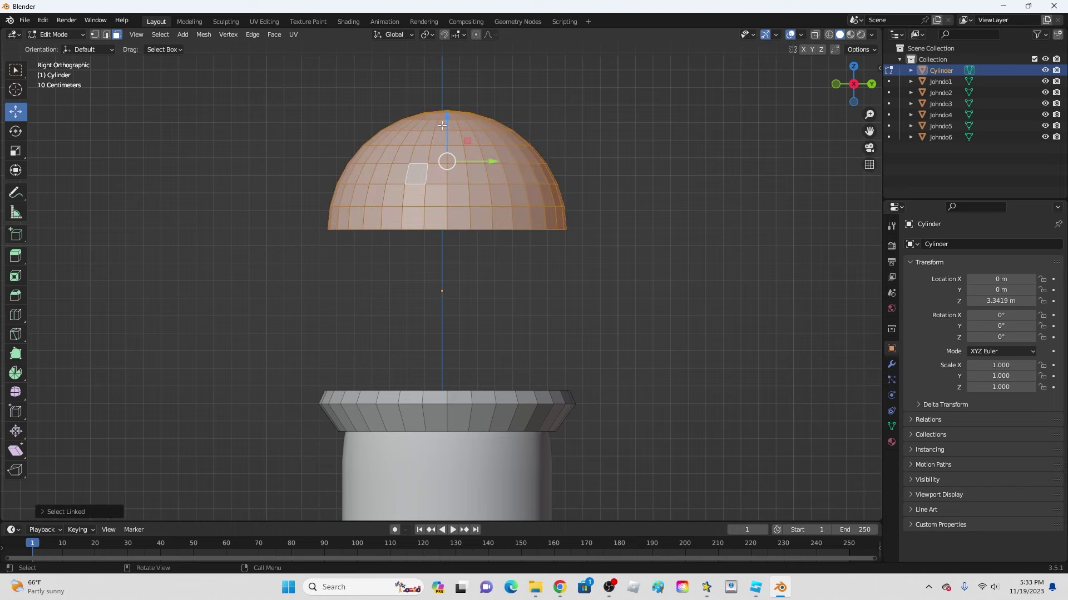
left_click_drag(442, 126, 442, 293)
middle_click_drag(442, 293, 520, 333)
- Fine-tune the dome's vertical position and size, then return to Object Mode
key("g")
key("z")
key("Escape")
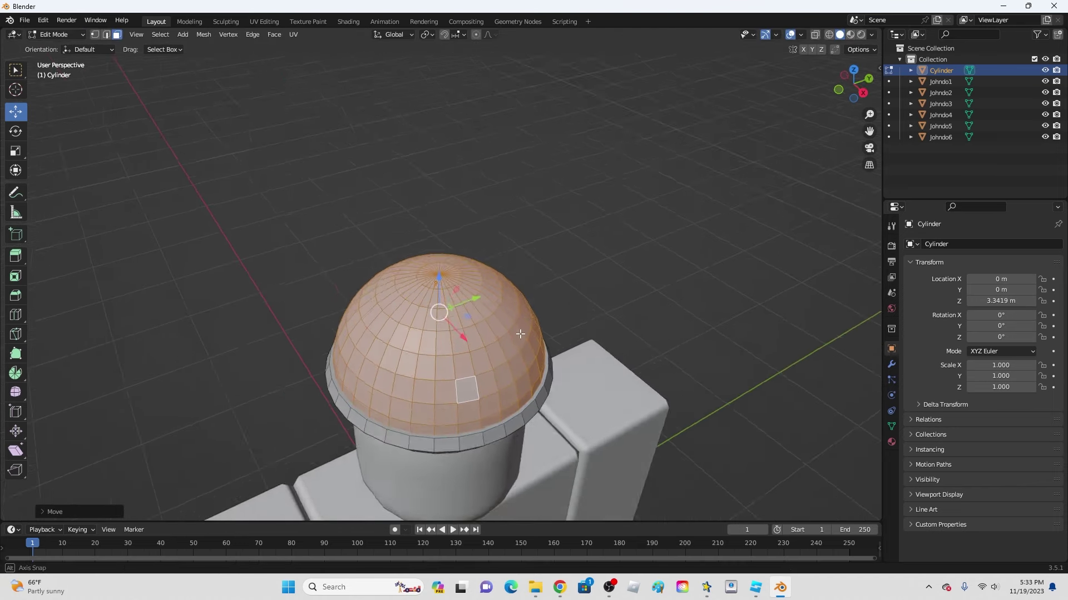
key("s")
key("Escape")
key("Tab")
- Separate the connected dome faces into their own object, Cylinder.001
scroll(584, 289, "up", 3)
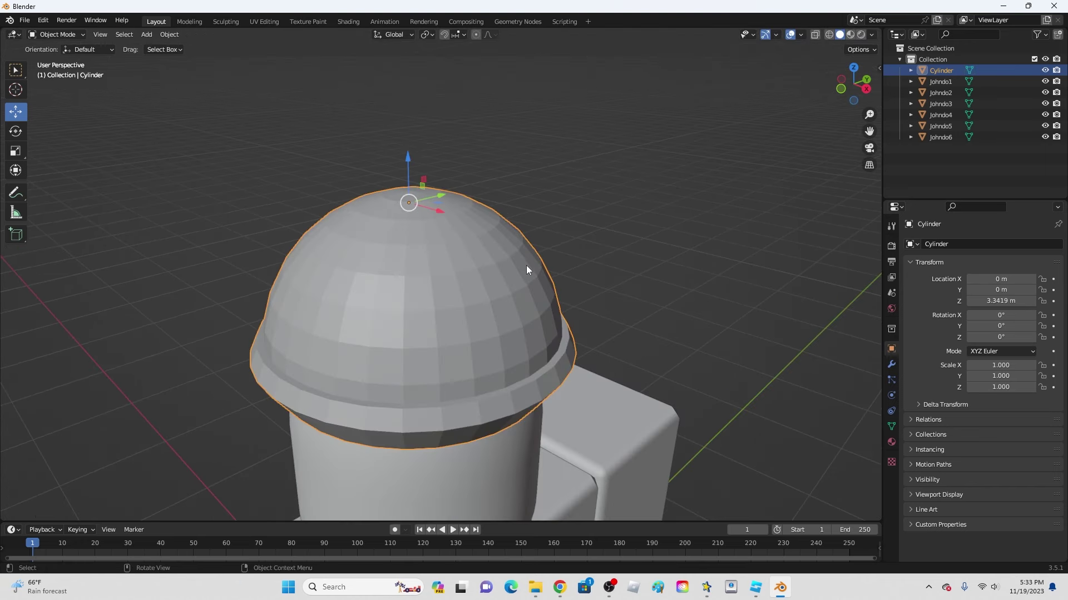
key("Tab")
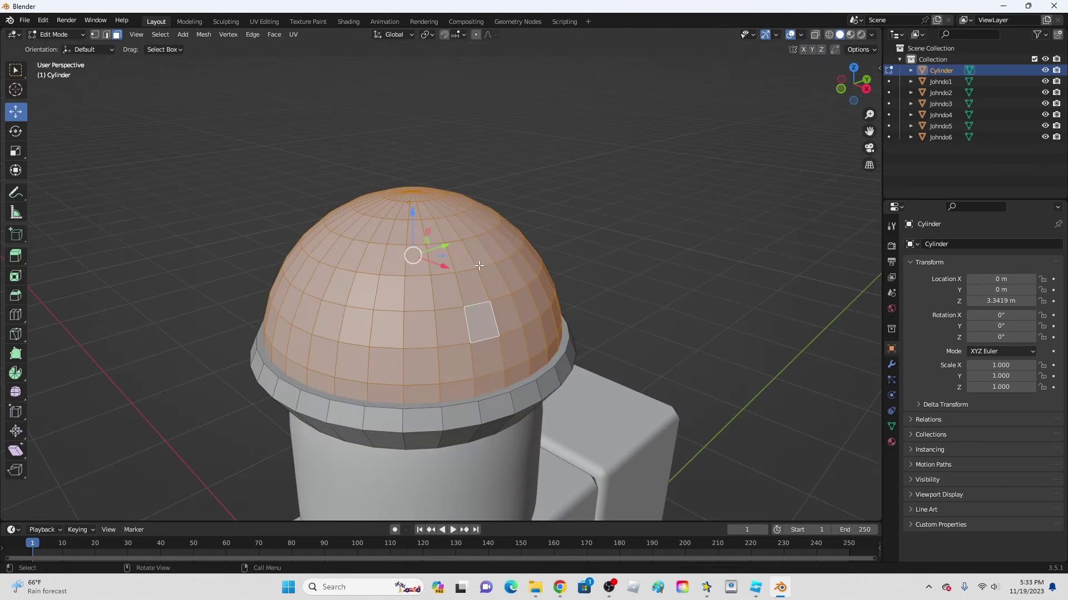
left_click(479, 265)
key("l")
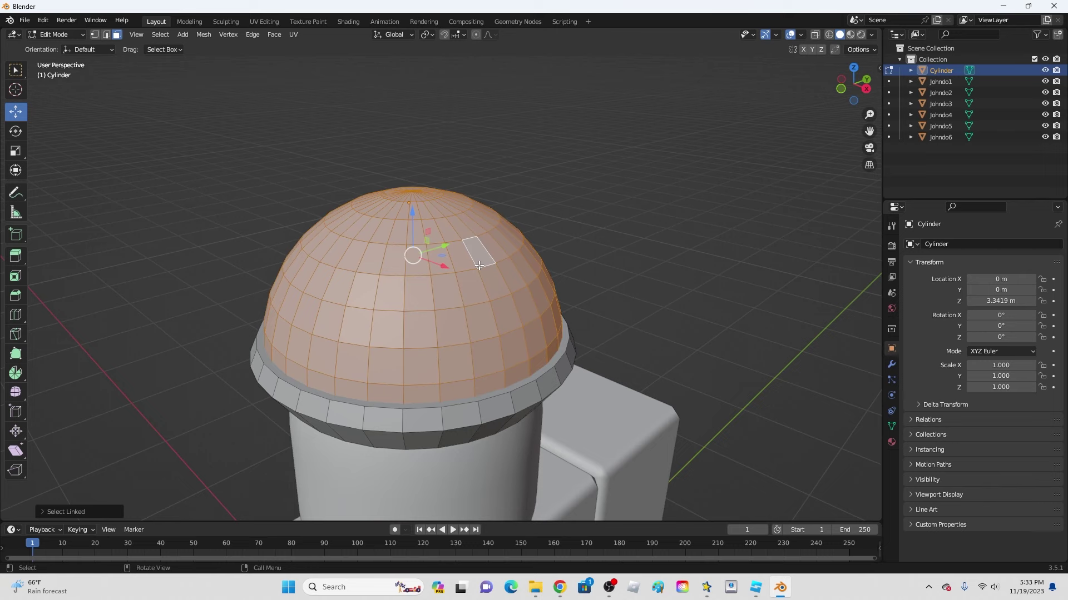
key("p")
left_click(478, 266)
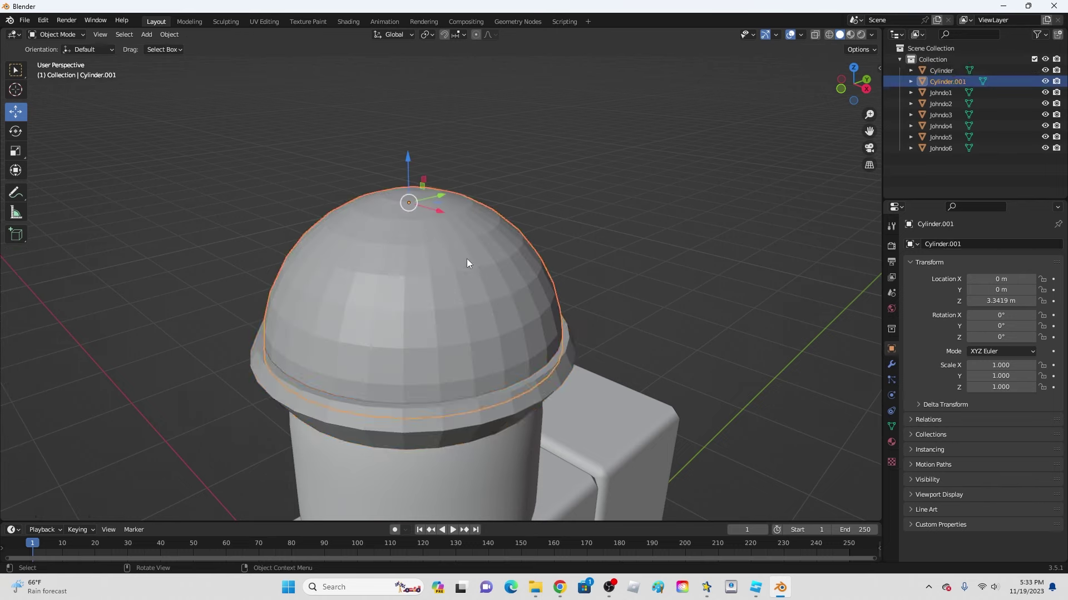
- Flip all of the dome's normals inward
key("a")
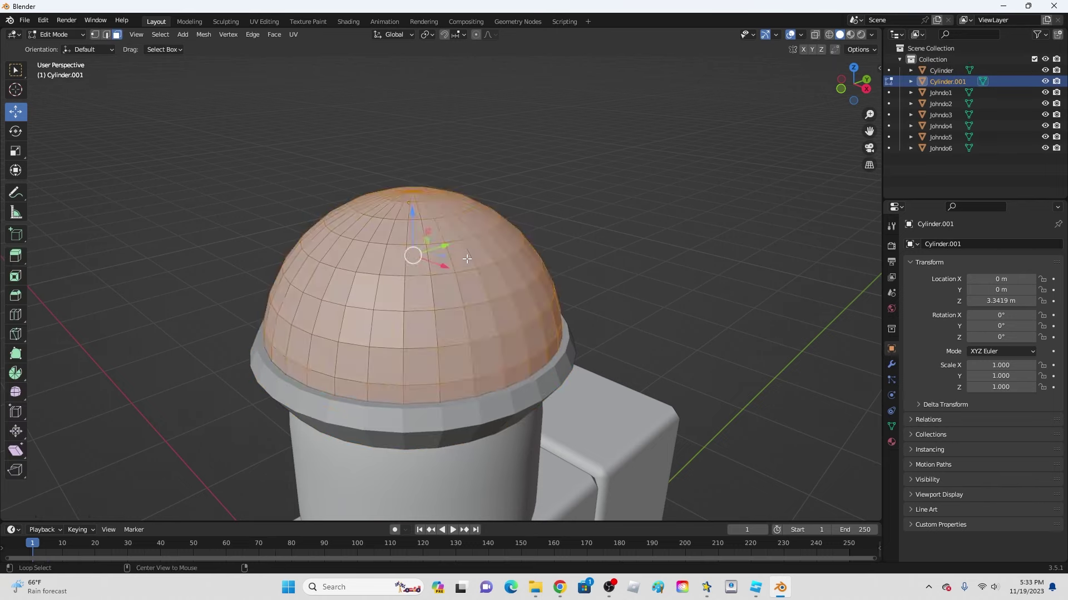
key("alt+n")
left_click(467, 260)
key("alt+a")
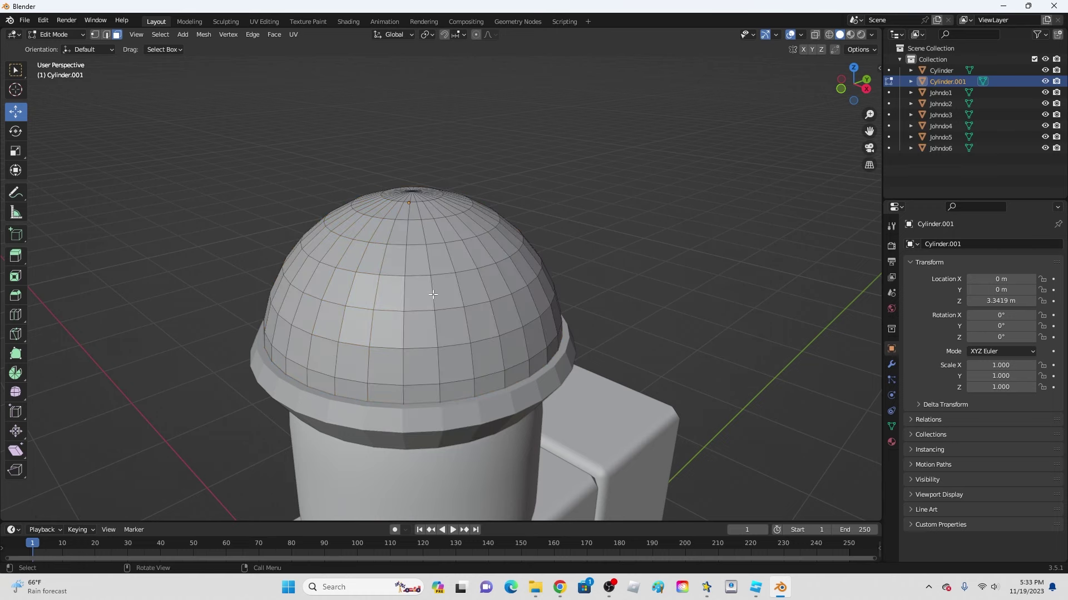
- Turn on Backface Culling in viewport shading and inspect the dome's inside
left_click(872, 35)
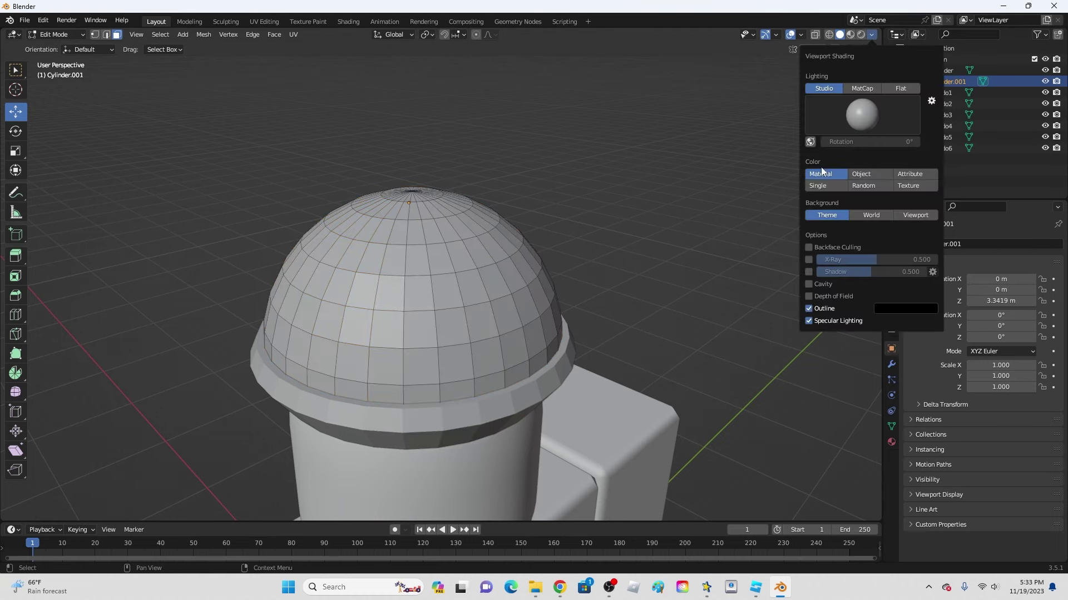
left_click(813, 249)
middle_click_drag(681, 217, 517, 215)
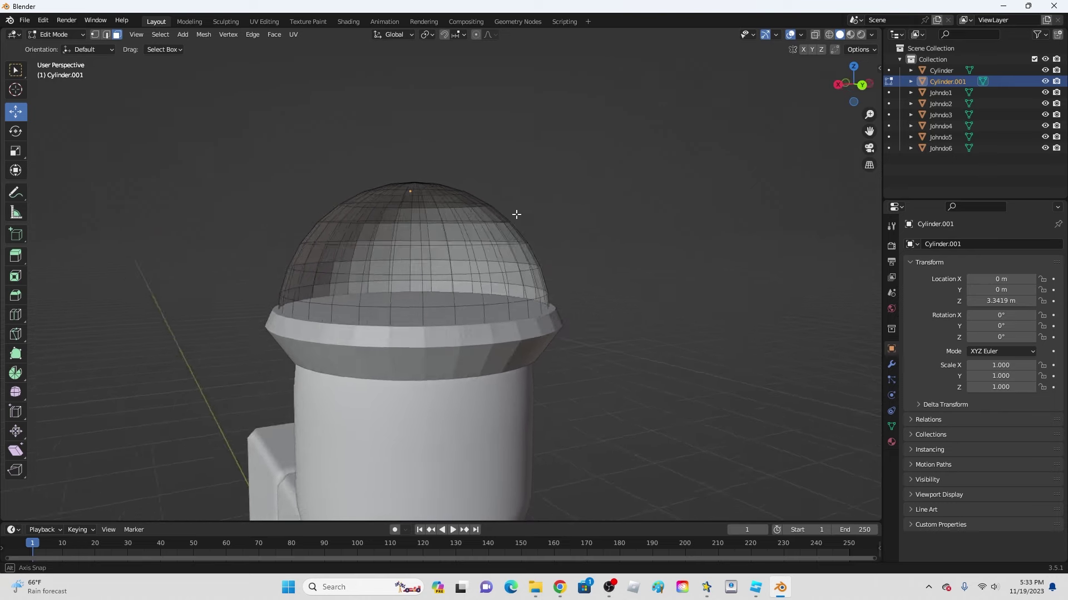
scroll(601, 222, "down", 6)
key("Tab")
- Apply Shade Auto Smooth to the brim object
key("alt+a")
middle_click_drag(601, 257, 479, 319)
left_click(478, 336)
right_click(478, 336)
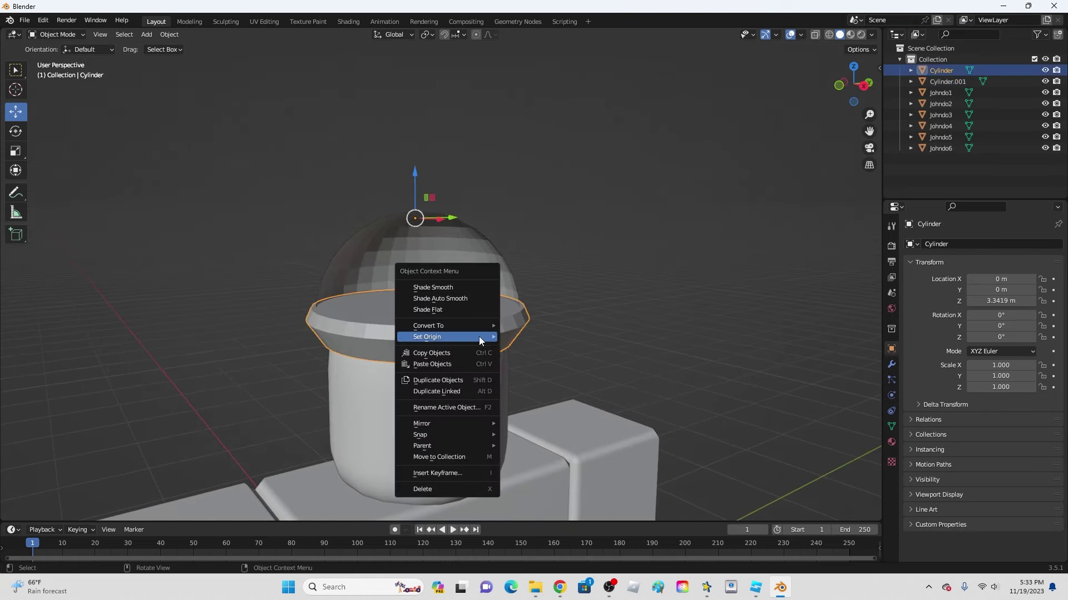
left_click(464, 299)
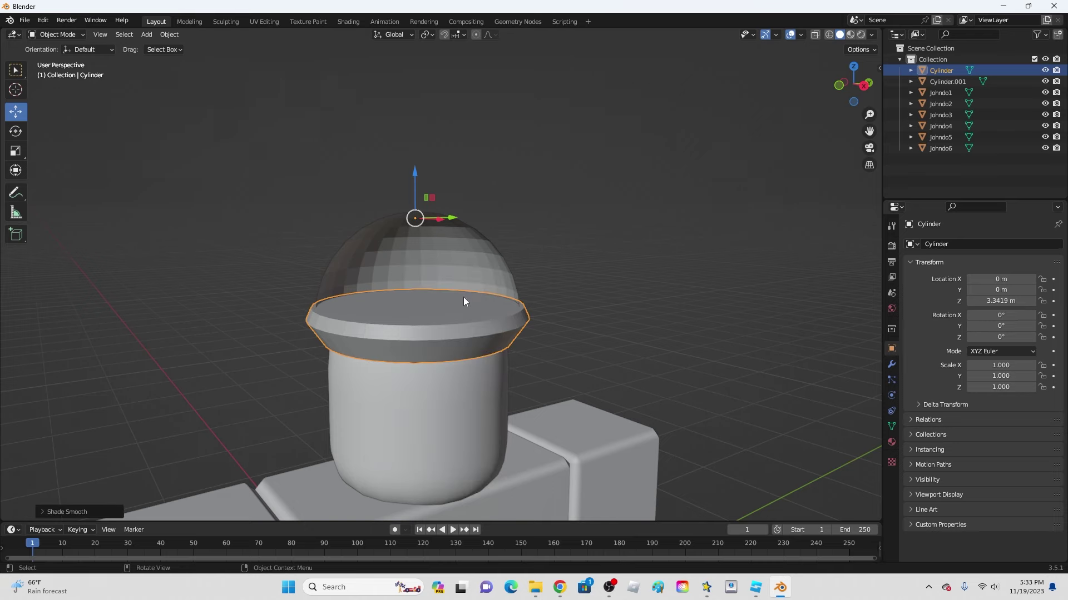
- Shade the dome smooth and enable Auto Smooth at 30° in its Normals settings
left_click(476, 267)
scroll(438, 251, "up", 3)
right_click(443, 251)
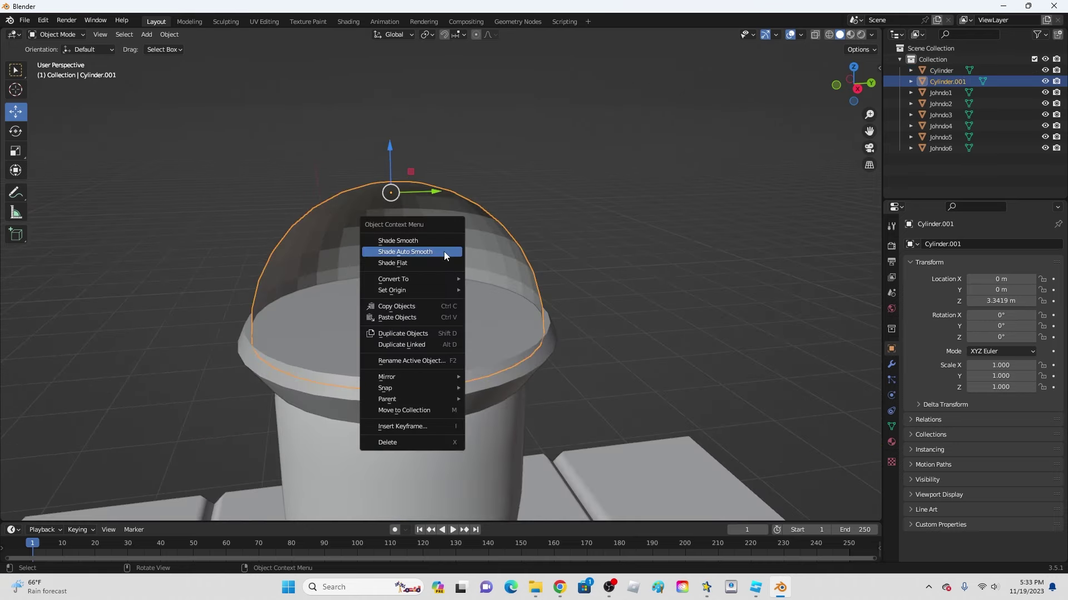
left_click(427, 242)
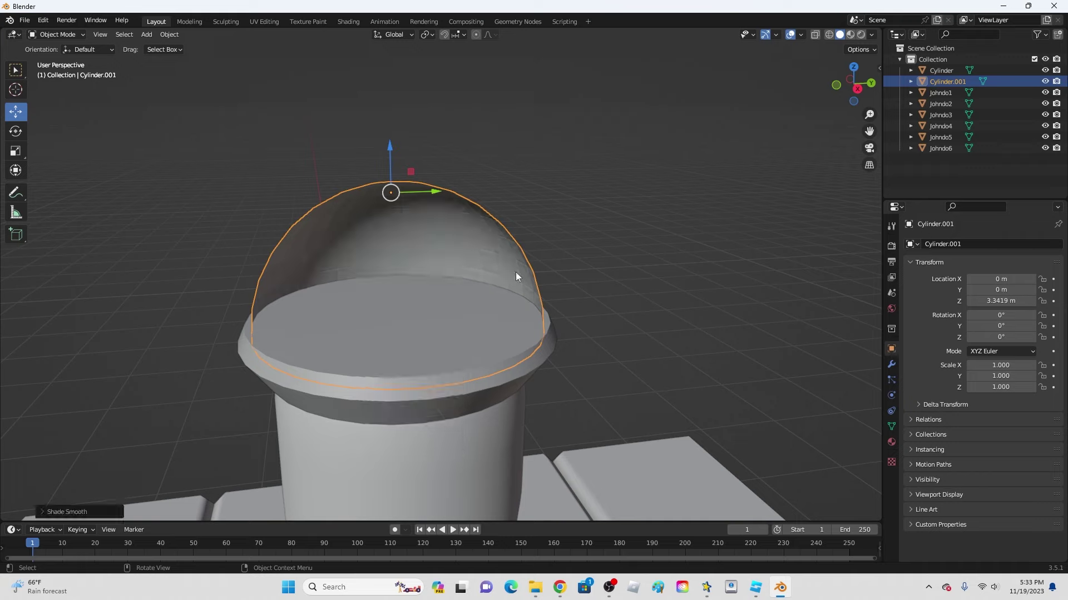
left_click(890, 427)
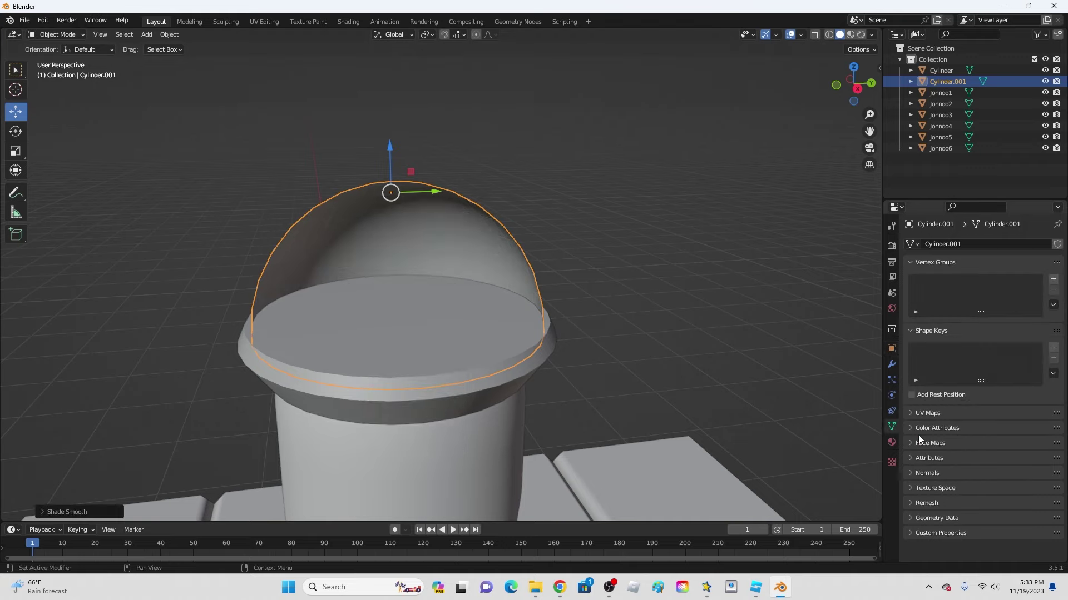
left_click(915, 473)
left_click(969, 489)
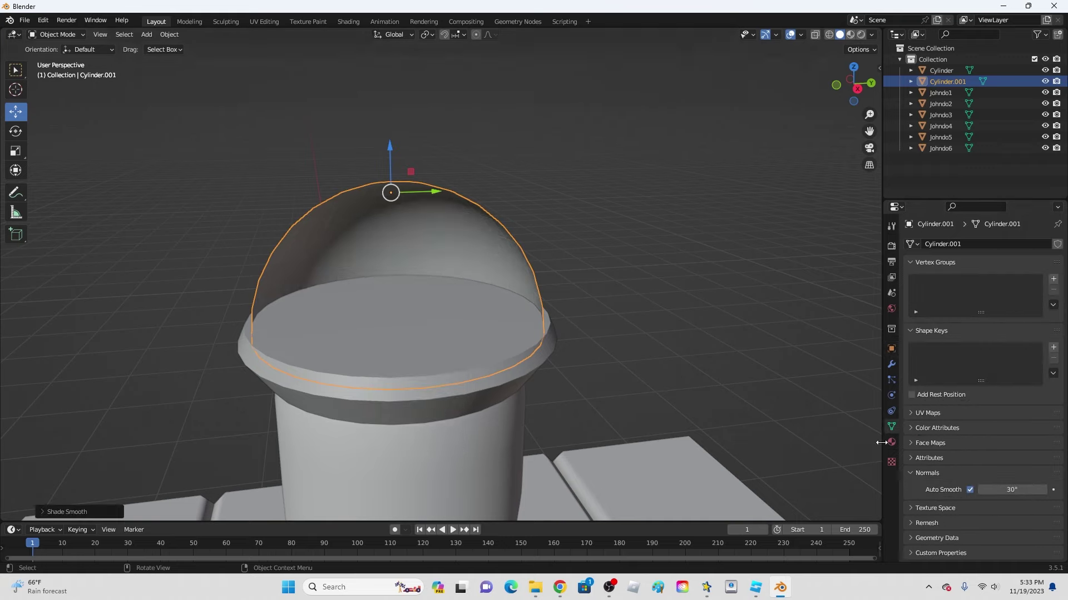
left_click(666, 379)
- Orbit around the whole model and view it from the right side to check the smoothing
middle_click_drag(666, 379, 602, 340)
scroll(645, 362, "up", 5)
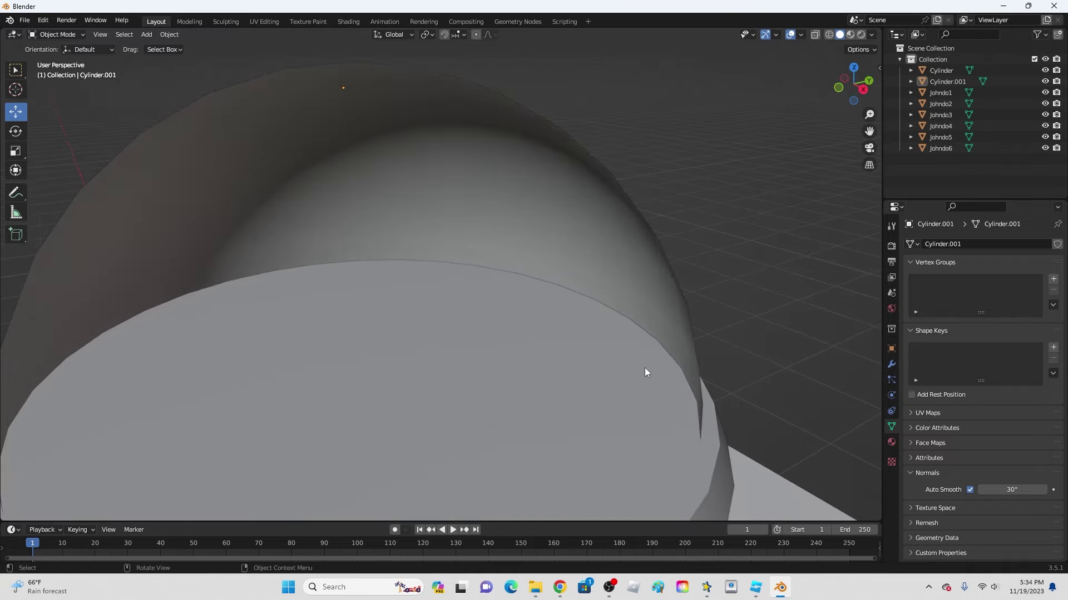
middle_click_drag(645, 372, 553, 381)
scroll(553, 381, "down", 6)
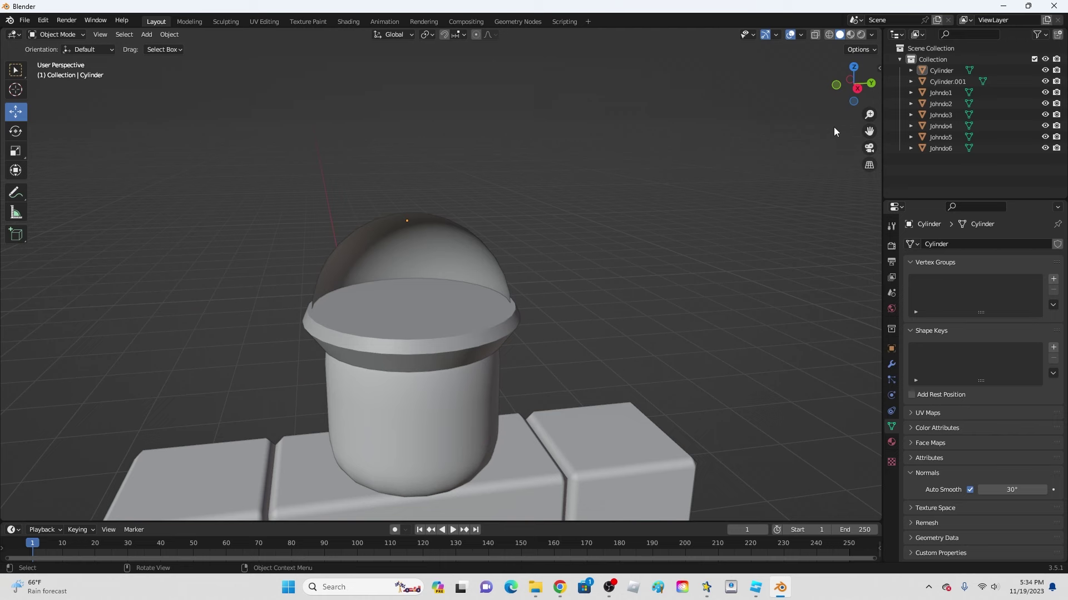
left_click(857, 88)
scroll(639, 332, "down", 4)
- Add a cube, lower its top face, and put a centred loop cut across it
middle_click_drag(607, 331, 515, 323, "shift")
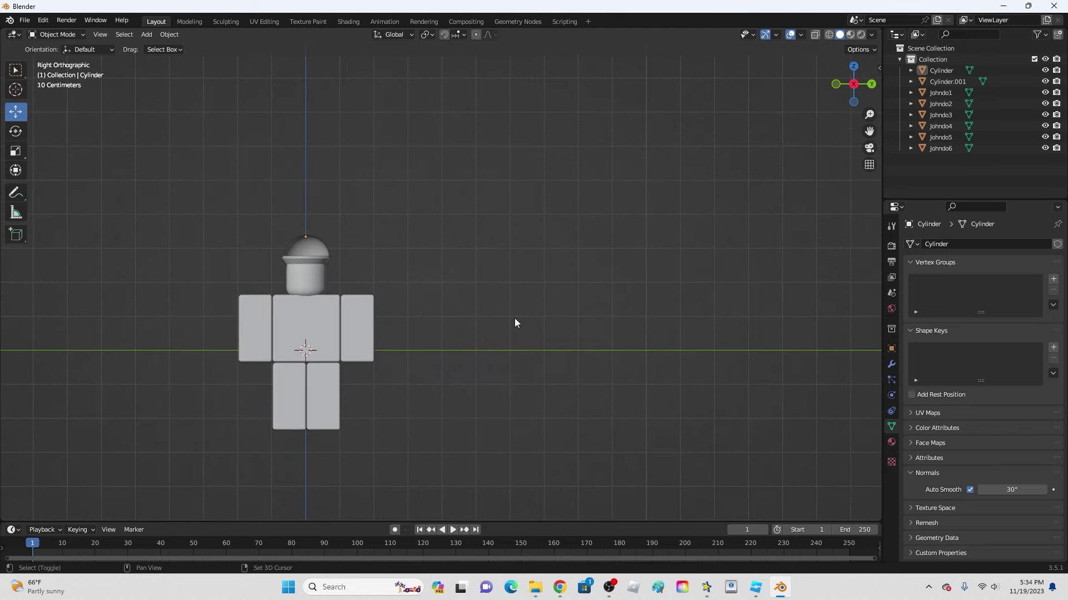
key("shift+a")
left_click(573, 317)
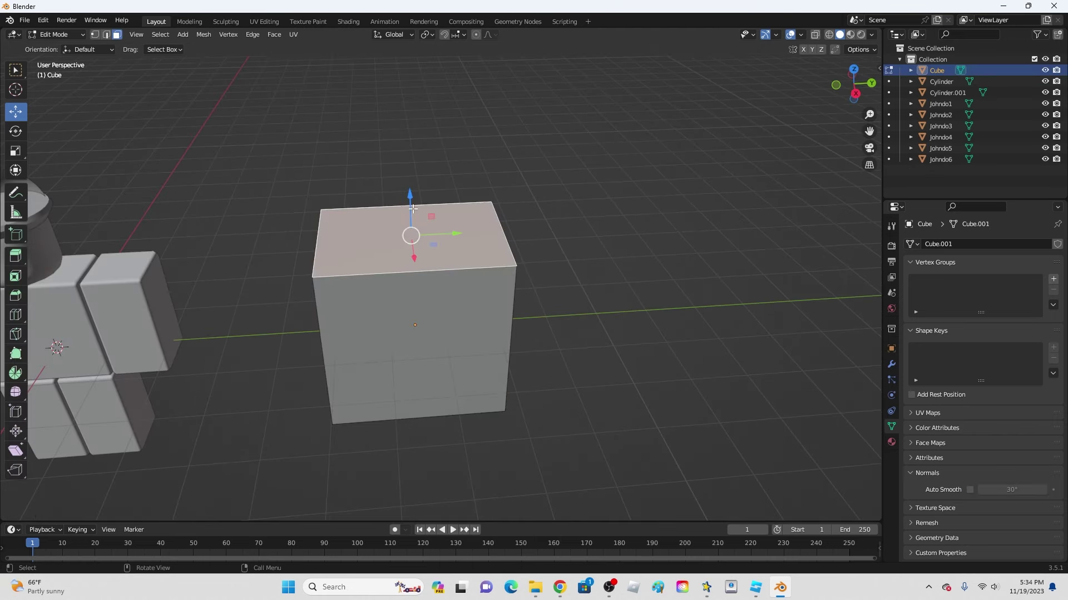
left_click_drag(413, 209, 413, 255)
key("ctrl+r")
left_click(332, 274)
right_click(332, 274)
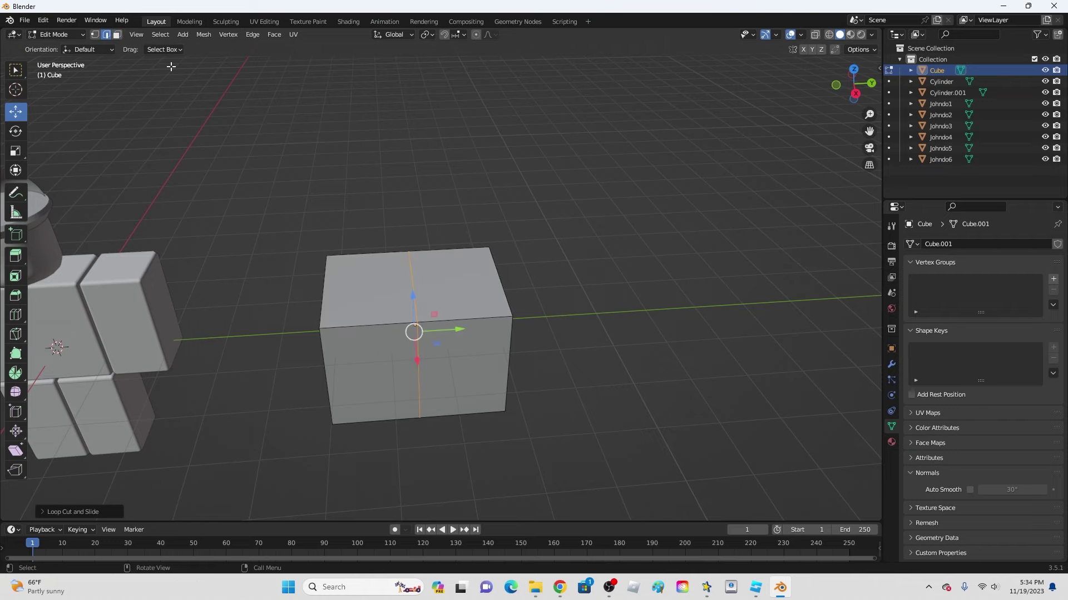
- Extrude the left half of the cube's top face upward into a taller block
left_click(117, 37)
left_click(370, 289)
key("e")
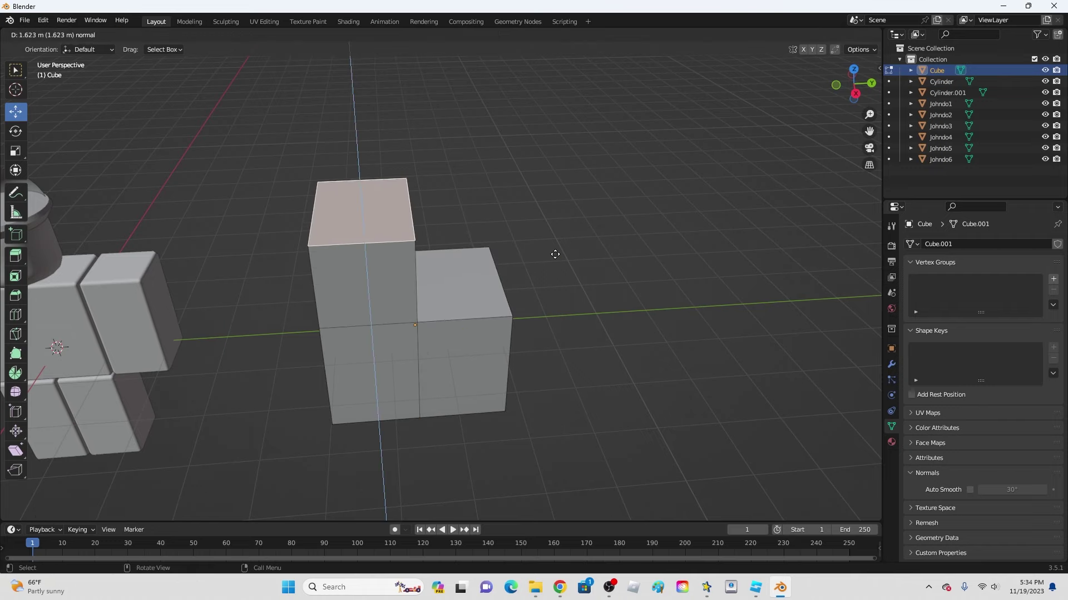
left_click(557, 272)
key("Tab")
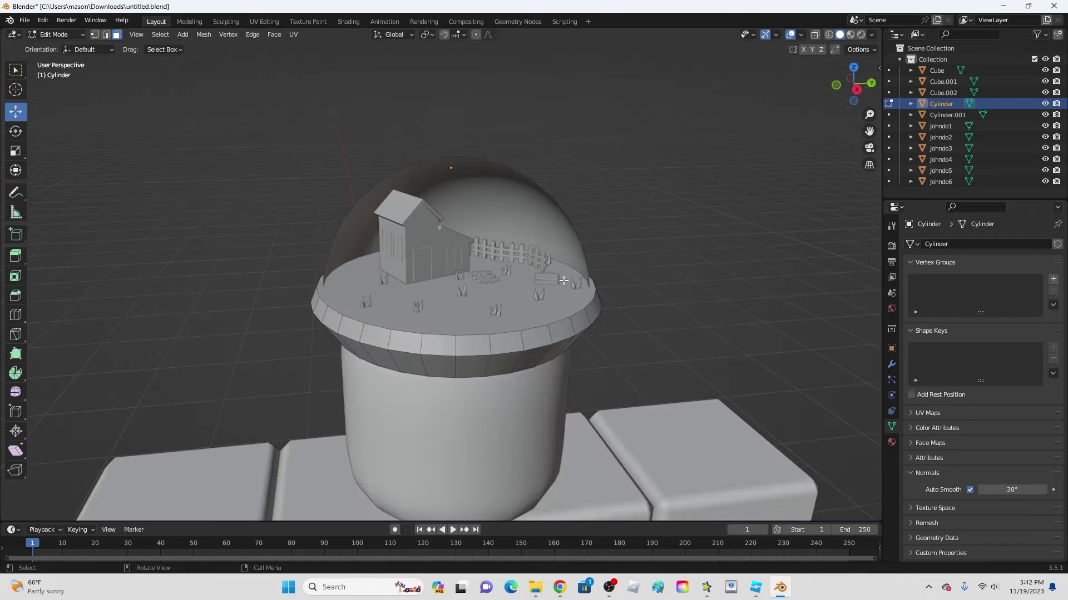
middle_click_drag(489, 289, 590, 288)
- Select the front band faces of the base ring, checking them from back and side views
scroll(584, 268, "up", 4)
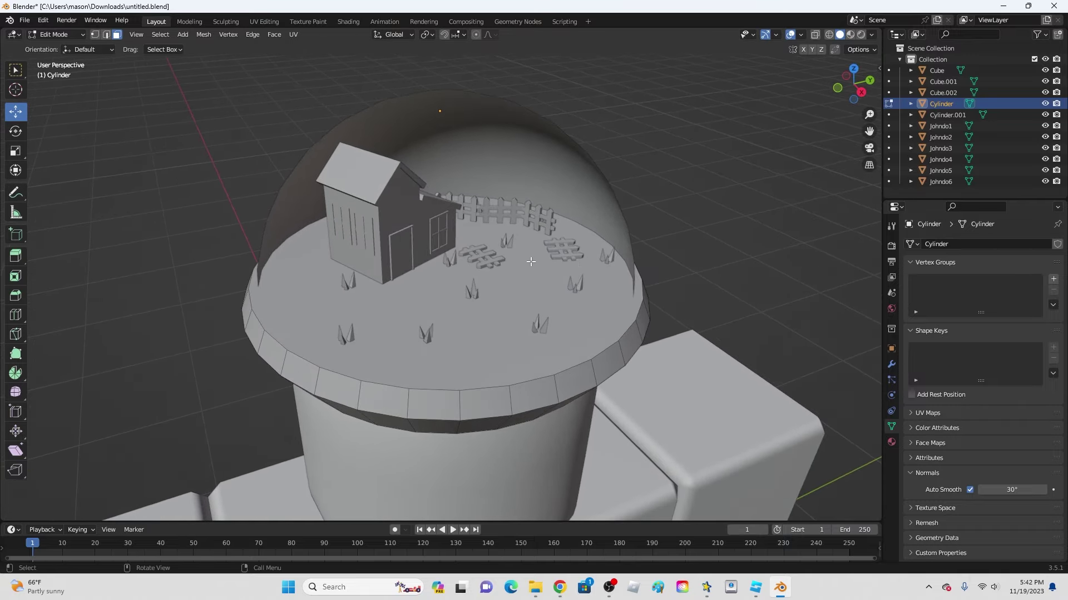
scroll(552, 304, "down", 2)
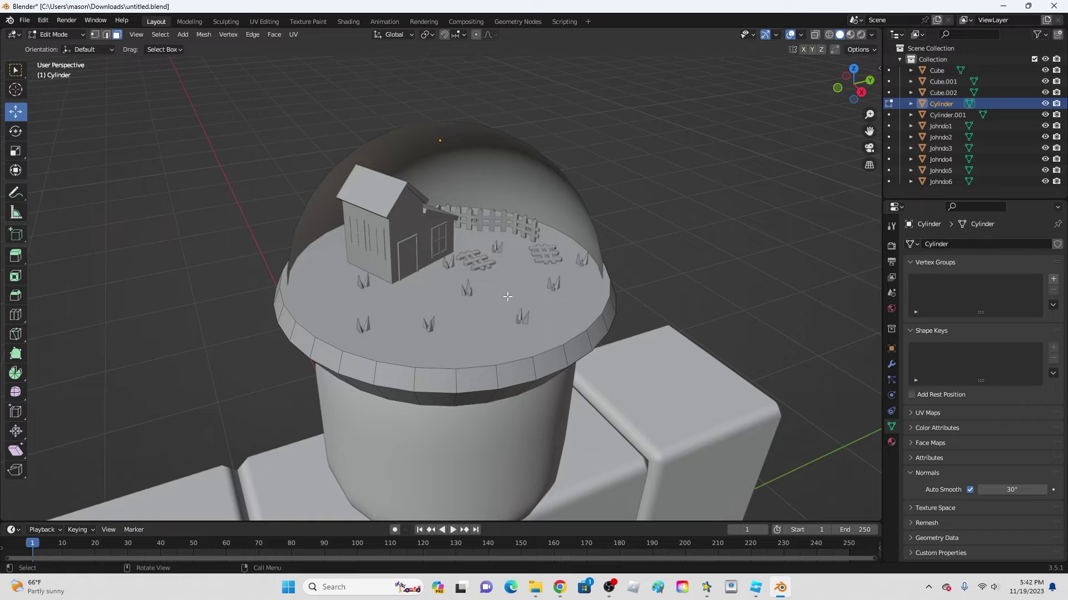
middle_click_drag(507, 296, 778, 139)
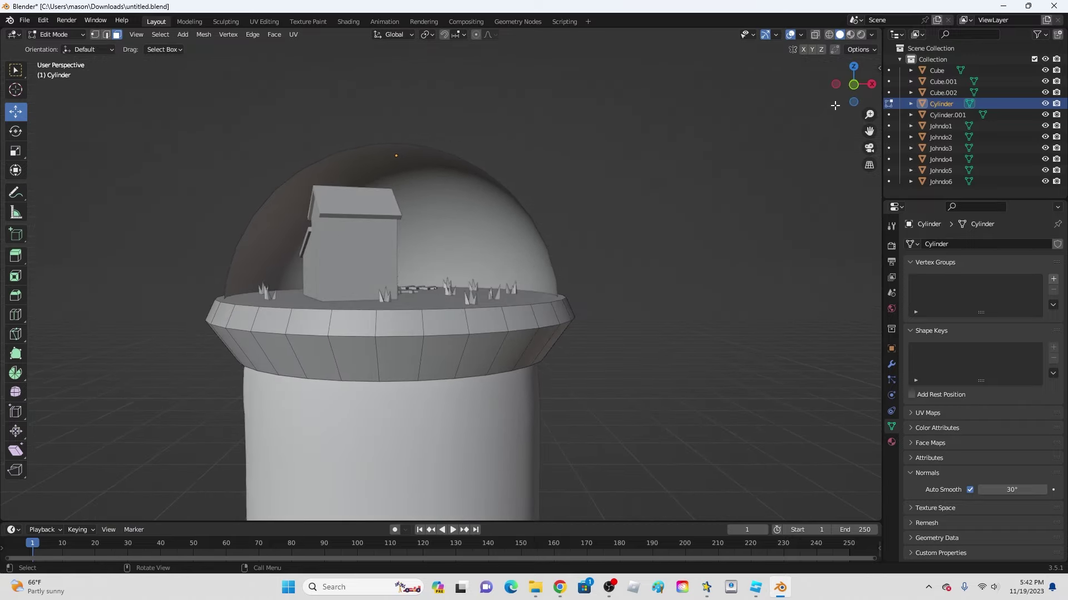
left_click(858, 87)
scroll(508, 350, "up", 2)
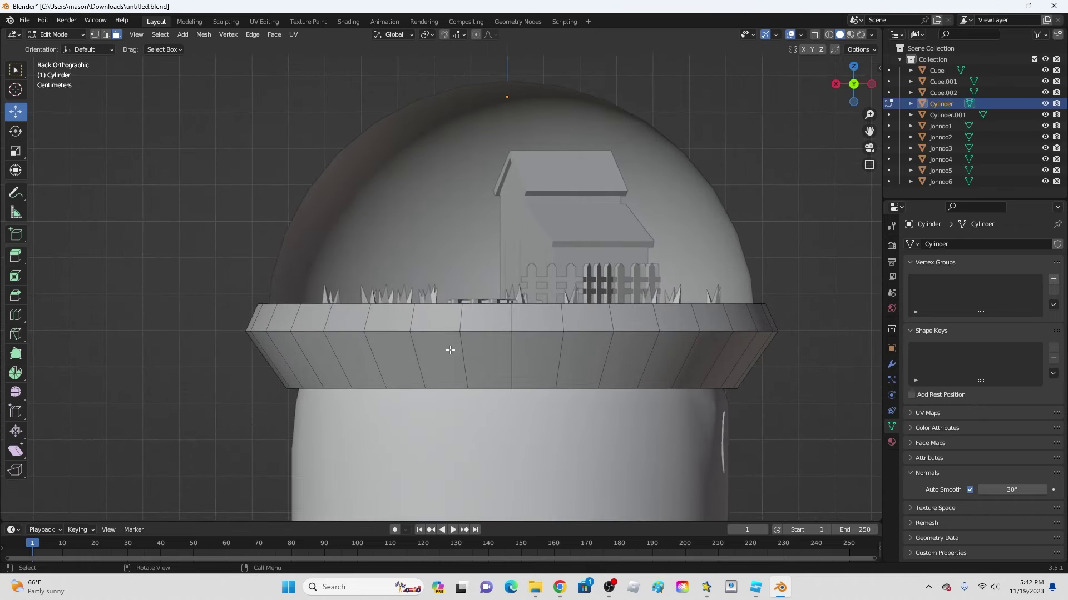
left_click_drag(450, 350, 590, 351)
left_click_drag(850, 89, 816, 117)
key("KP_3")
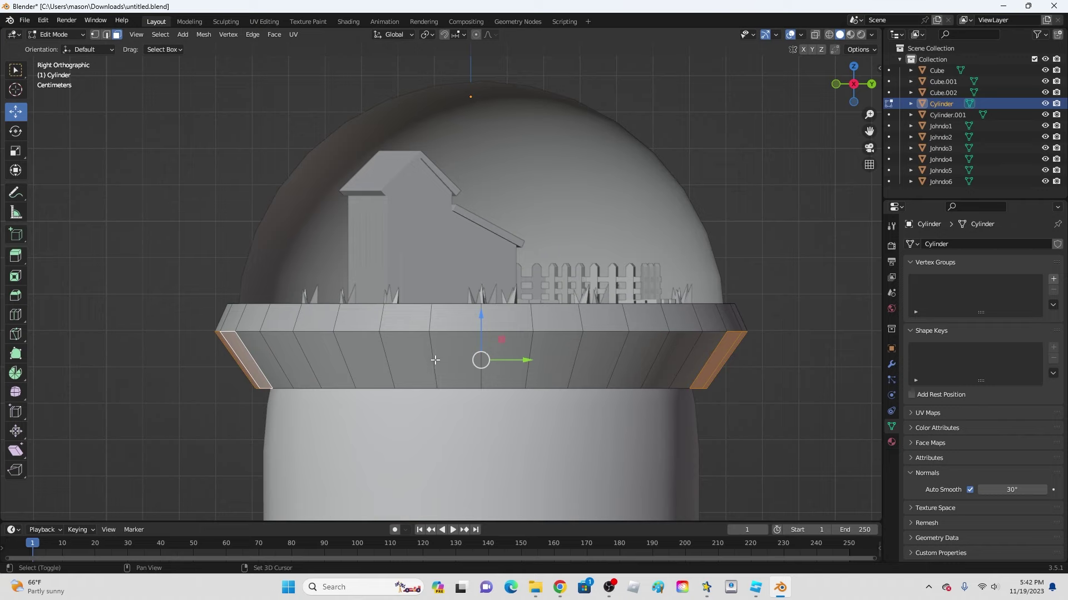
left_click(852, 83)
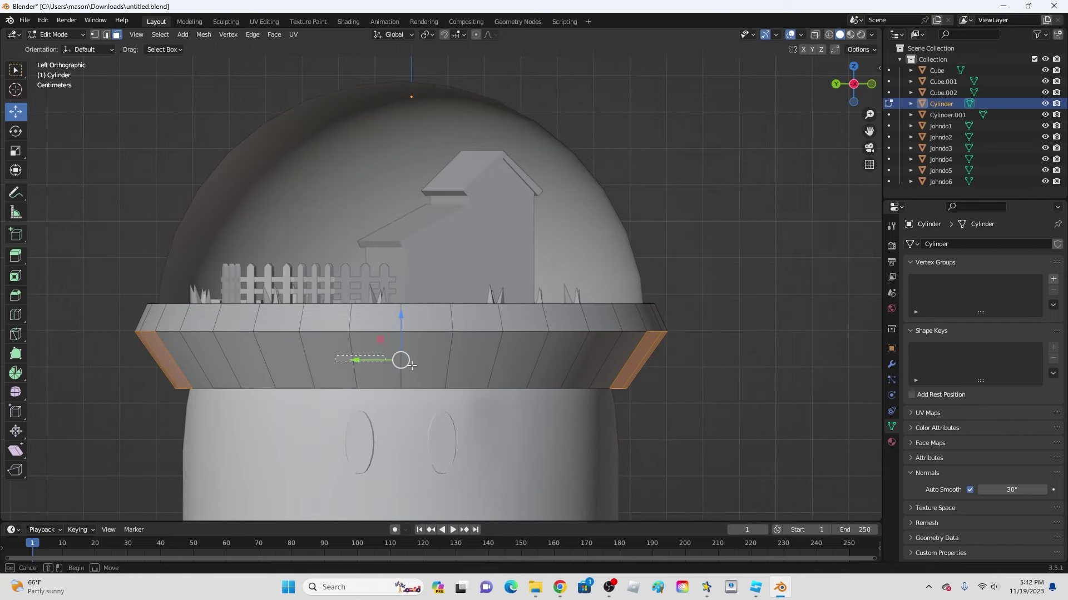
left_click(487, 362, "ctrl")
middle_click_drag(493, 362, 682, 346)
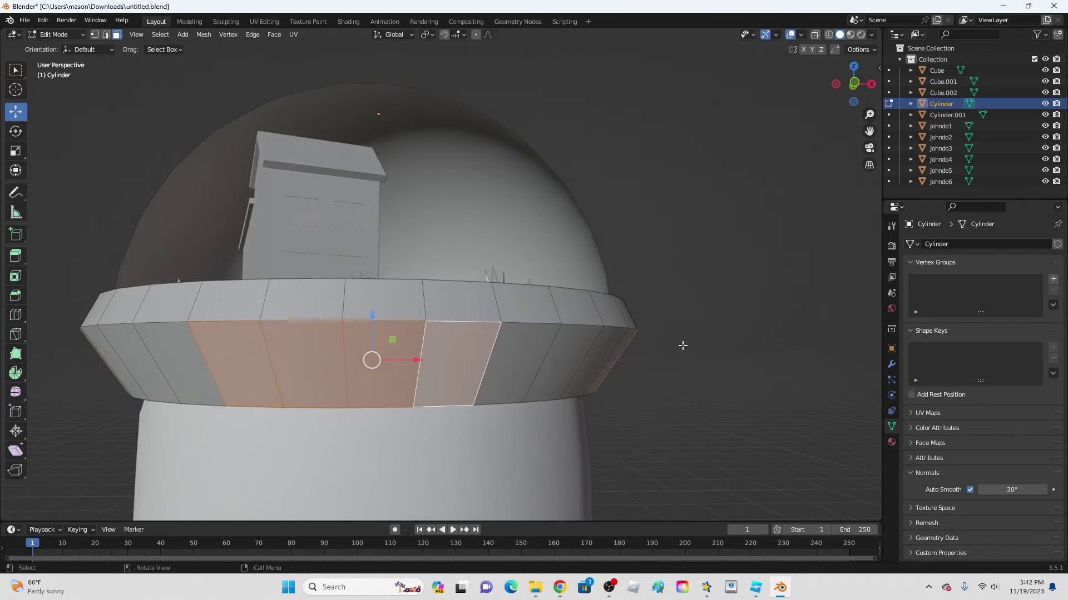
- Inset the band faces and extrude them inward along normals to form a recessed panel
key("i")
left_click(673, 343)
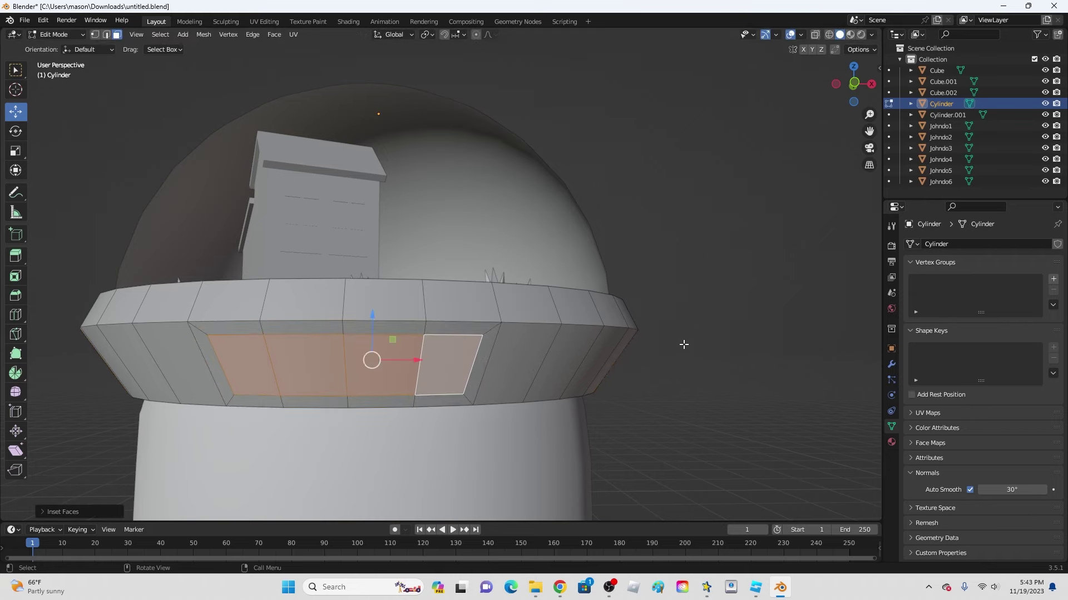
key("alt+e")
left_click(684, 344)
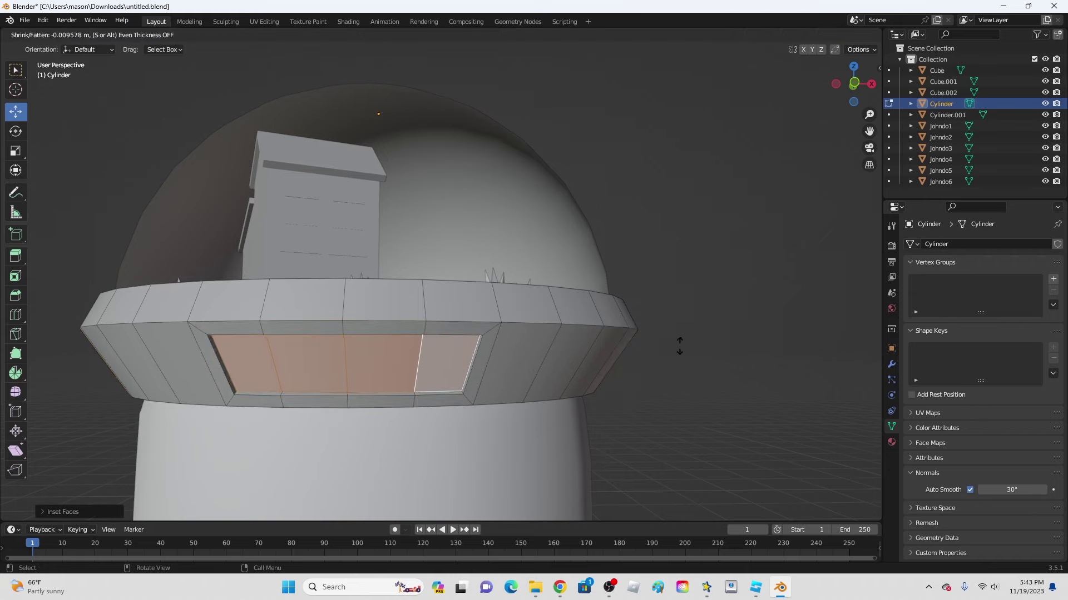
left_click(682, 341)
key("Tab")
middle_click_drag(698, 343, 621, 337)
scroll(620, 335, "down", 8)
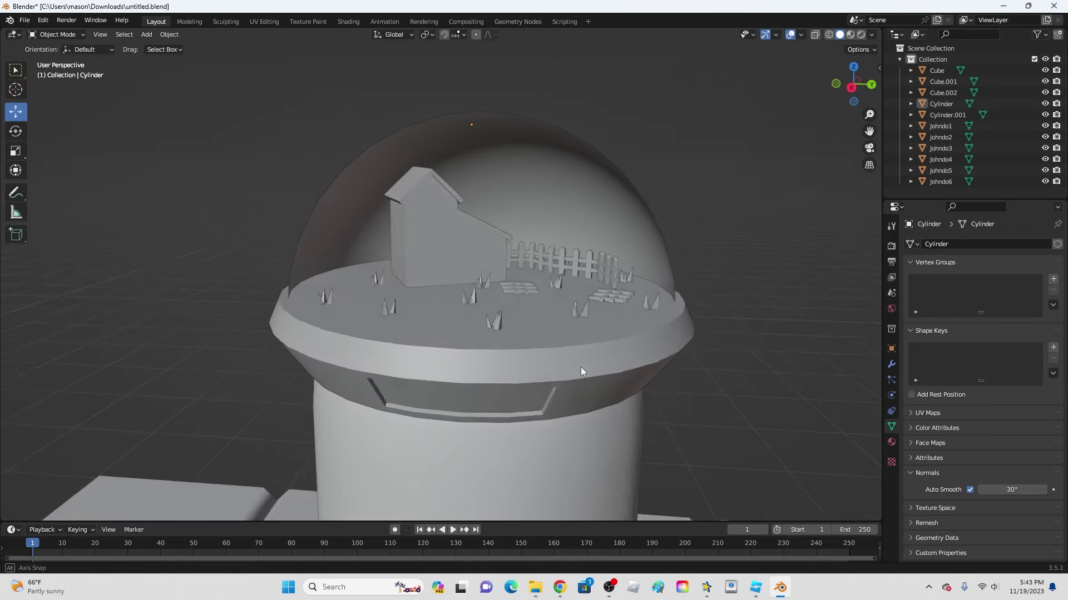
- Select the grass tufts and create a new material for them in the Shading workspace
scroll(482, 265, "up", 3)
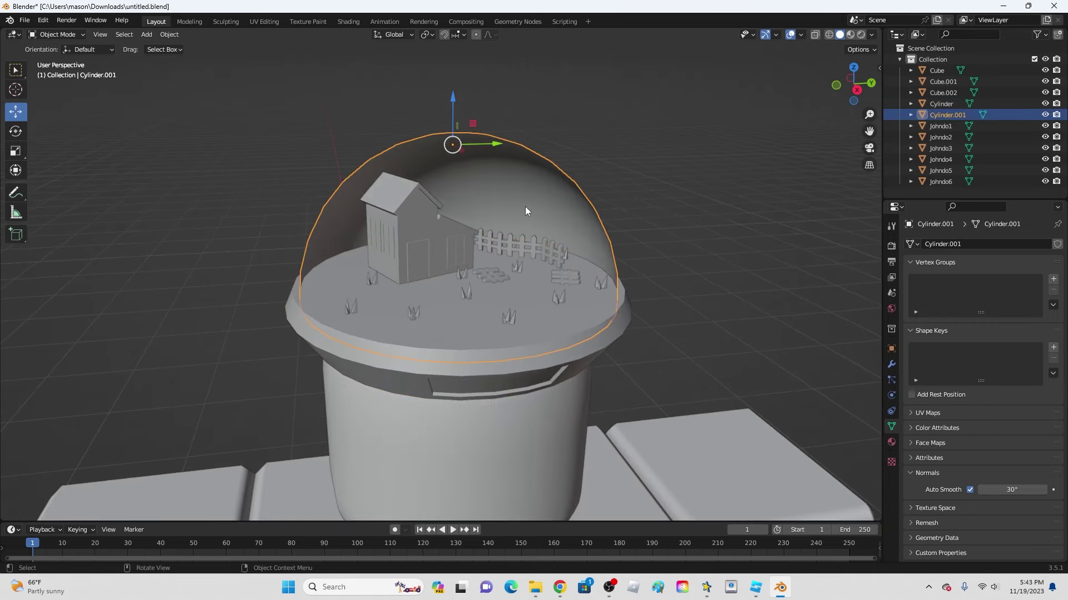
left_click(438, 233)
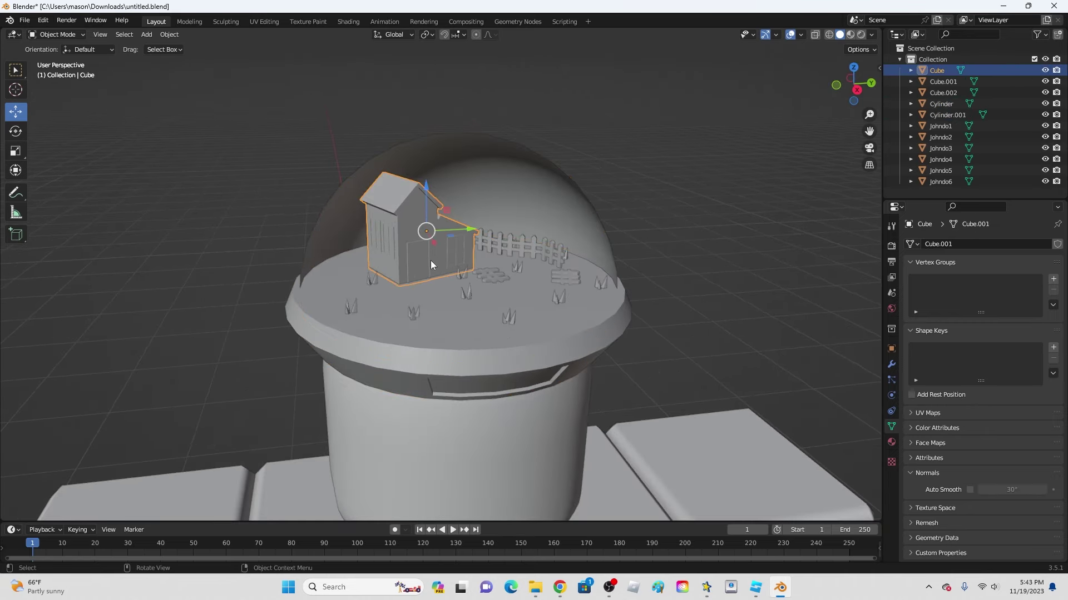
left_click(414, 312)
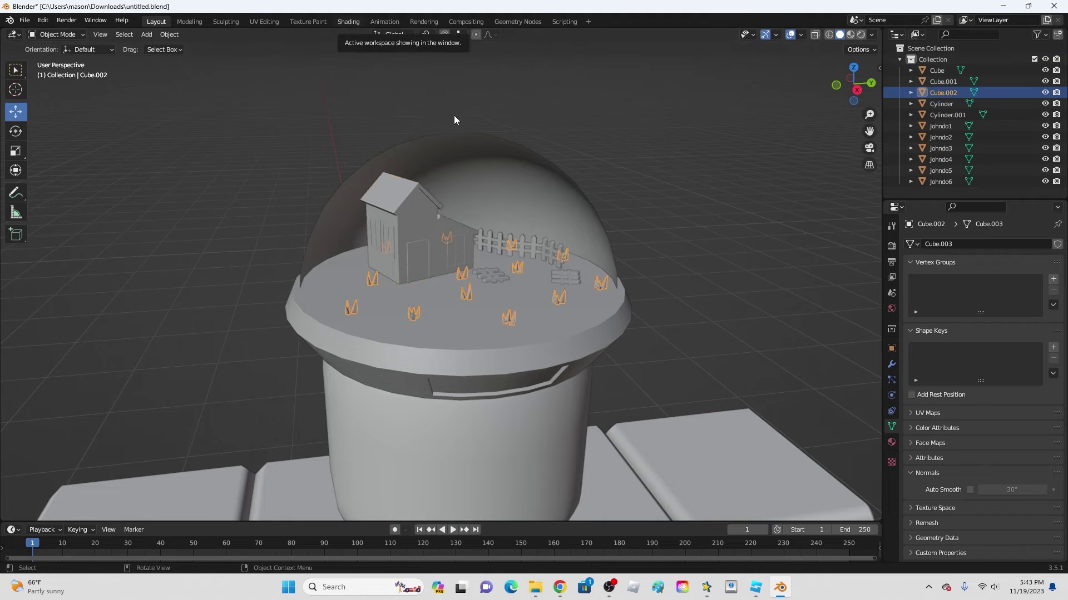
left_click(348, 21)
left_click(554, 342)
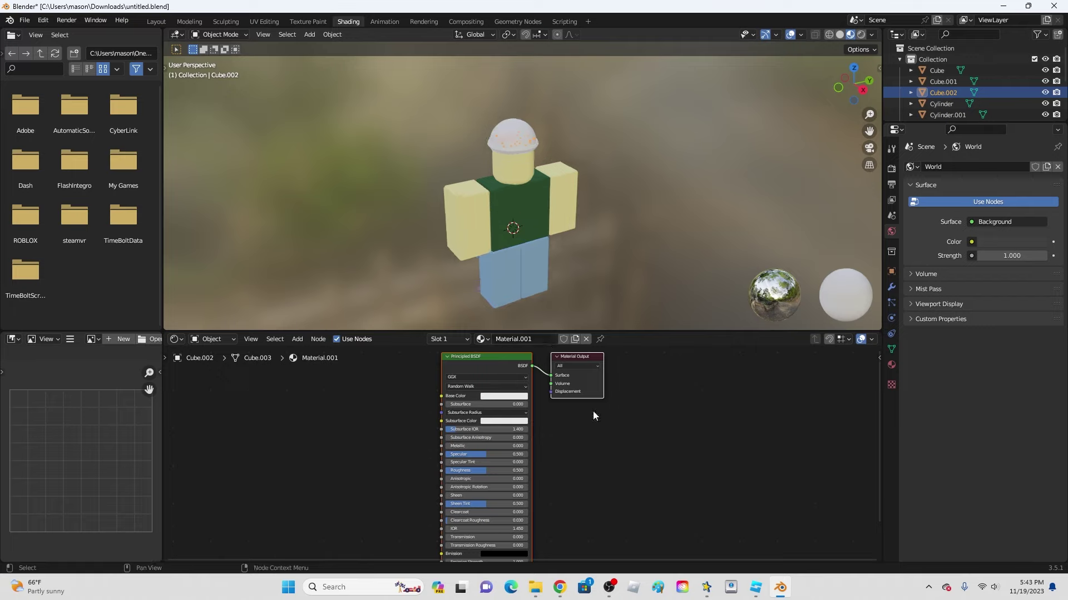
- Add a Color Pallet.png image texture linked to Base Color, then go to UV Editing
key("ctrl+v")
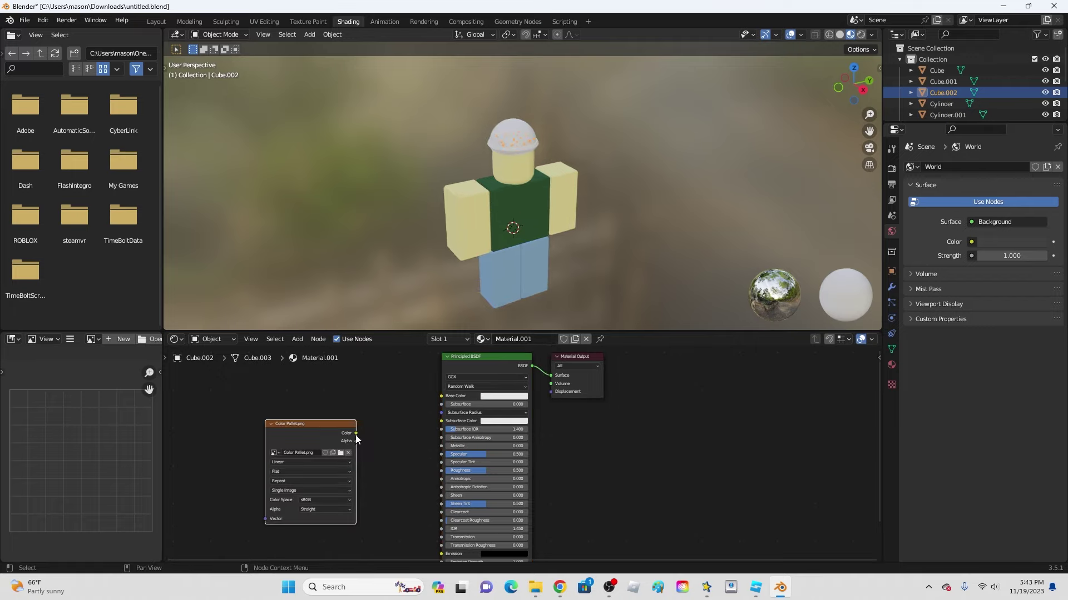
left_click_drag(357, 433, 384, 423)
left_click_drag(435, 399, 439, 398)
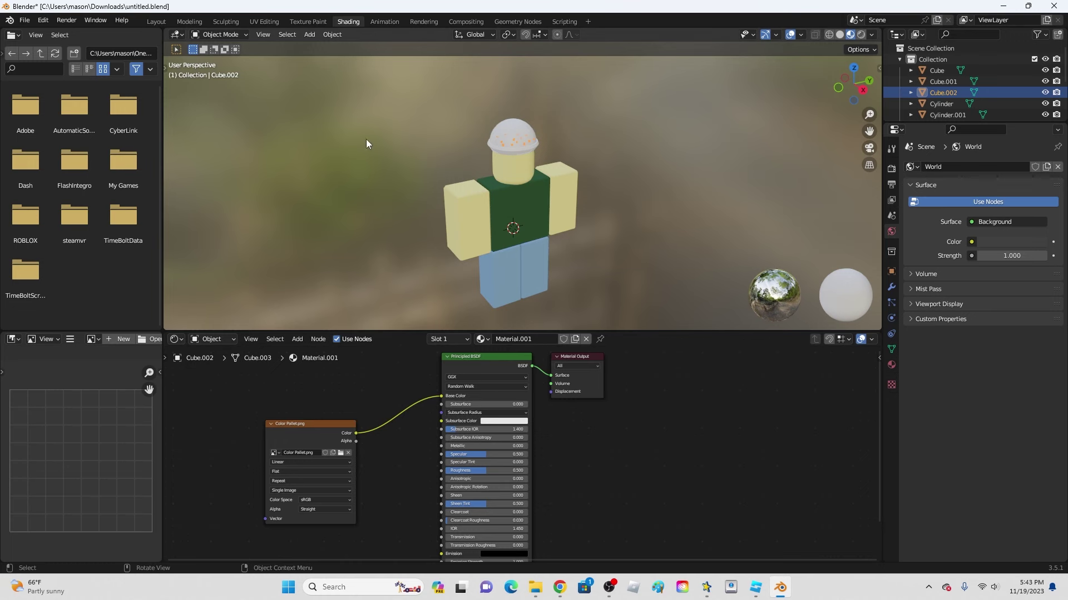
left_click(269, 21)
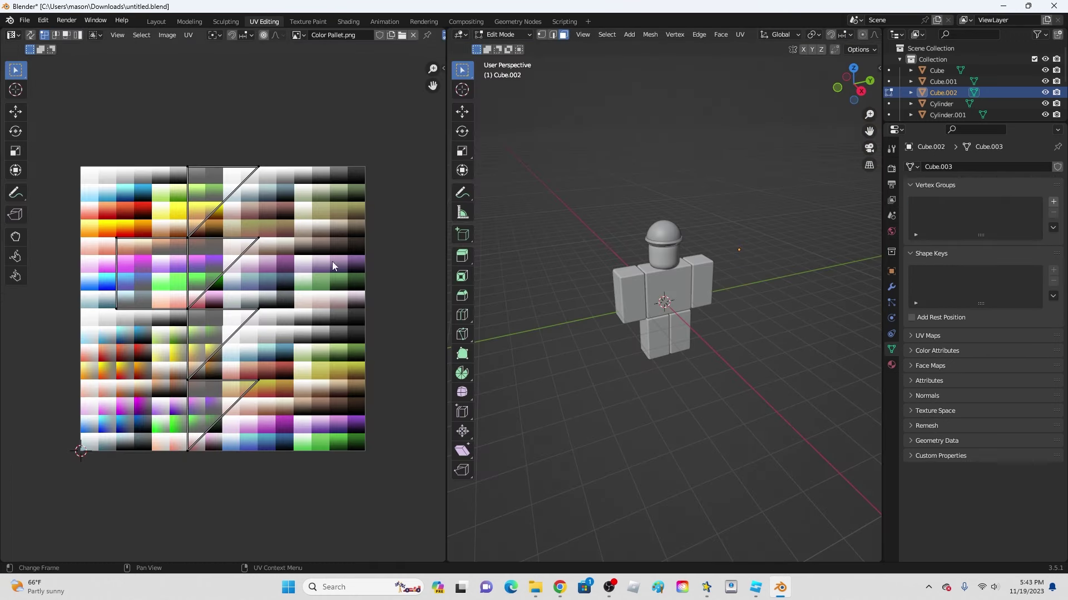
- View the character from the right side in Material Preview shading
middle_click_drag(672, 295, 731, 346)
scroll(710, 357, "up", 5)
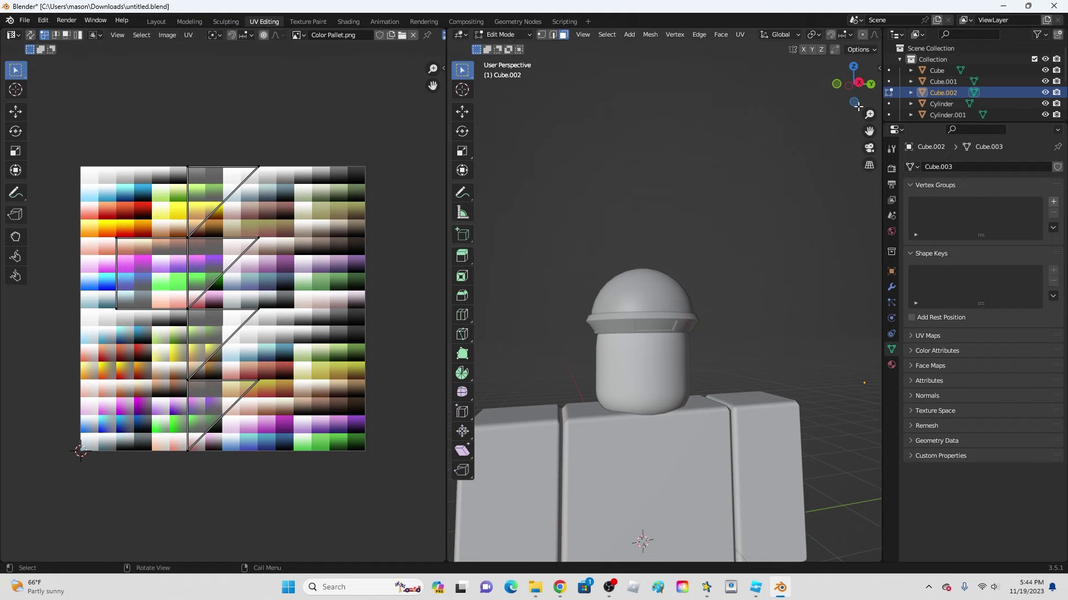
left_click(859, 82)
scroll(711, 334, "up", 1)
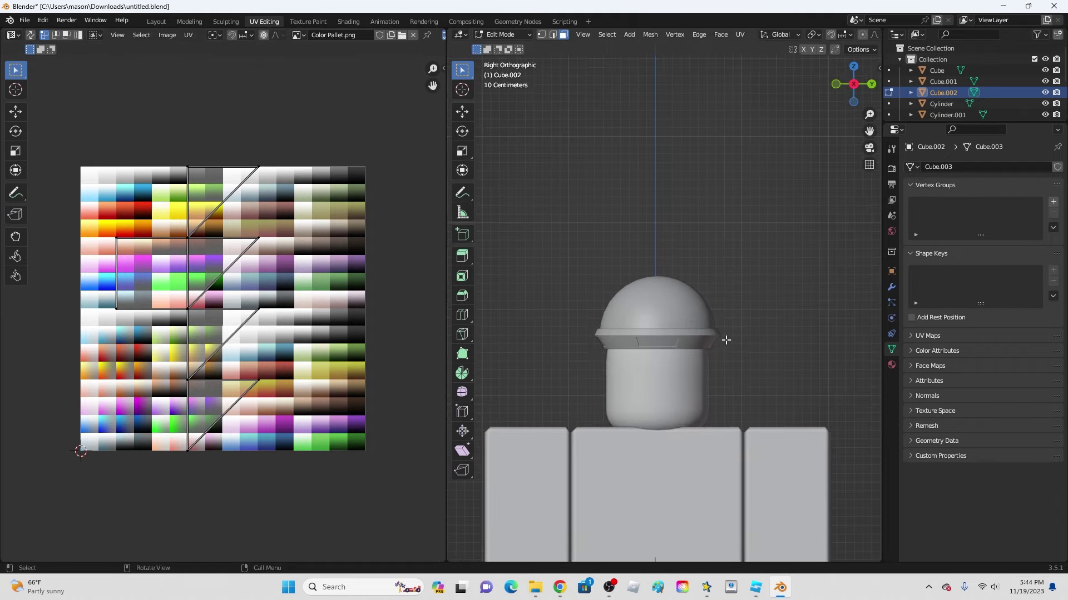
key("z")
left_click(715, 401)
scroll(679, 332, "up", 3)
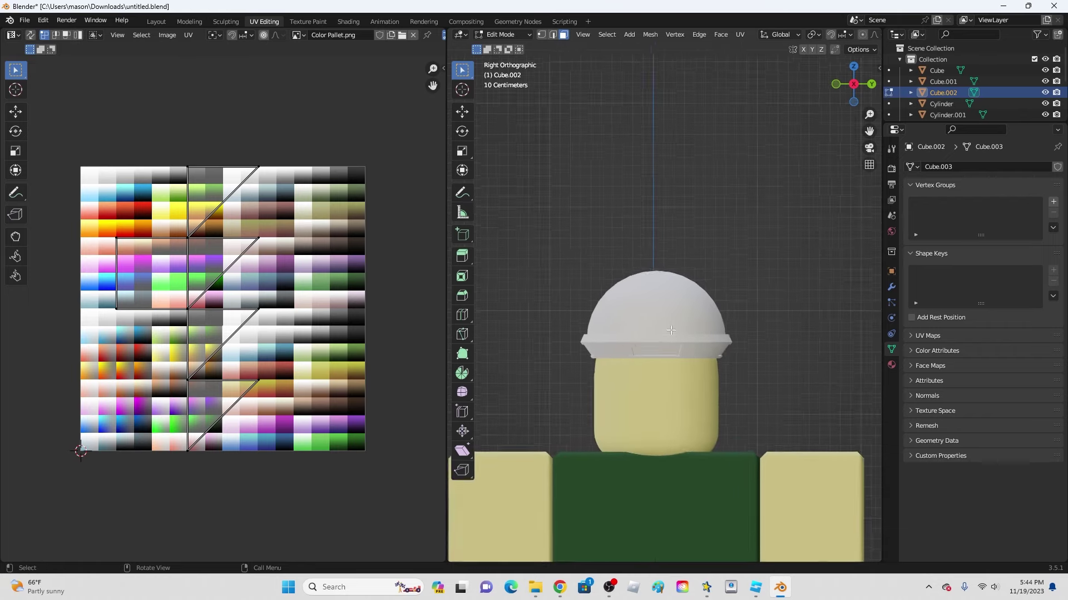
- In Object Mode, select the glass dome and lift it 1 m straight up on Z
key("Tab")
middle_click_drag(679, 332, 669, 324)
scroll(670, 324, "down", 3)
left_click(667, 326)
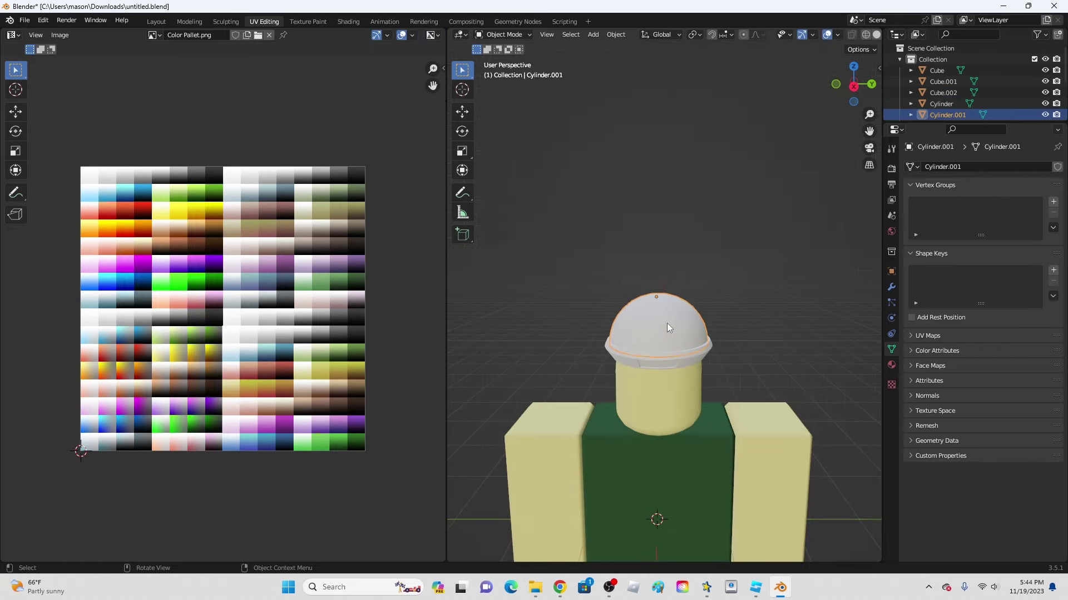
left_click(462, 113)
left_click_drag(660, 261, 662, 119)
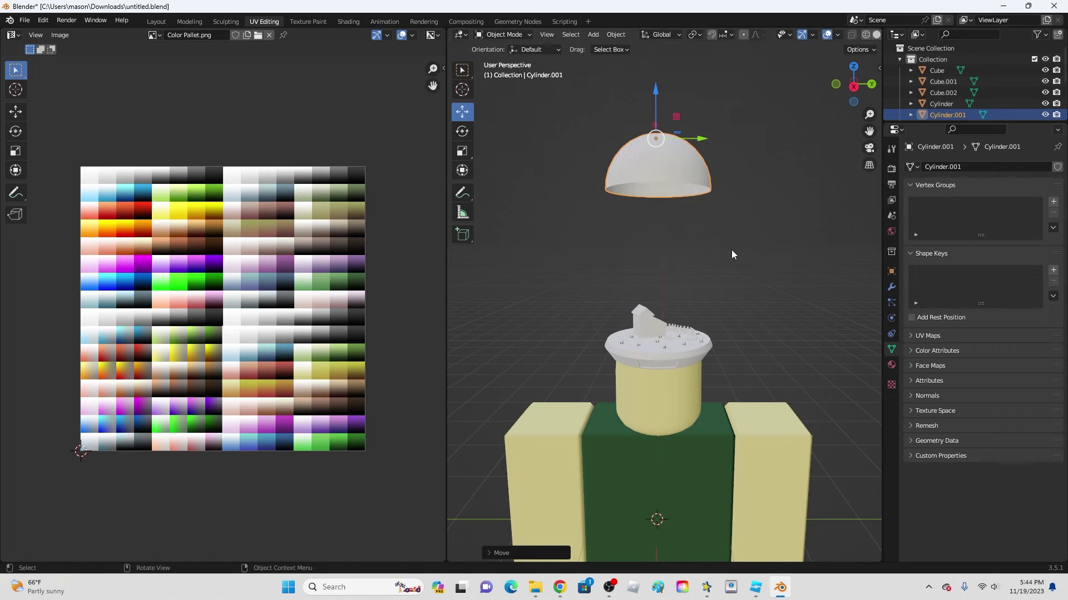
left_click(731, 249)
- Pan toward the diorama base and select Cube.002
scroll(721, 315, "up", 5)
middle_click_drag(719, 389, 698, 351, "shift")
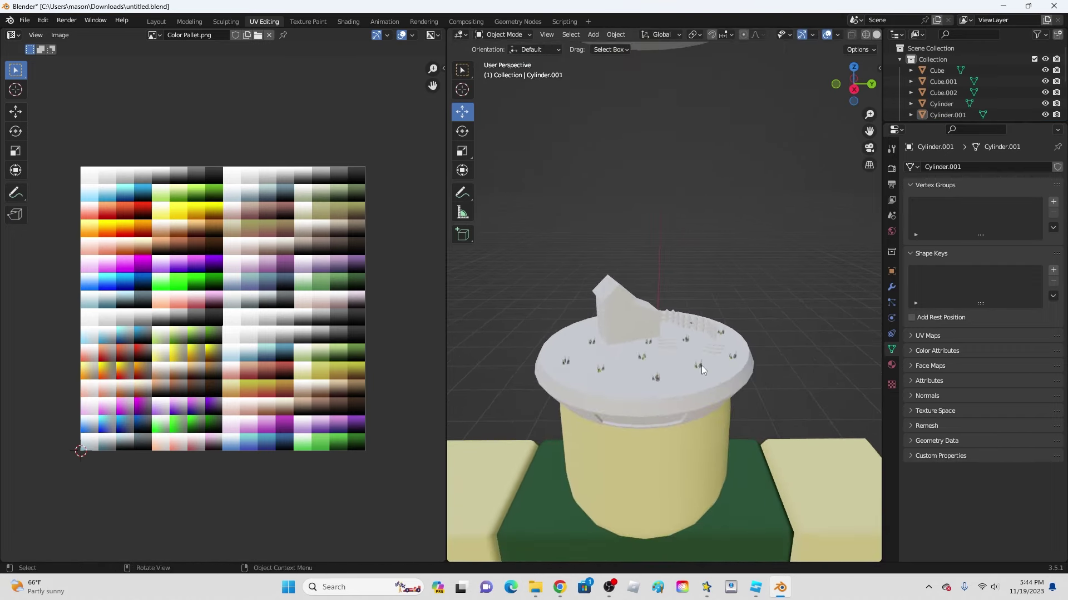
left_click(702, 368)
scroll(706, 369, "up", 4)
- Select all the grass tufts' geometry and project its UVs from the right-side view
left_click(682, 458)
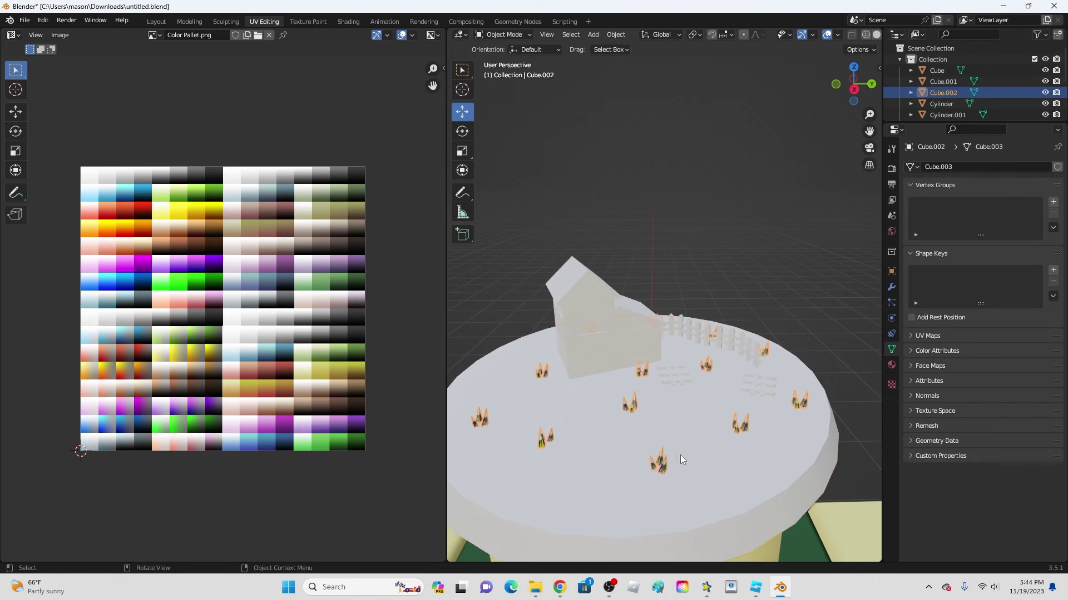
key("Tab")
key("a")
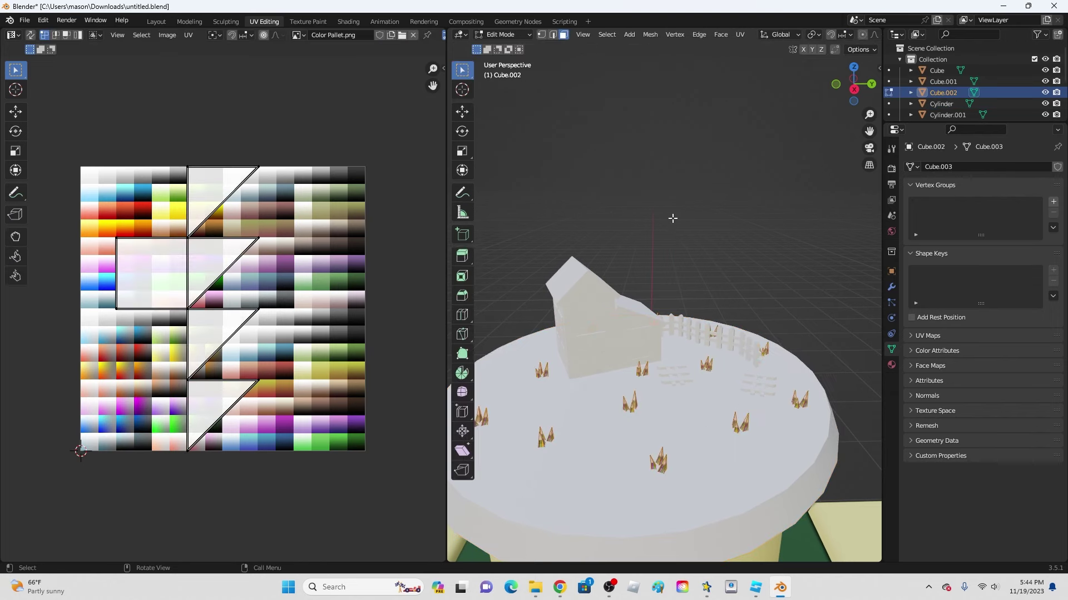
left_click(854, 91)
scroll(653, 467, "down", 3)
key("u")
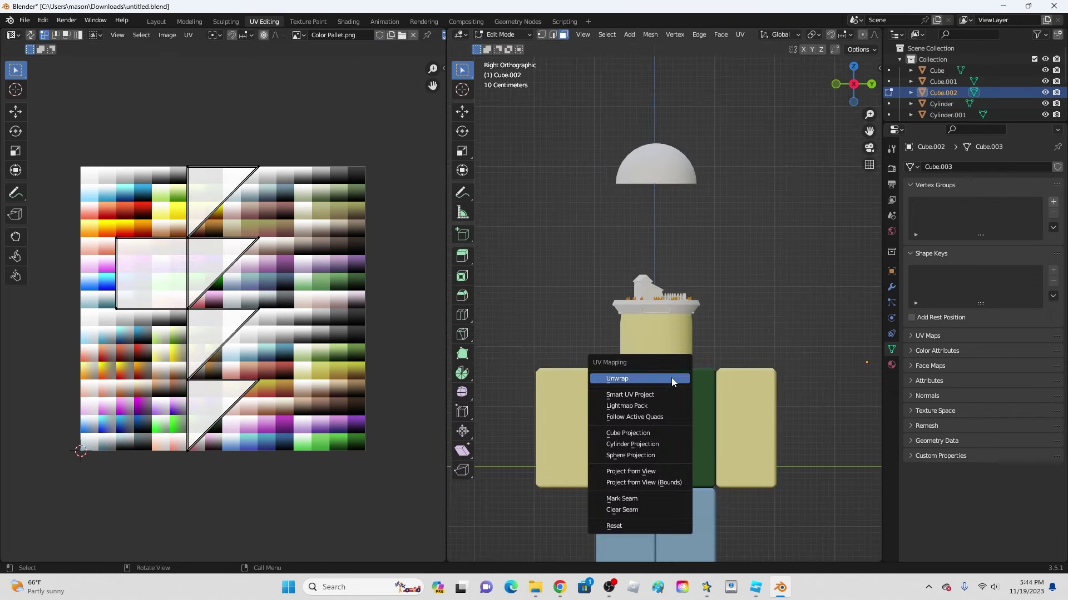
left_click(658, 471)
scroll(325, 341, "up", 4)
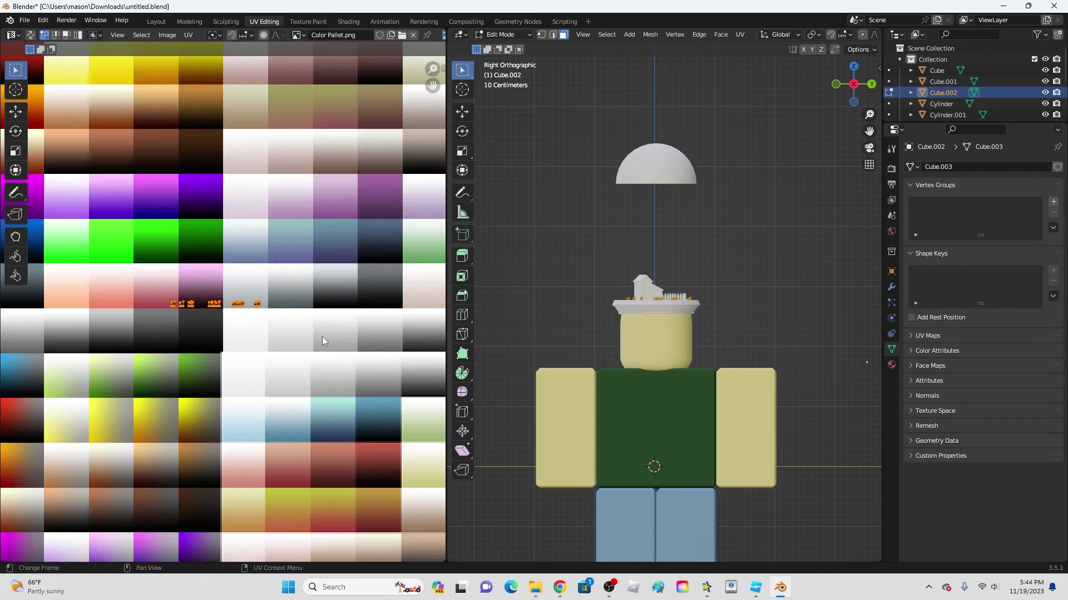
- Shrink the grass UV island, move it onto a green palette cell, and return to Object Mode
key("s")
left_click(258, 323)
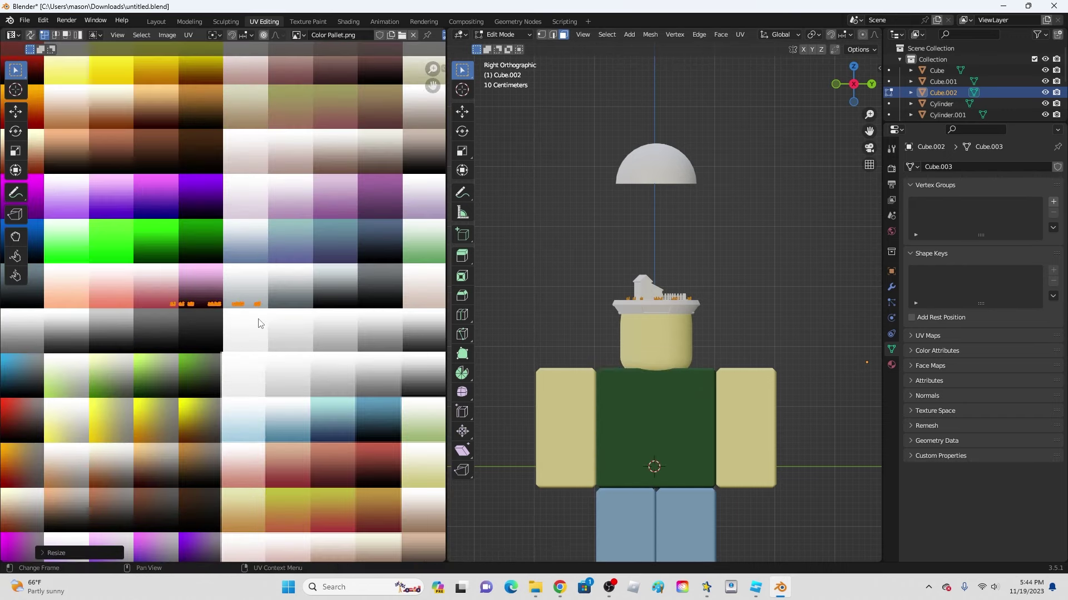
key("s")
key("x")
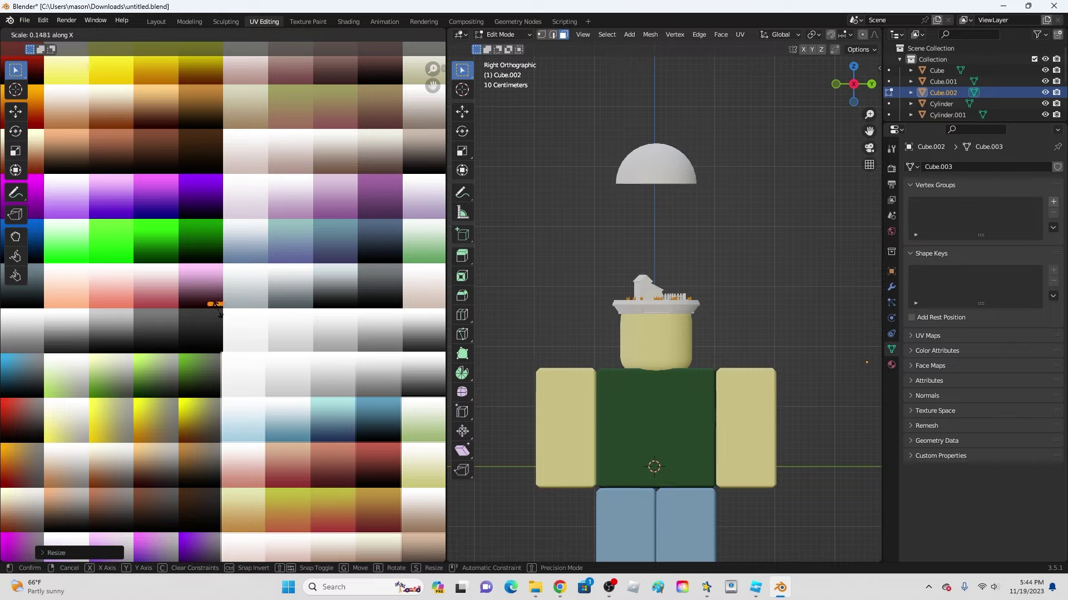
left_click(220, 314)
key("s")
right_click(382, 442)
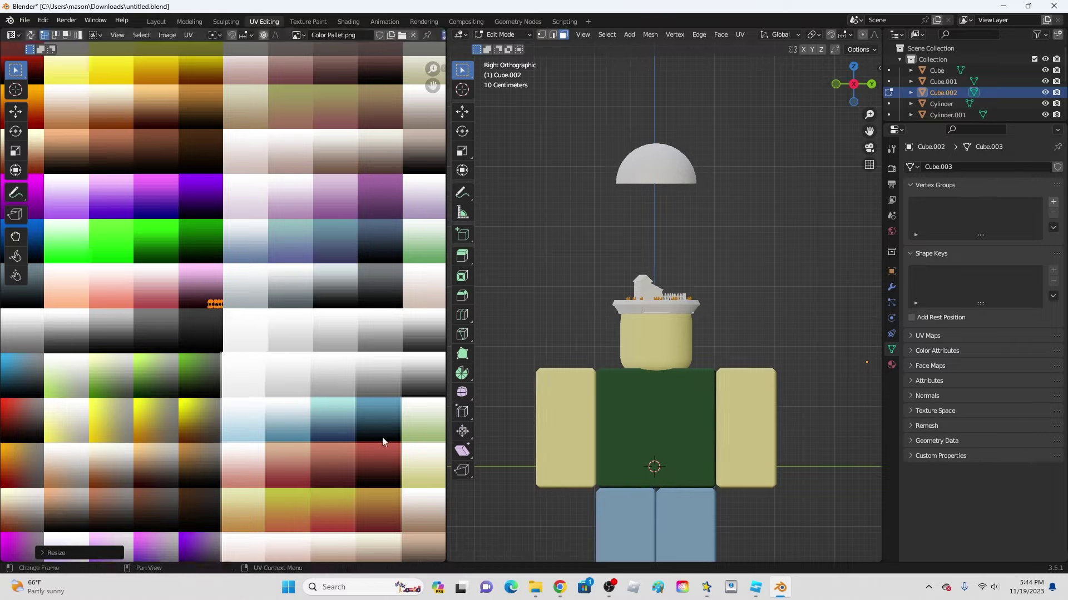
key("ctrl+z")
key("g")
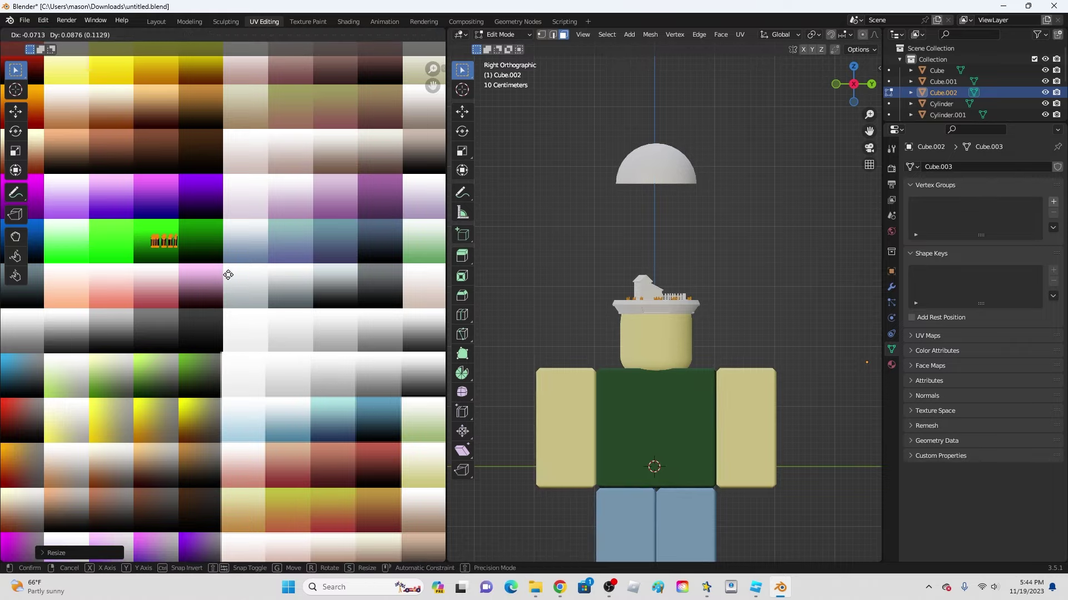
left_click(223, 272)
key("Tab")
scroll(695, 351, "up", 5)
middle_click_drag(469, 302, 673, 351)
- Assign the palette-textured Material.001 to the selected object in the Shading workspace
left_click(681, 356)
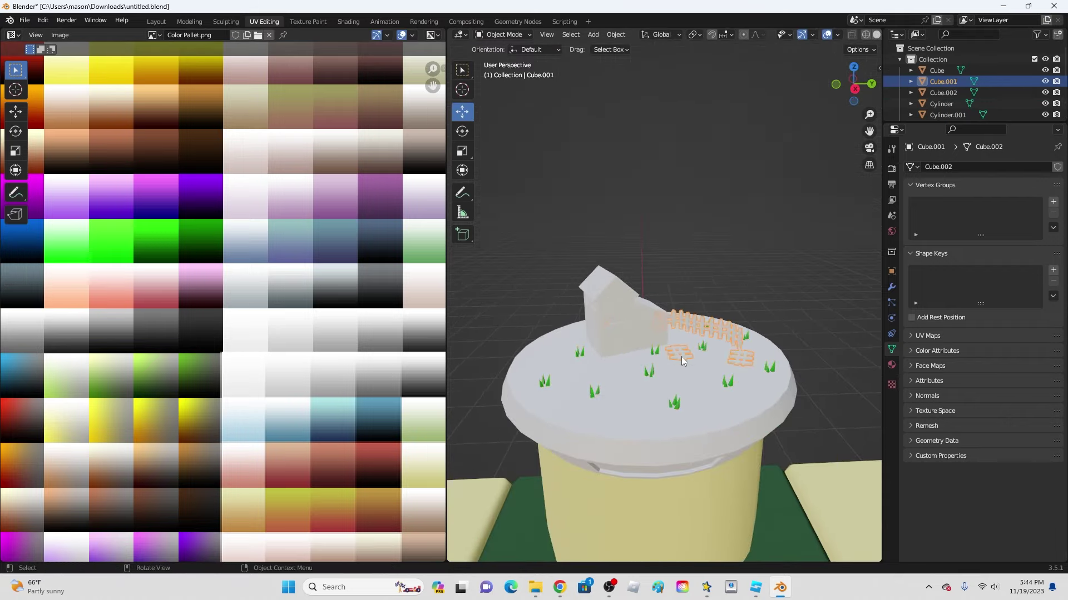
left_click(429, 19)
left_click(353, 22)
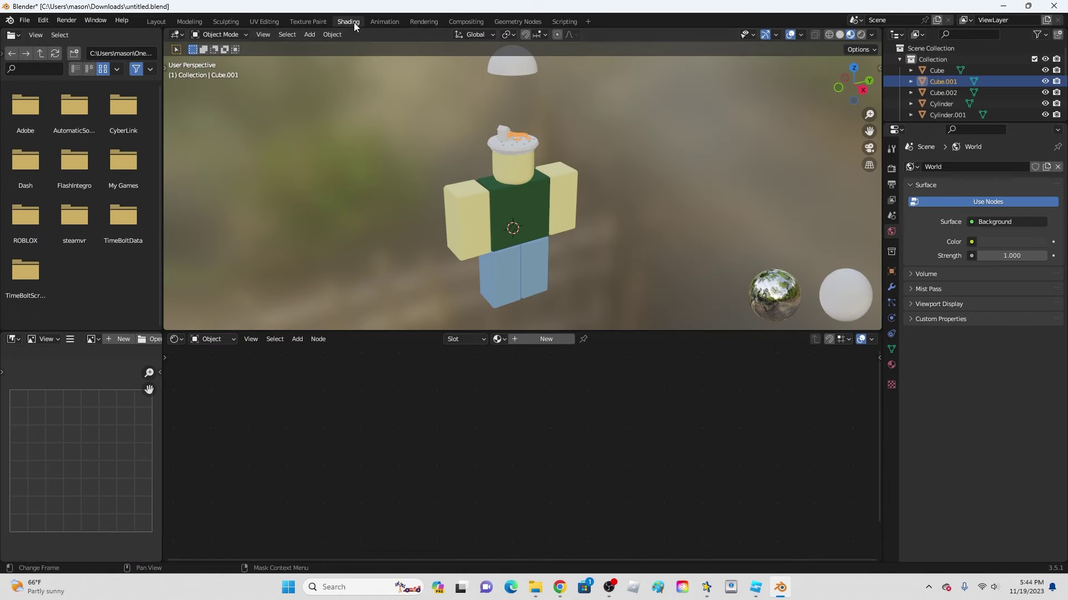
left_click(549, 342)
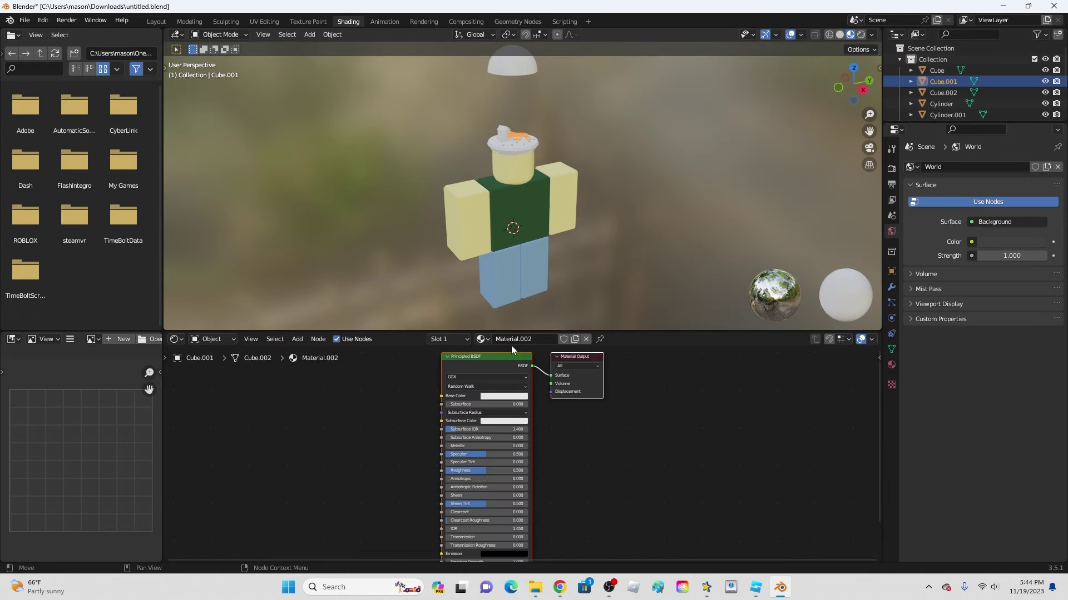
left_click(481, 339)
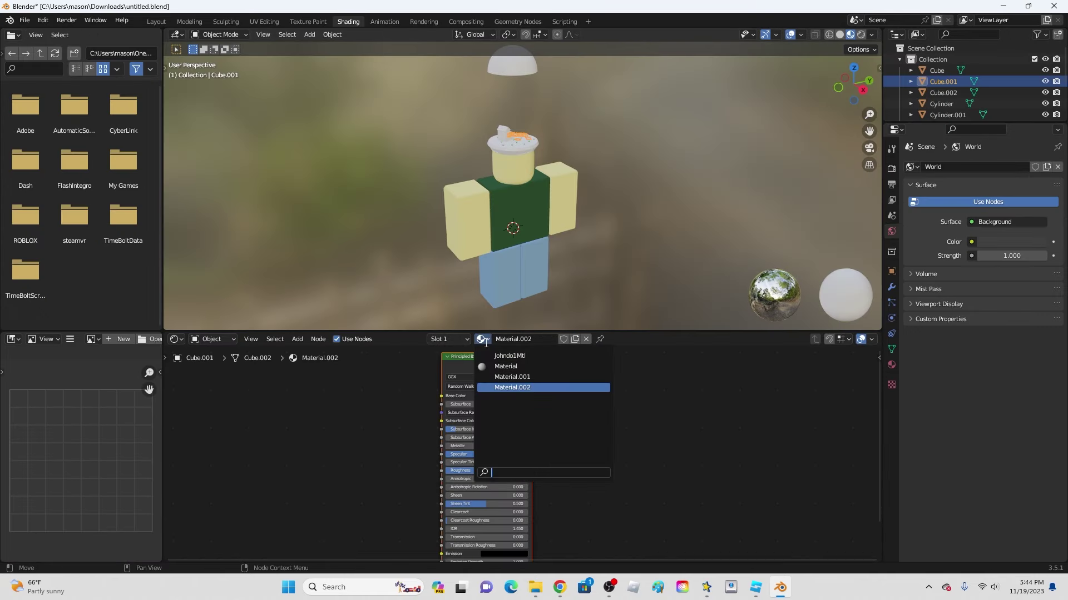
left_click(507, 371)
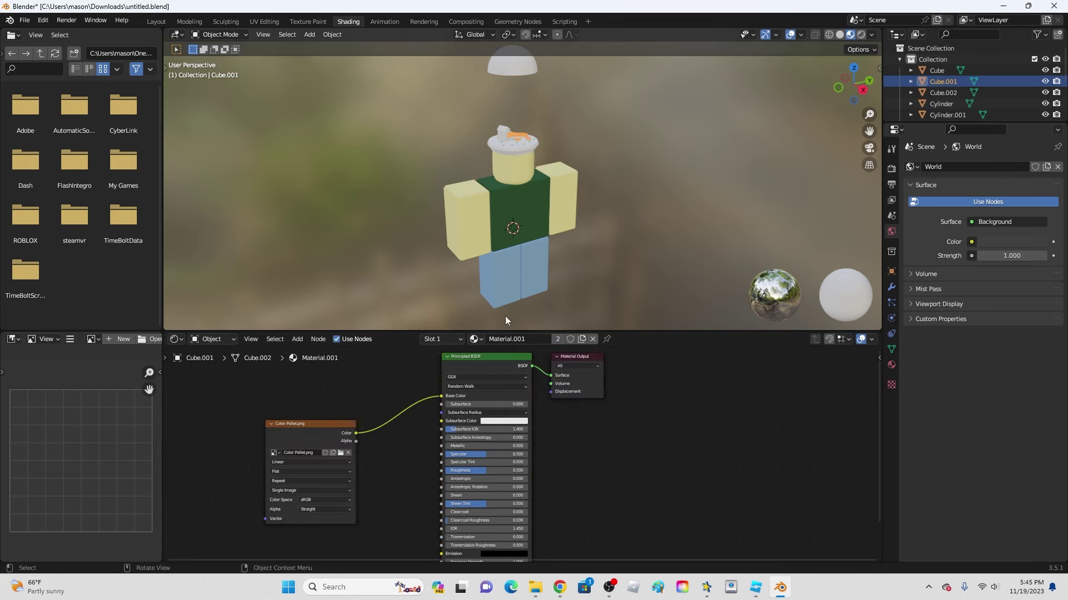
left_click(295, 23)
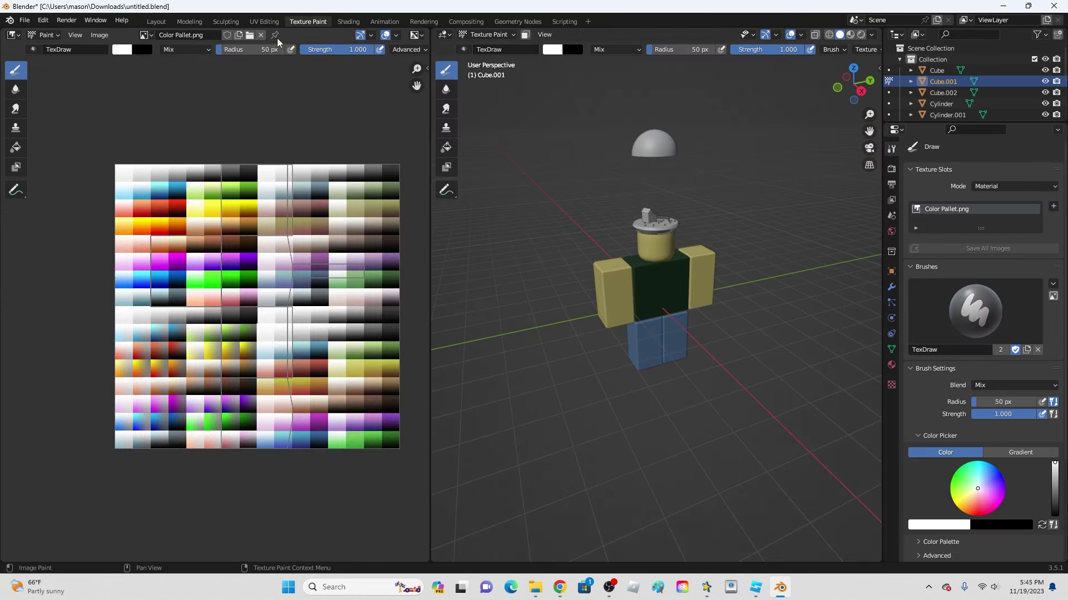
left_click(271, 22)
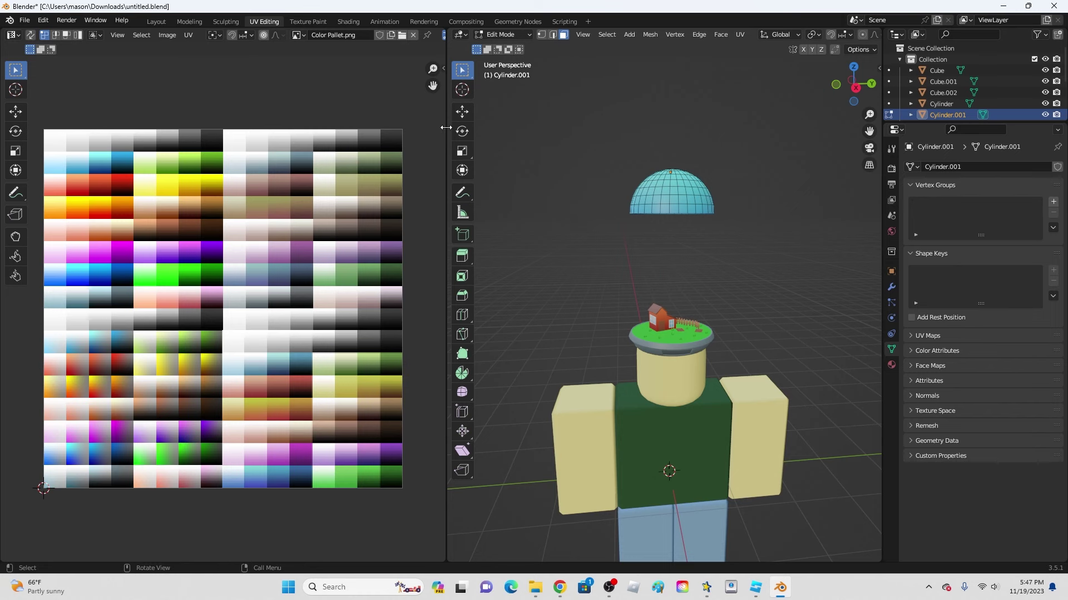
left_click(156, 21)
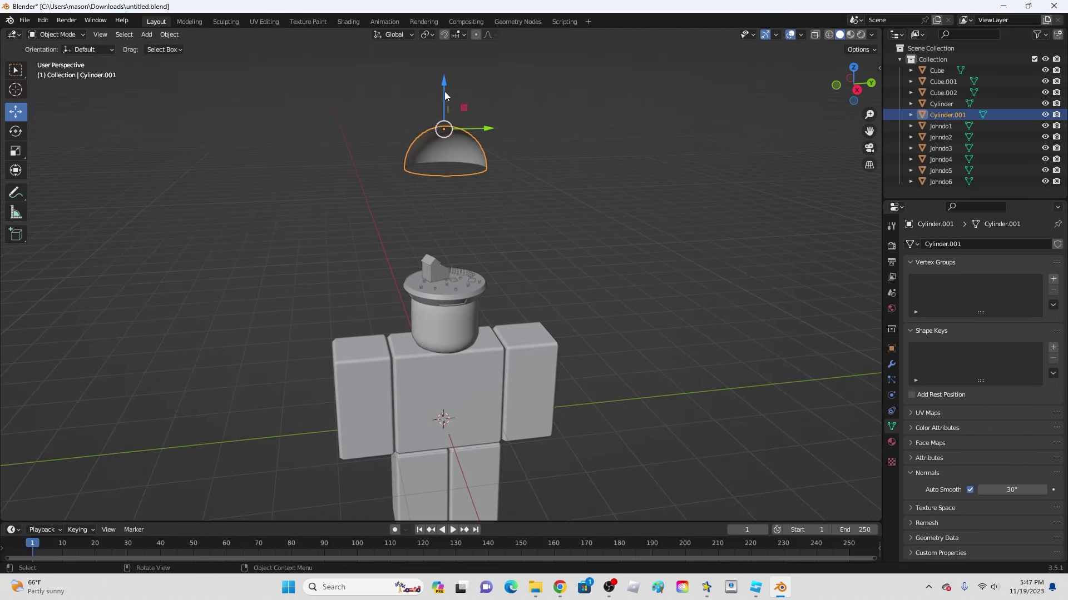
- Lower the glass dome onto the hat base and view the model in Material Preview
left_click_drag(445, 95, 489, 217)
left_click(500, 194)
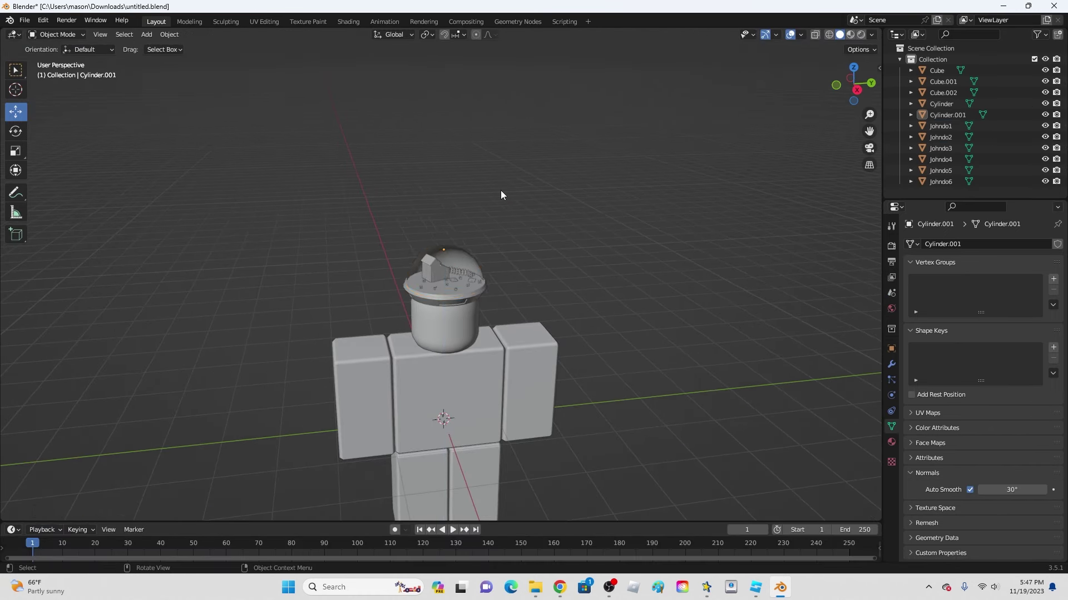
scroll(551, 233, "up", 4)
key("z")
left_click(551, 286)
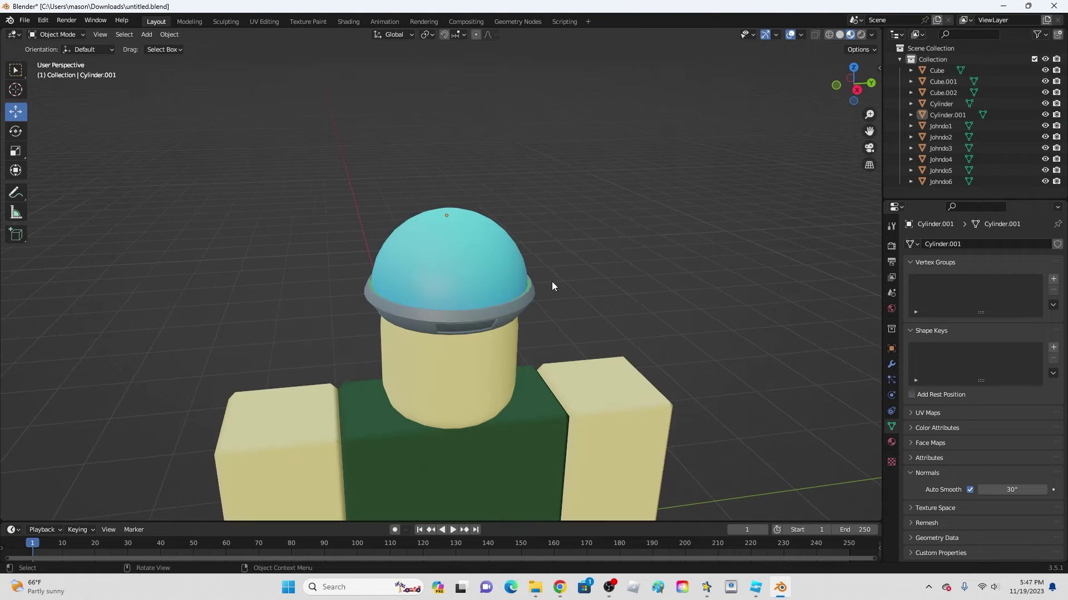
middle_click_drag(548, 274, 574, 269)
- Switch to Solid shading with the viewport colour set to Texture
key("z")
left_click(492, 263)
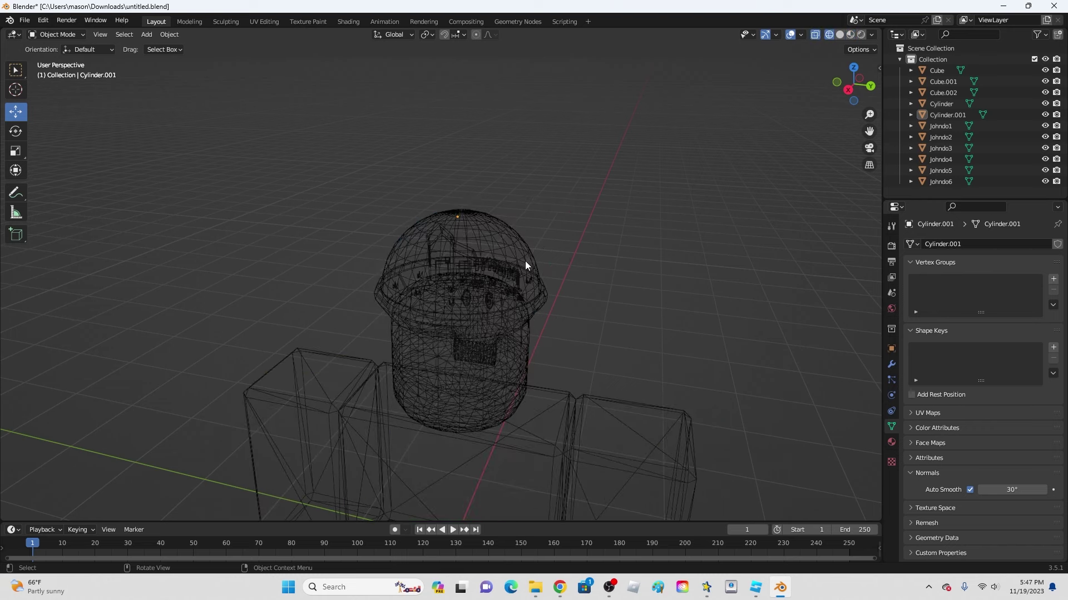
key("z")
left_click(595, 264)
left_click(871, 35)
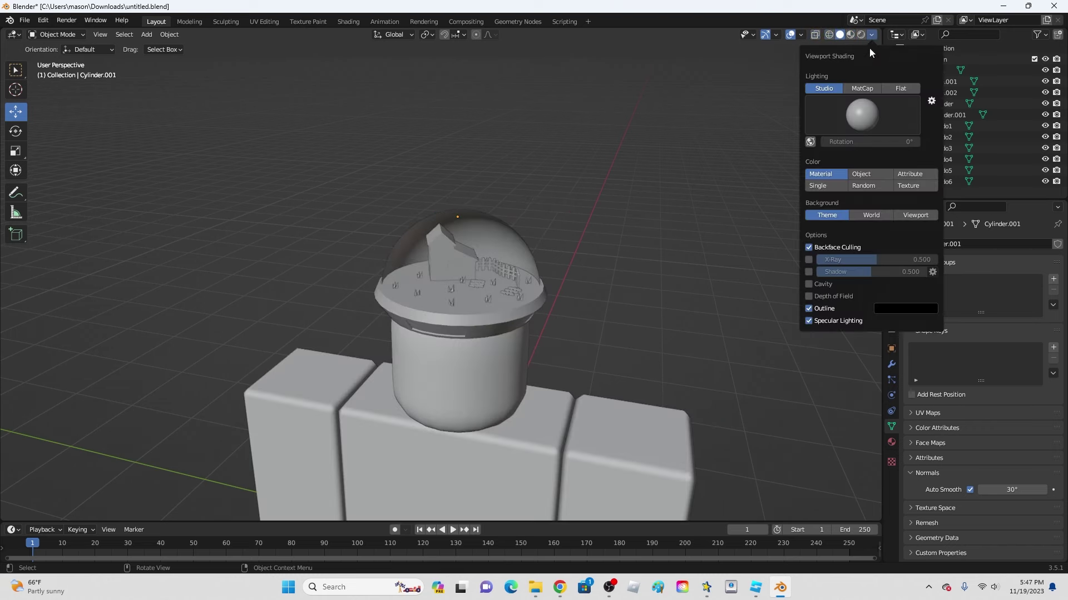
left_click(918, 187)
mouse_move(622, 202)
middle_mouse_down()
mouse_move(644, 242)
mouse_move(569, 288)
middle_mouse_up()
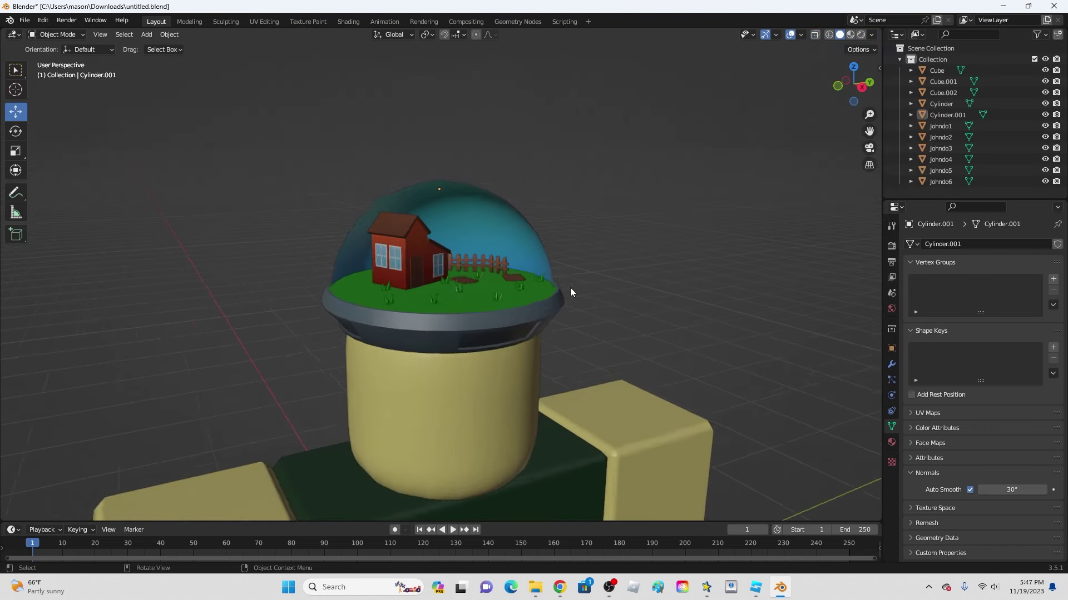
scroll(584, 293, "up", 2)
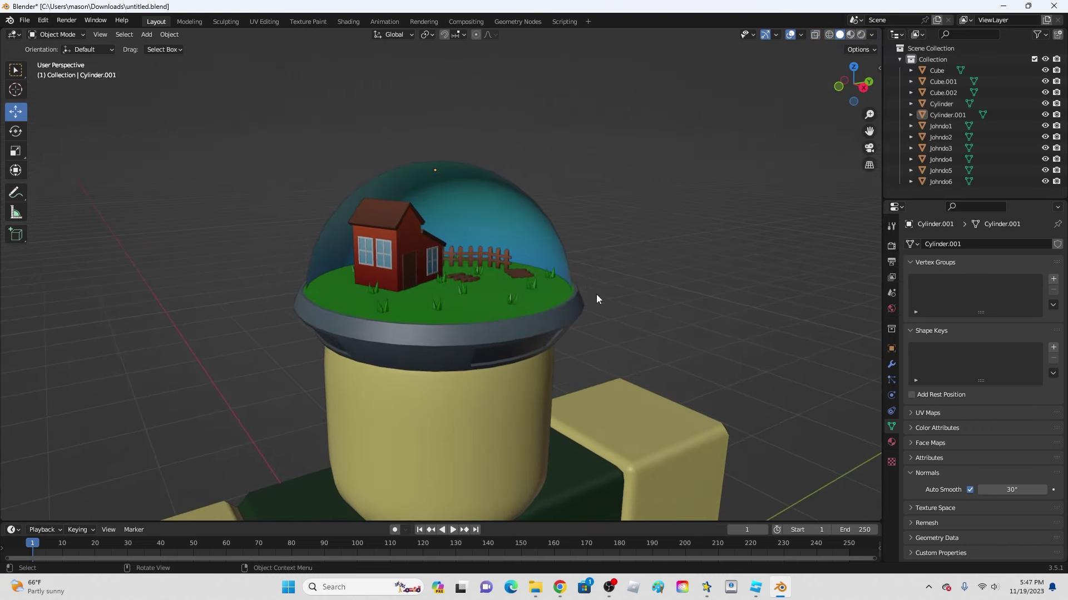
- Select the glass dome, clear the selection, then select the hat's base ring
left_click(495, 215)
scroll(626, 238, "up", 4)
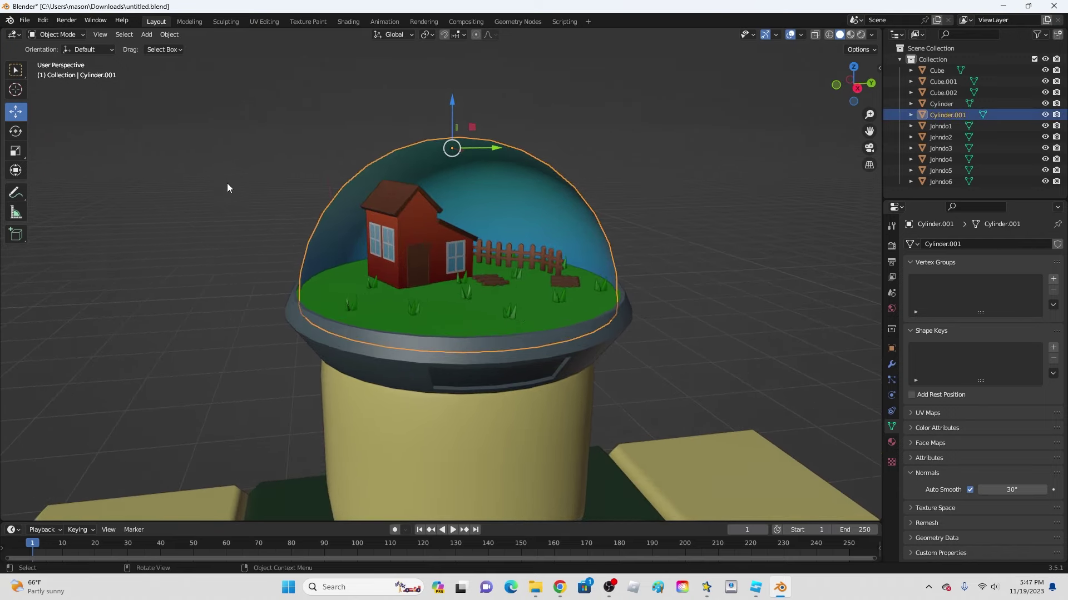
left_click_drag(196, 148, 512, 276)
left_click(388, 338)
scroll(556, 289, "down", 5)
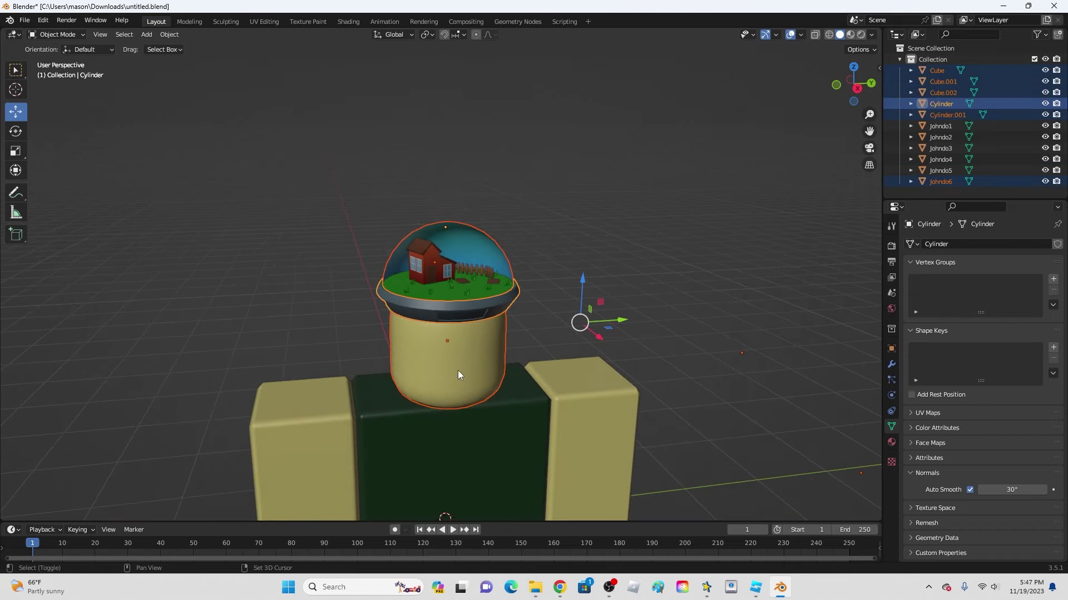
- Join the selected hat parts into one object with the dome as the active object
left_click(458, 370, "shift")
left_click(462, 369, "shift")
scroll(565, 249, "up", 3)
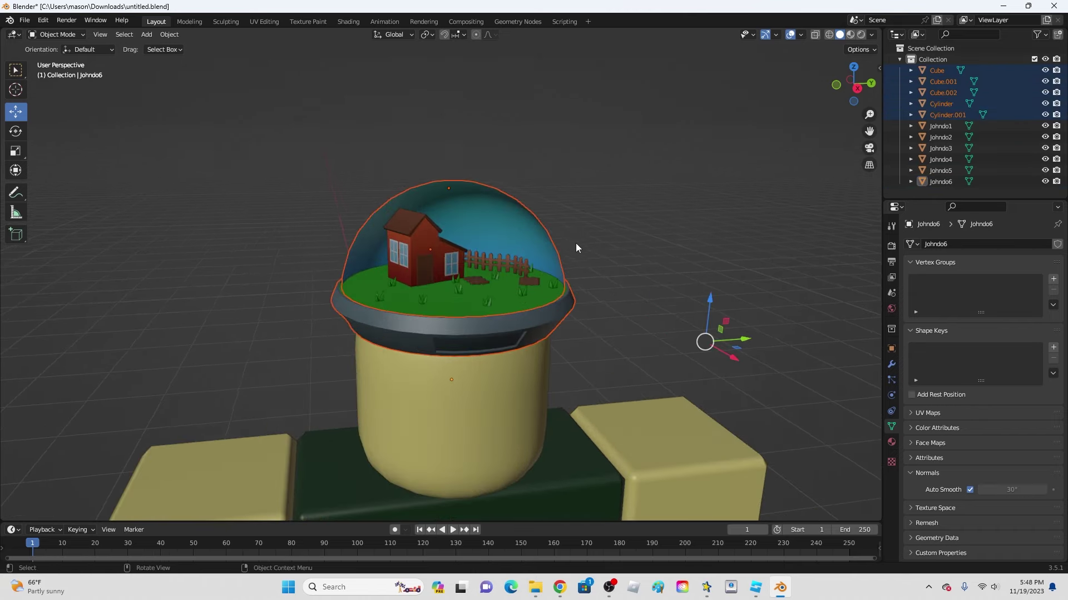
scroll(606, 255, "down", 6)
scroll(608, 258, "up", 4)
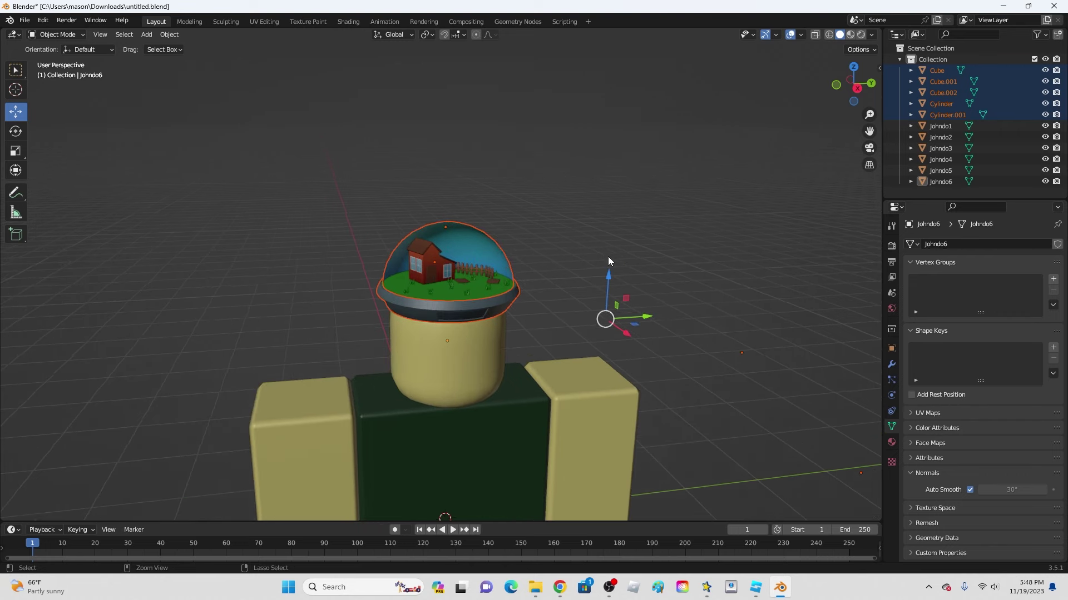
key("ctrl+j")
scroll(556, 291, "up", 2)
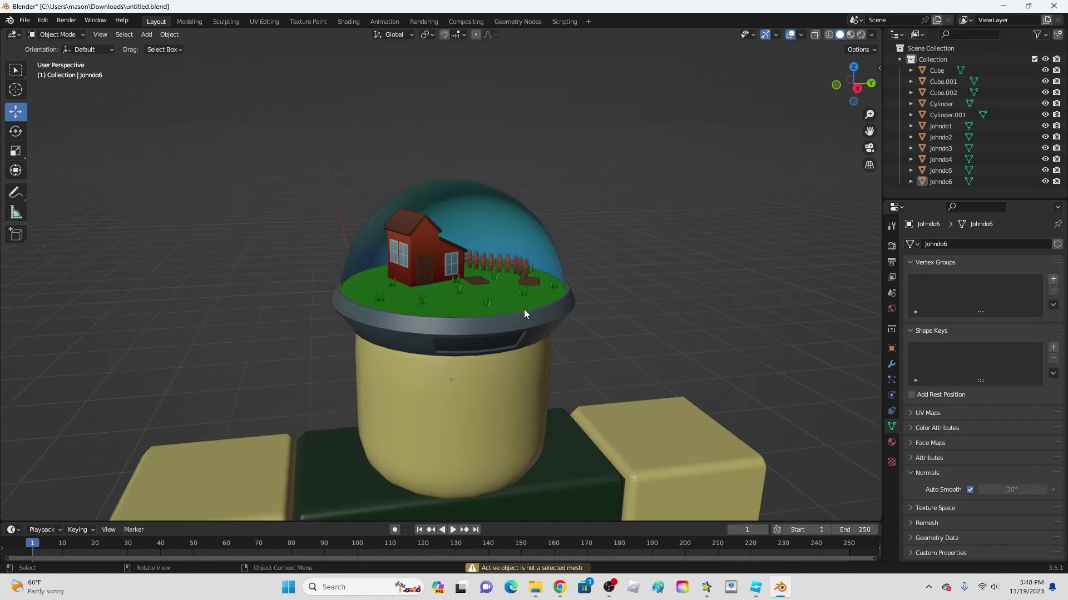
left_click(523, 309, "shift")
key("ctrl+j")
- Check the joined globe by starting a vertical move, then cancel it
left_click(438, 245)
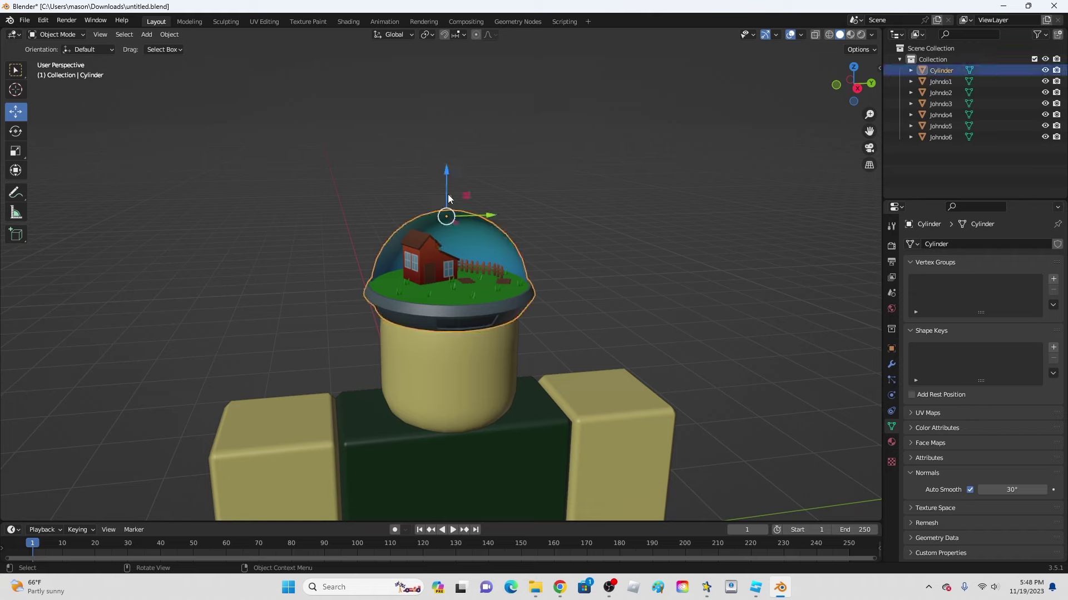
key("g")
key("z")
key("Escape")
left_click(632, 223)
middle_click_drag(631, 223, 533, 344)
scroll(519, 354, "down", 3)
scroll(520, 354, "up", 5)
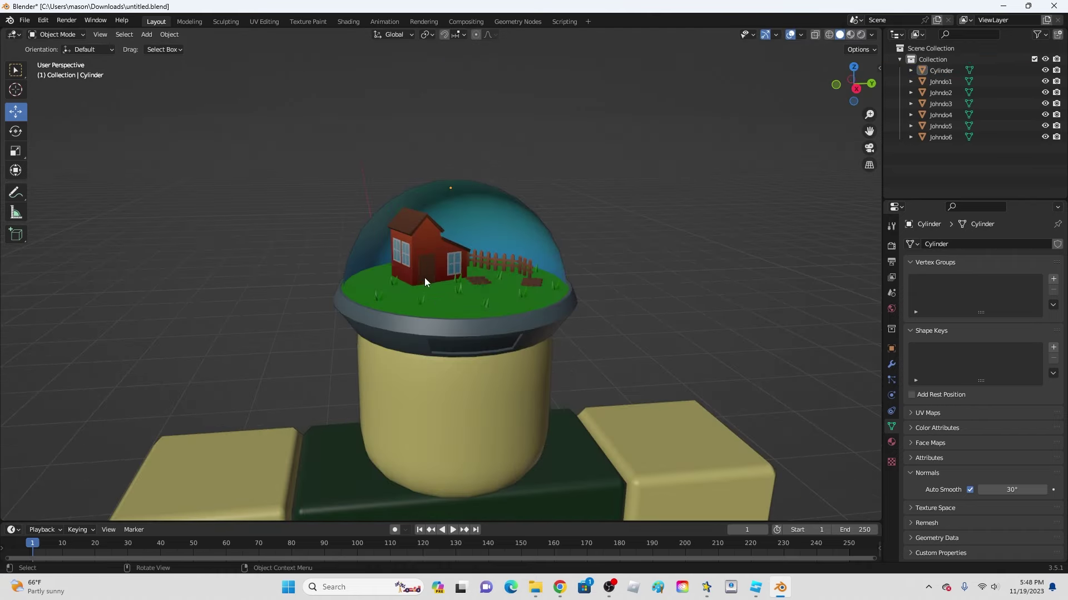
- Export the selected globe as world hat.fbx with only Selected Objects included
left_click(422, 241)
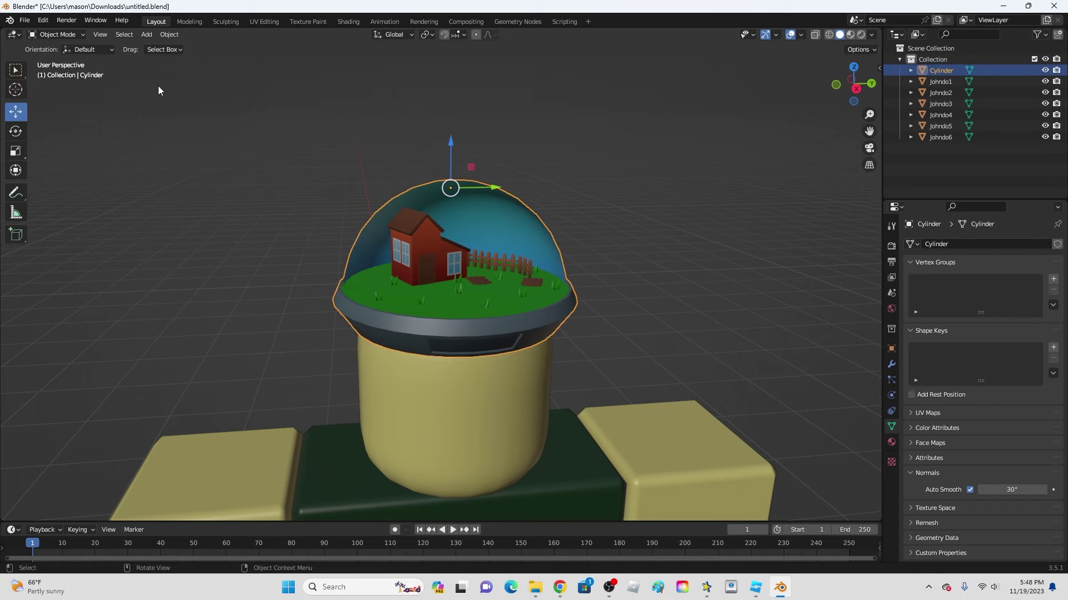
left_click(25, 20)
mouse_move(39, 183)
left_click(171, 277)
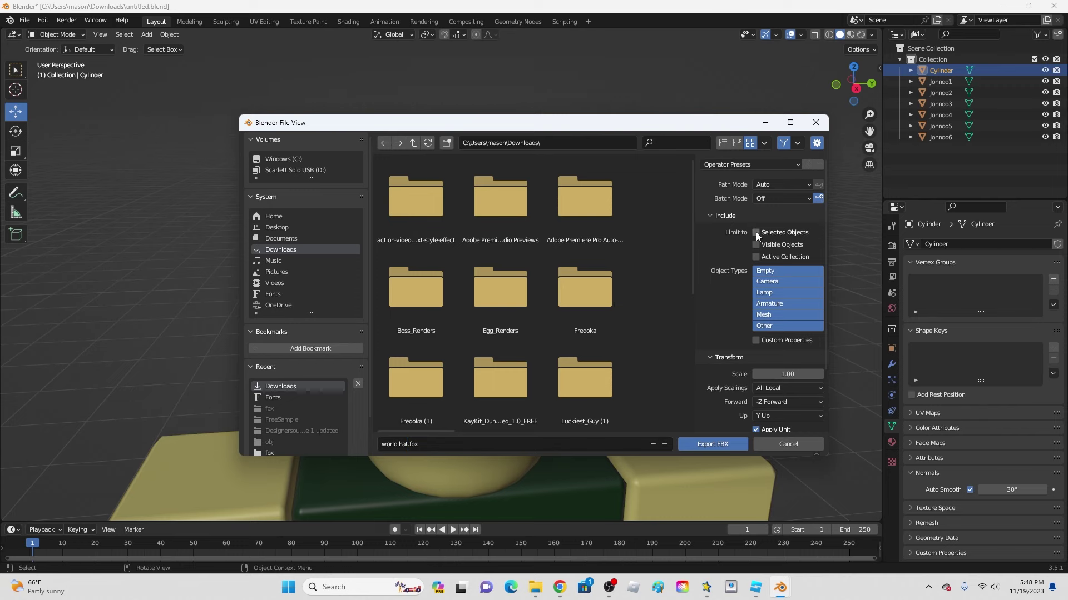
left_click(756, 232)
left_click(726, 445)
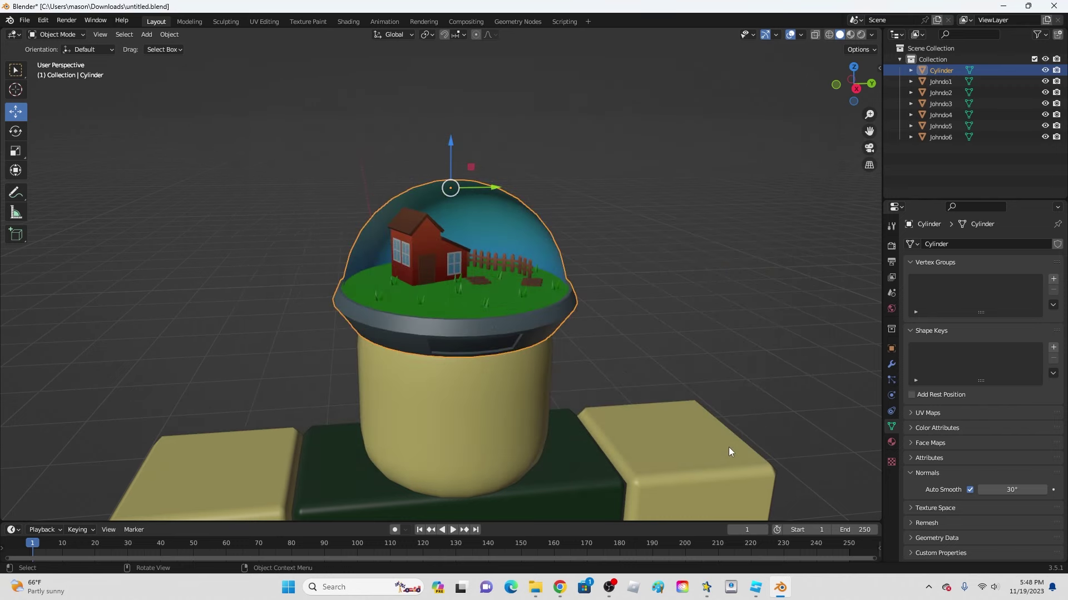
left_click(757, 588)
- Insert a MeshPart into Workspace and select it
scroll(651, 364, "down", 6)
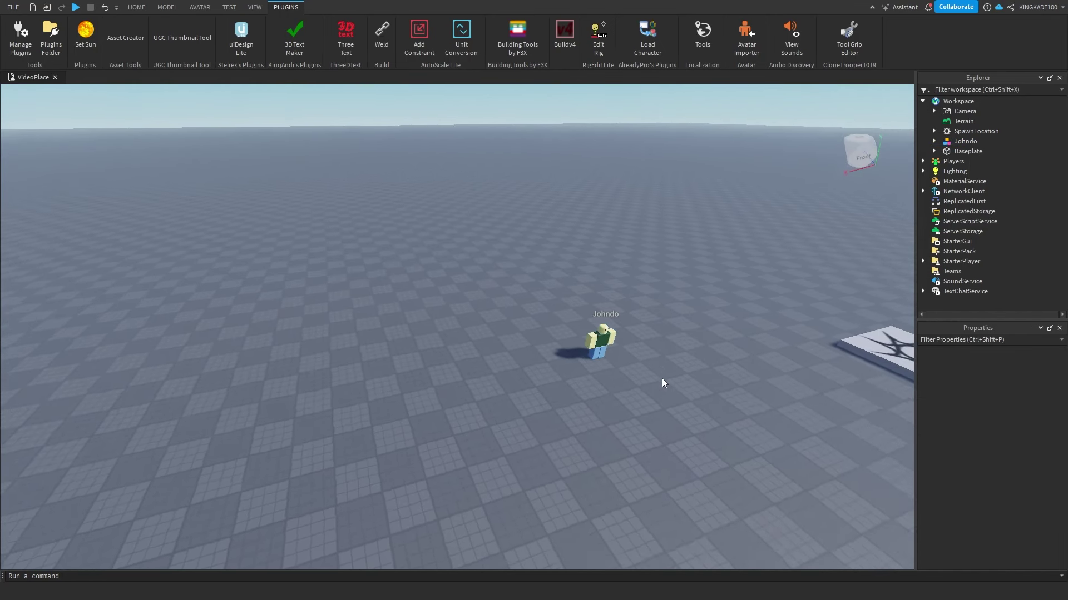
left_click(983, 101)
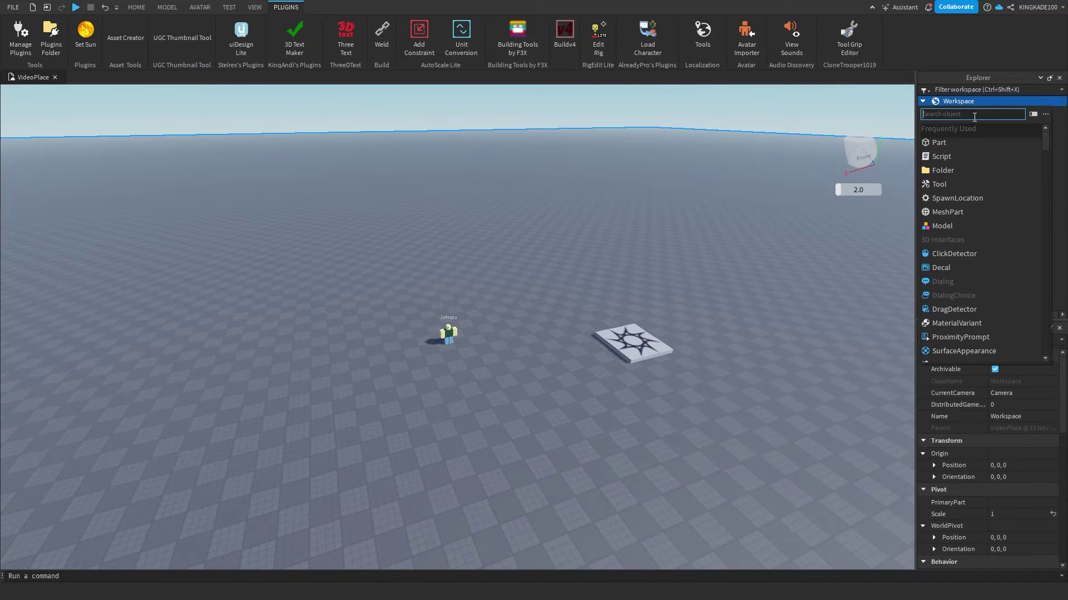
type("mesh")
key("Escape")
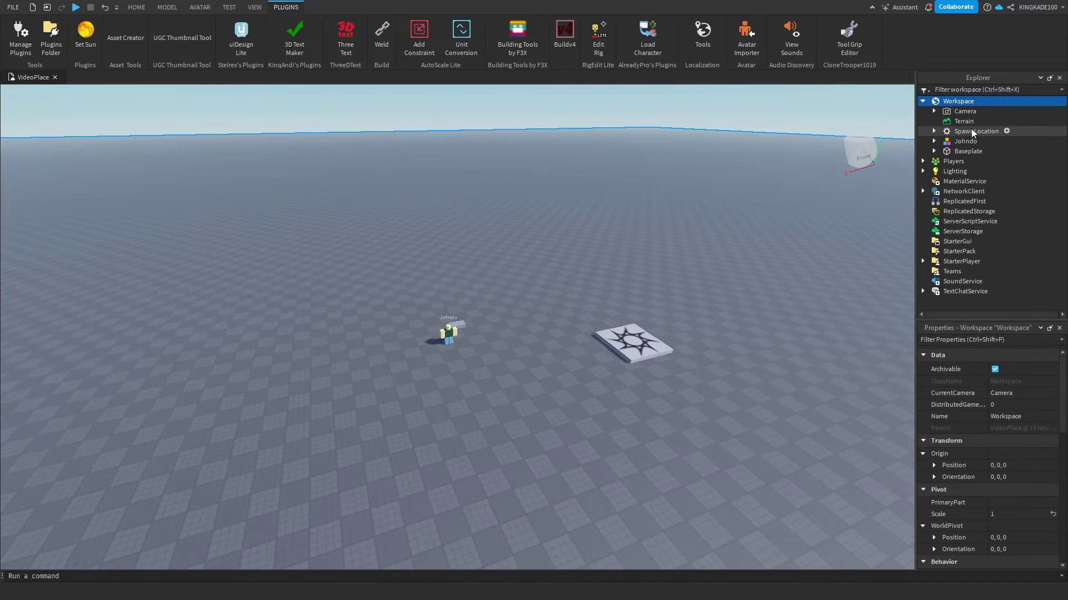
scroll(558, 312, "up", 8)
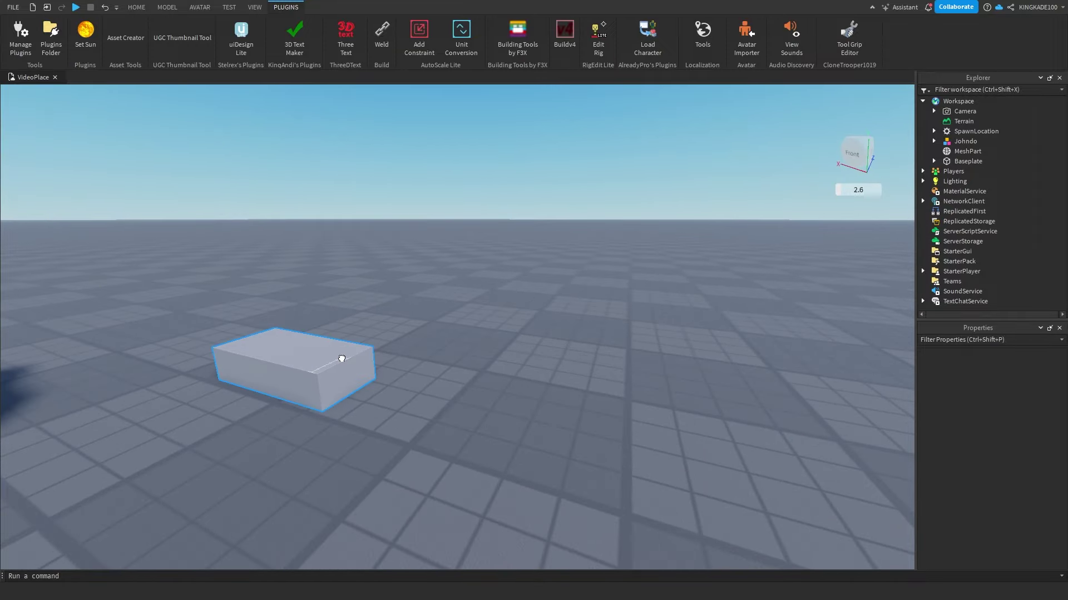
left_click(342, 359)
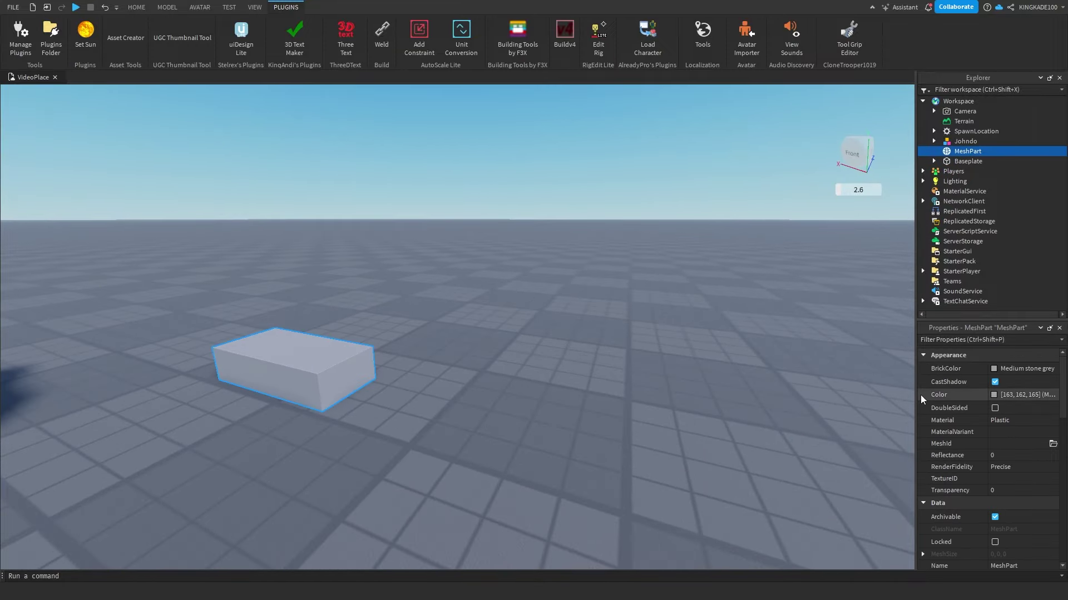
- Load world hat.fbx as the MeshPart's MeshId, accept resizing, and untick CastShadow
left_click(1051, 445)
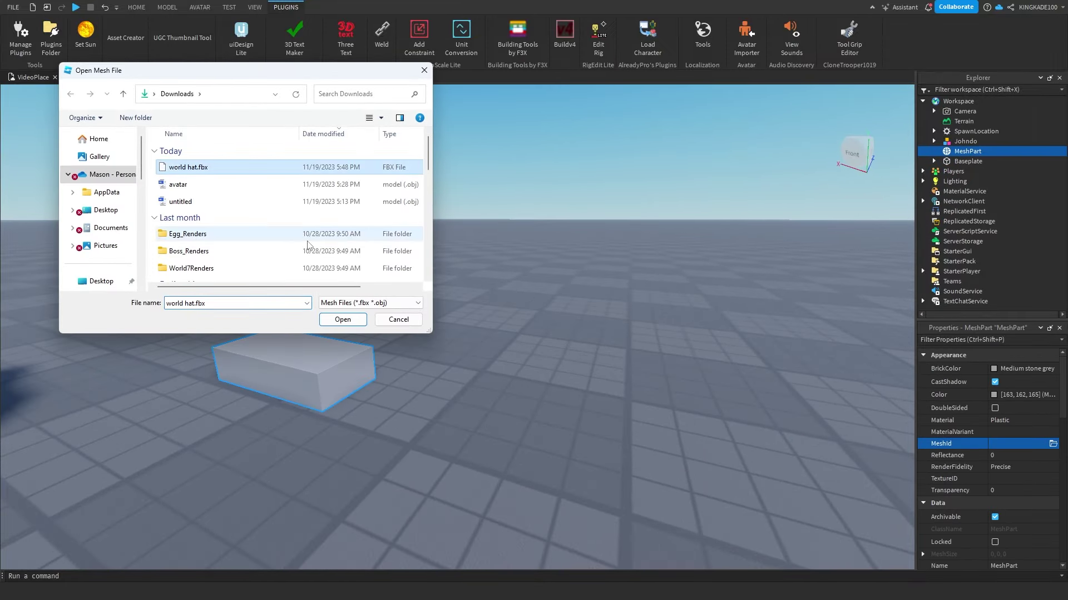
left_click(343, 319)
left_click(510, 300)
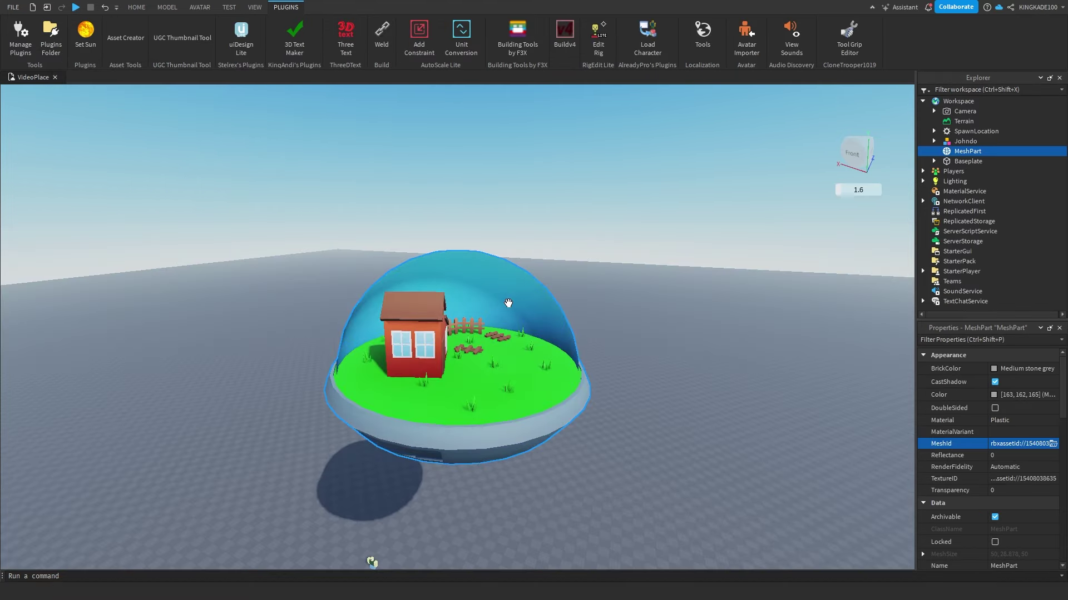
right_click_drag(508, 303, 646, 427)
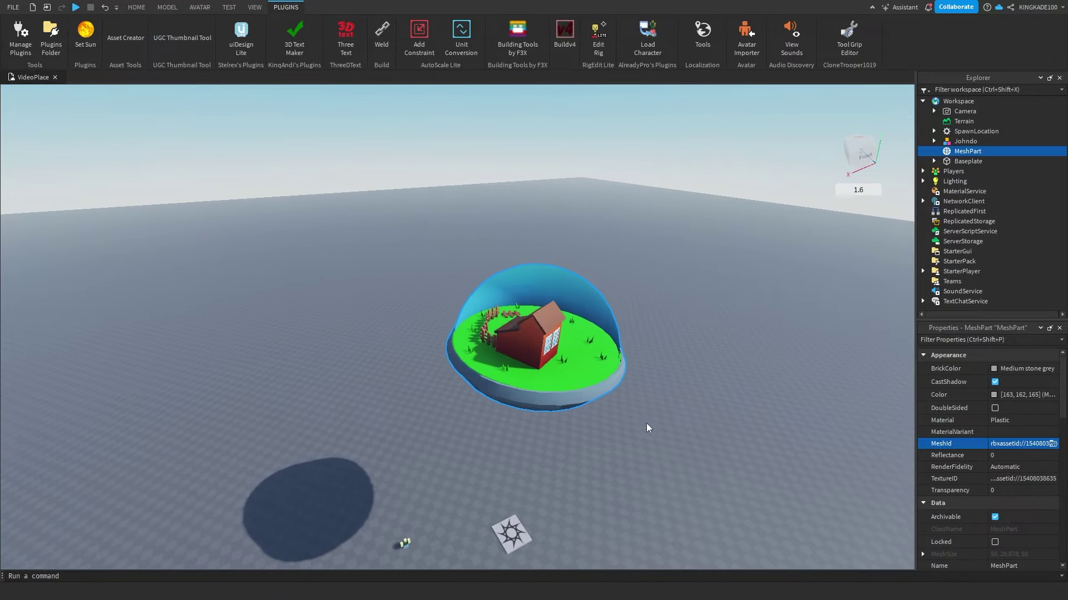
scroll(778, 412, "down", 5)
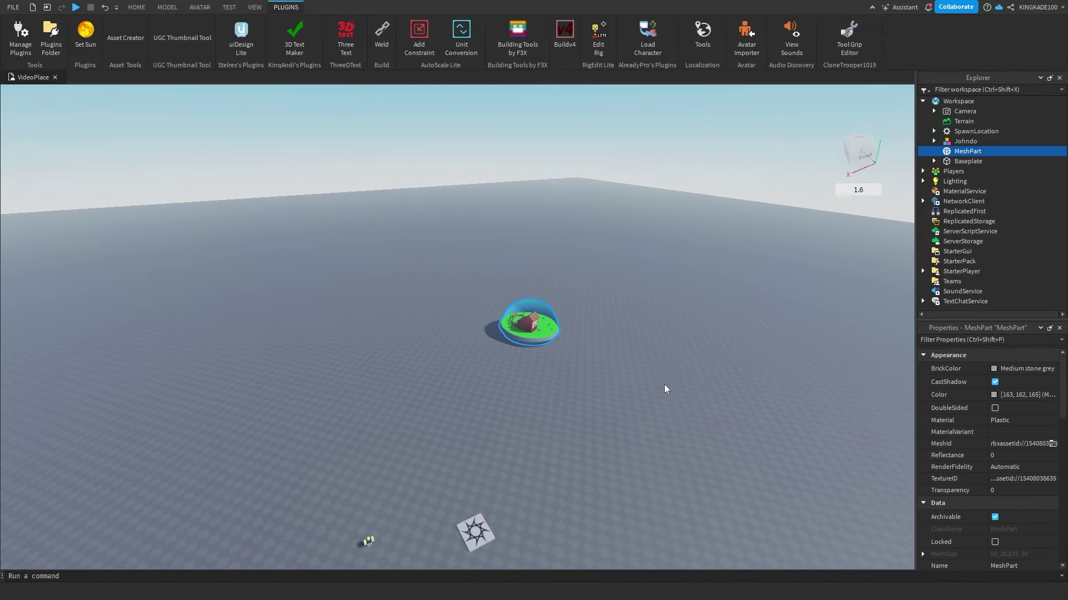
left_click(995, 382)
- Shrink the dome MeshPart with the Scale tool
left_click(136, 7)
left_click(127, 33)
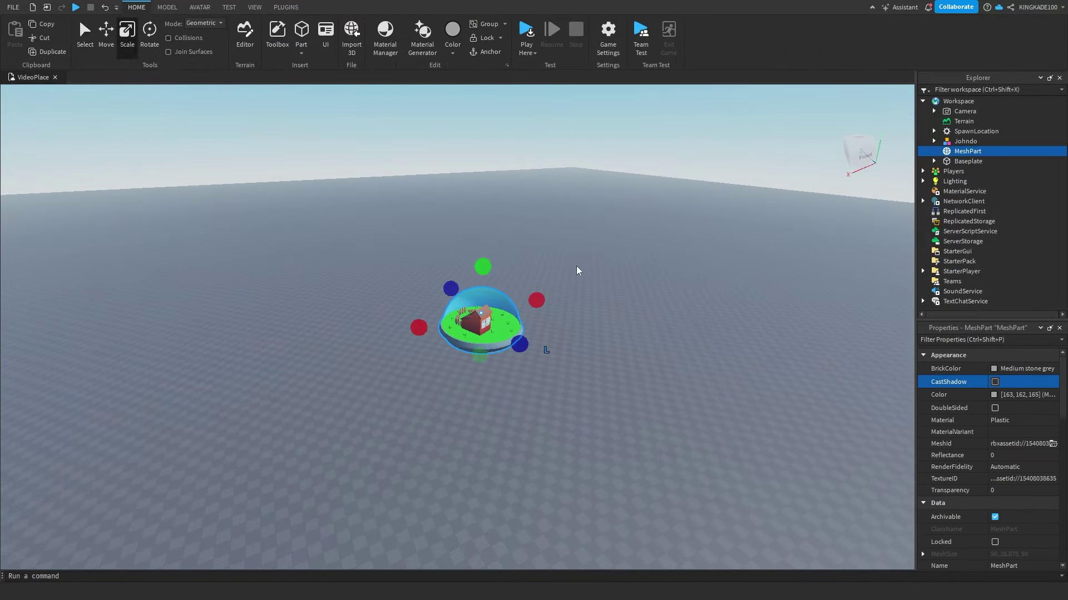
right_click_drag(484, 265, 636, 424)
left_click_drag(644, 443, 475, 409)
left_click_drag(425, 382, 392, 192)
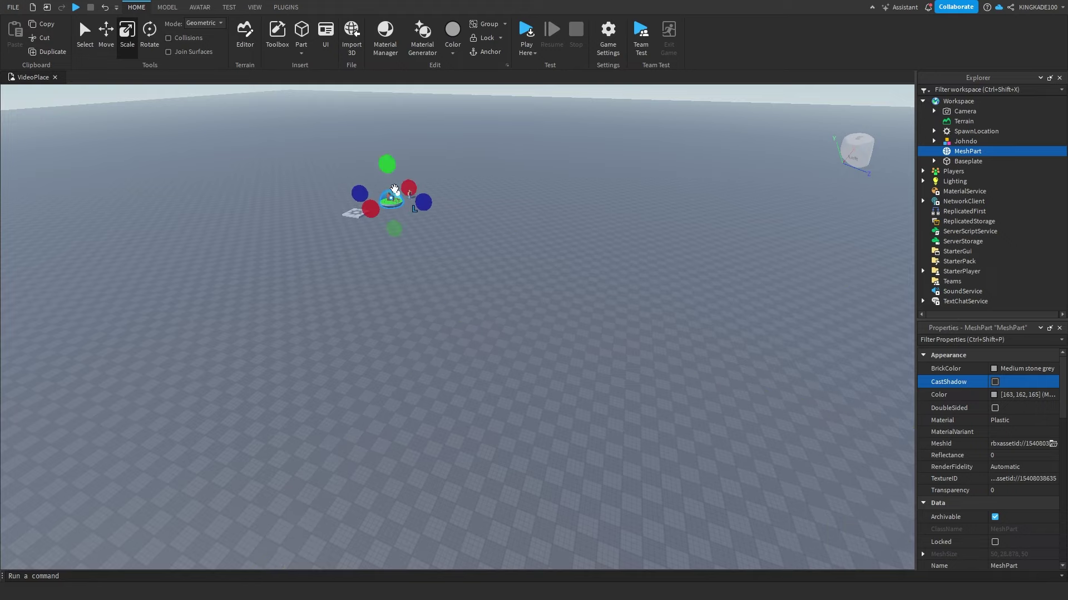
- Launch the Asset Creator plugin from the Plugins tab
scroll(386, 183, "up", 10)
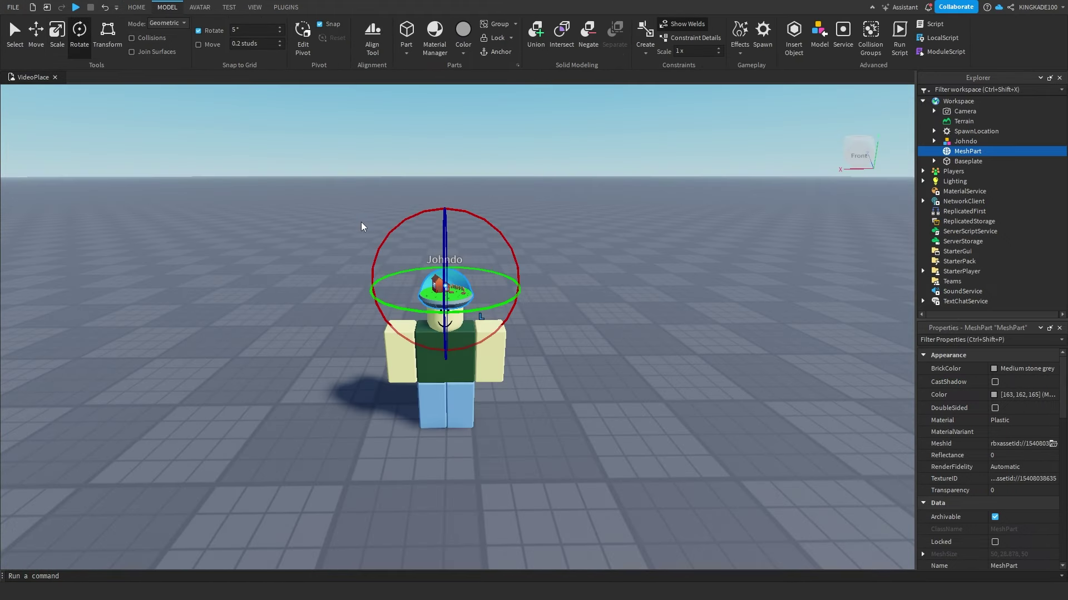
left_click(284, 7)
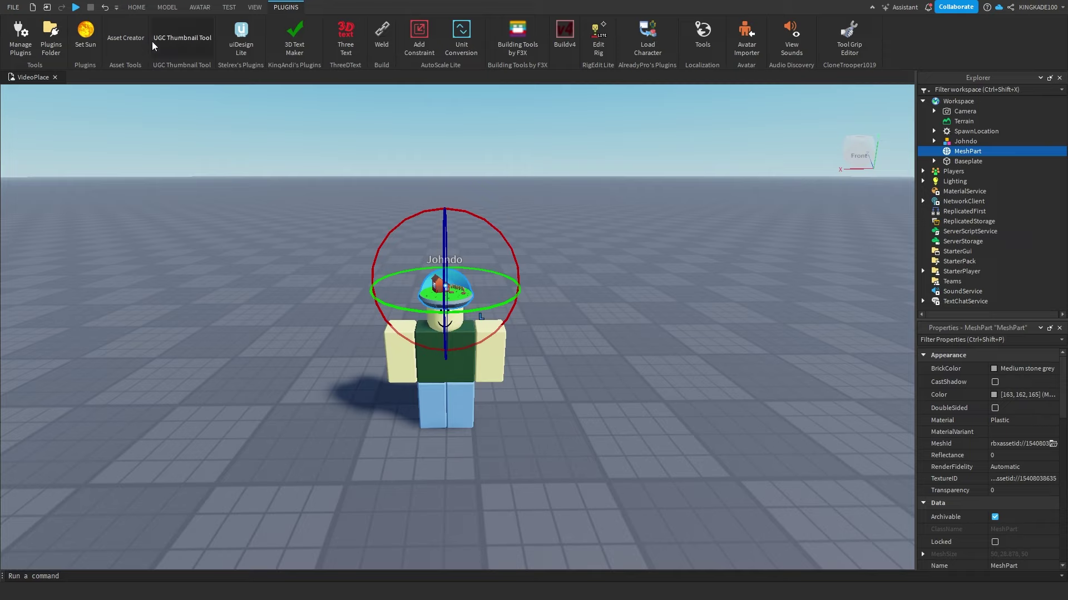
left_click(122, 39)
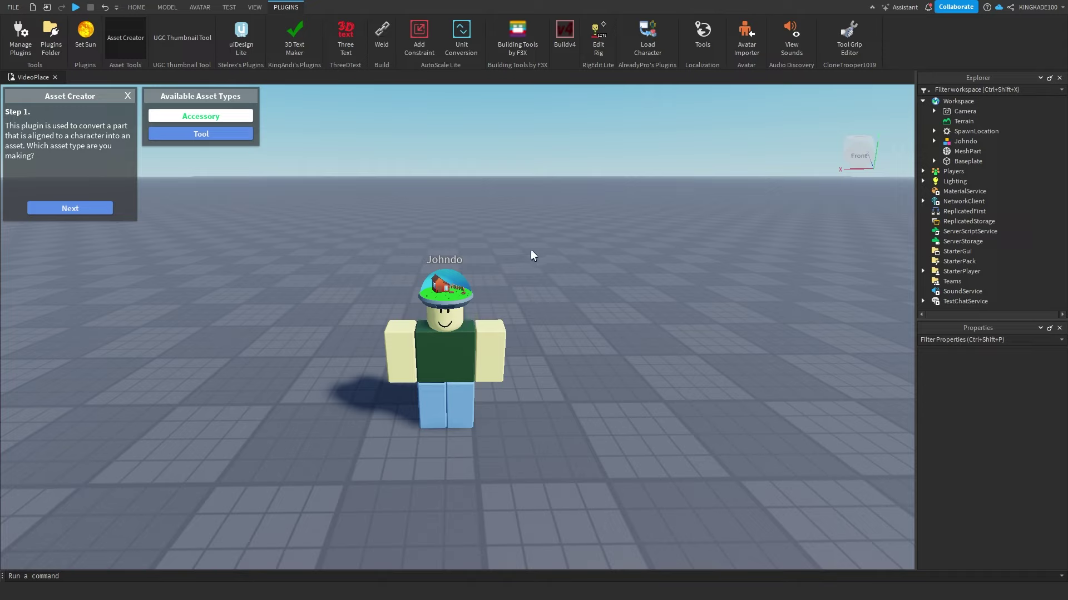
- Run Asset Creator on the MeshPart, picking the dummy rig, Hat attachment and Classic type
left_click(962, 152)
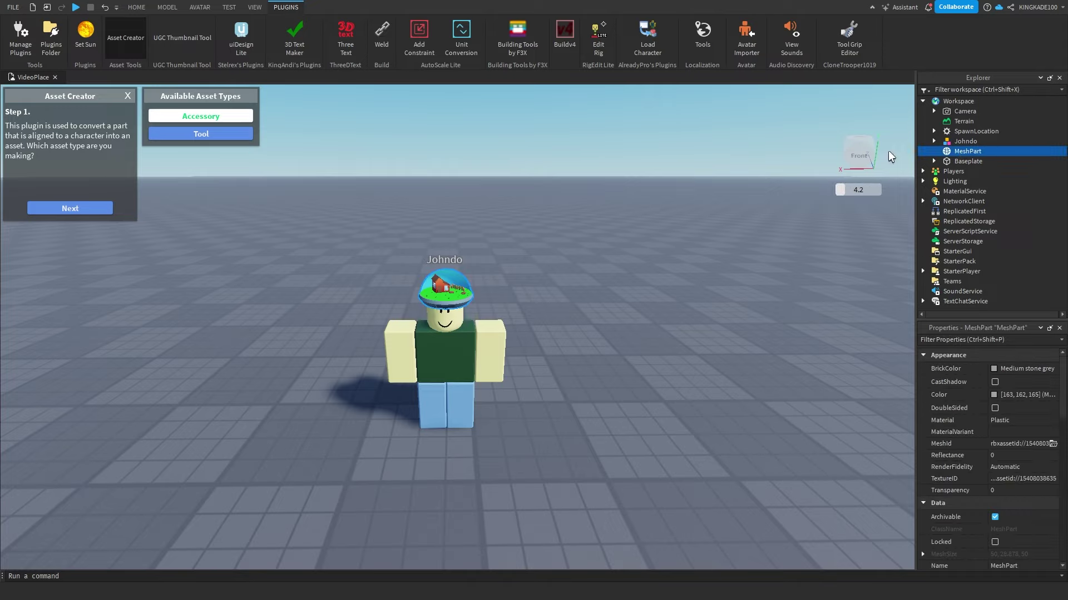
left_click(93, 211)
left_click(92, 212)
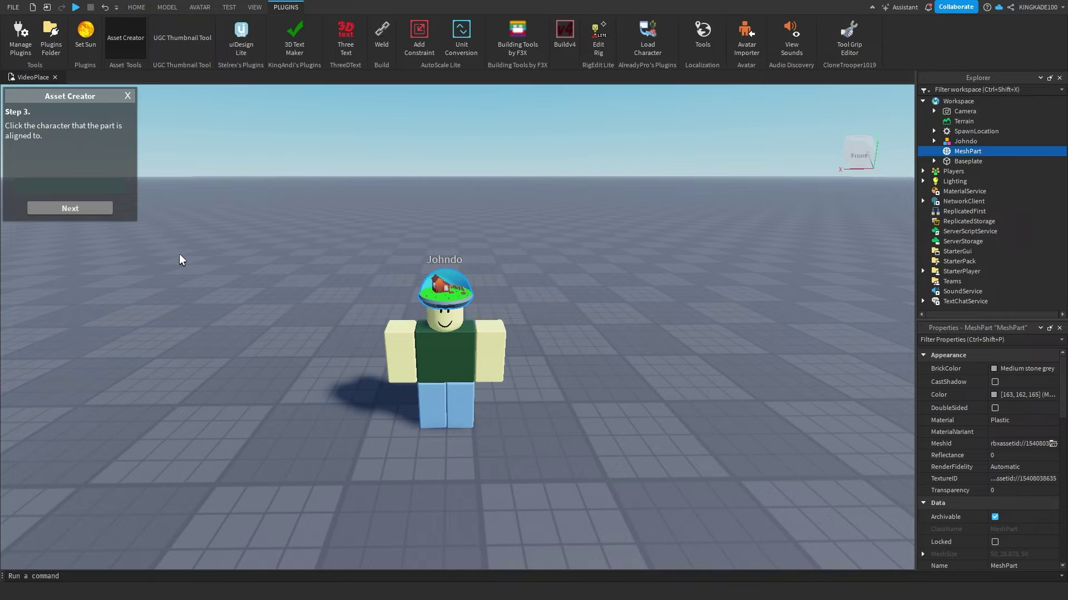
key("f")
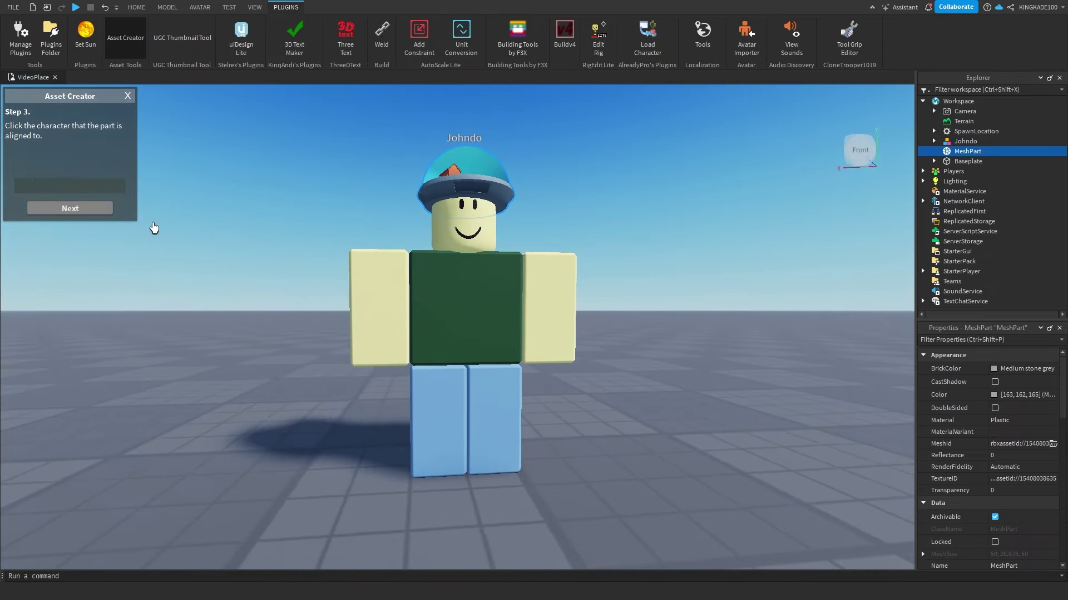
left_click(476, 251)
left_click(87, 209)
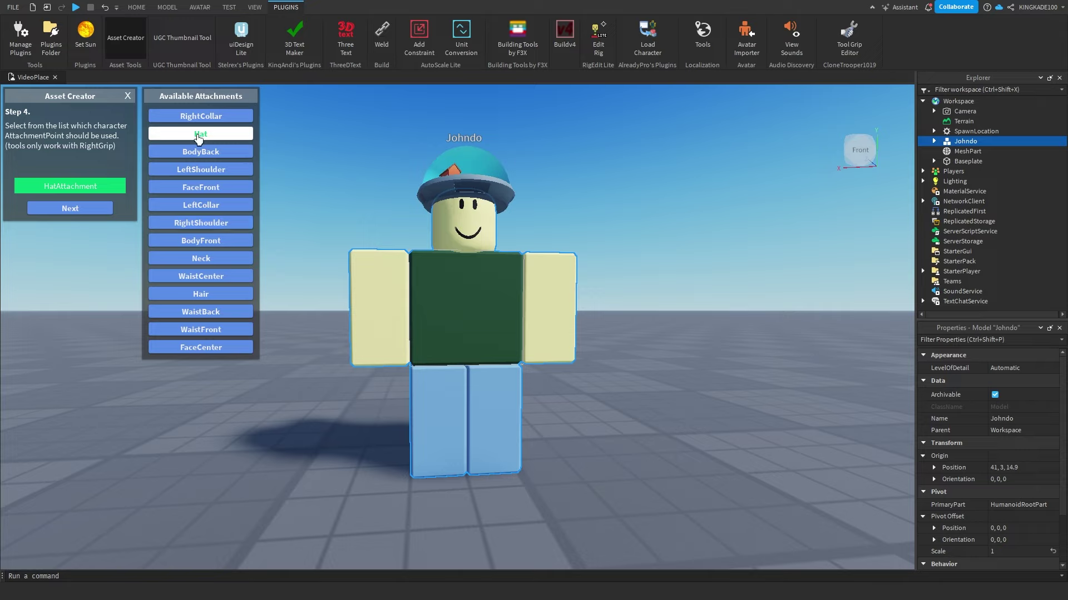
left_click(92, 216)
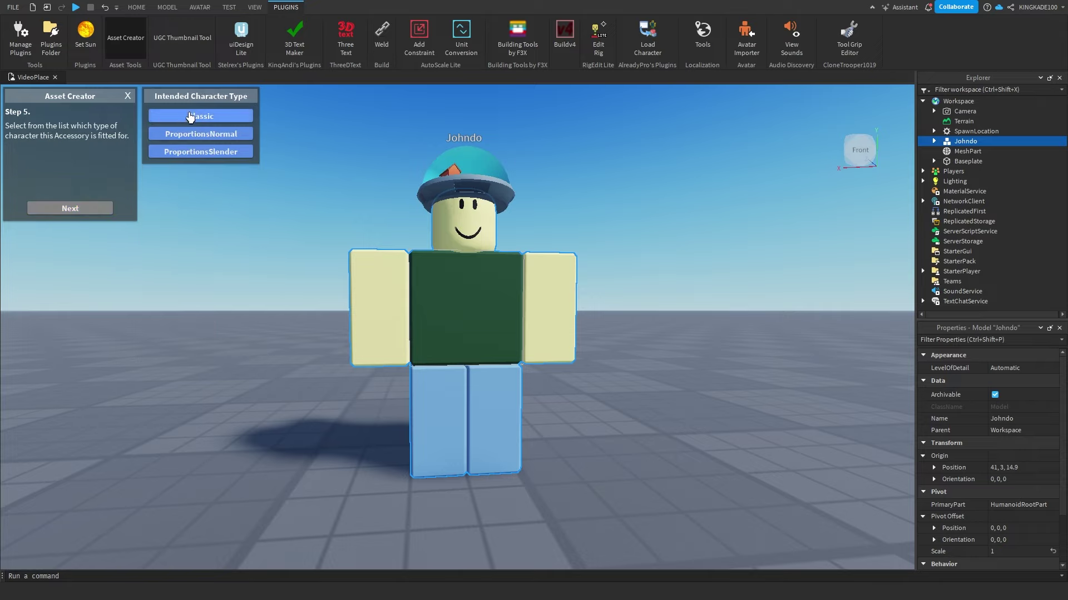
left_click(209, 120)
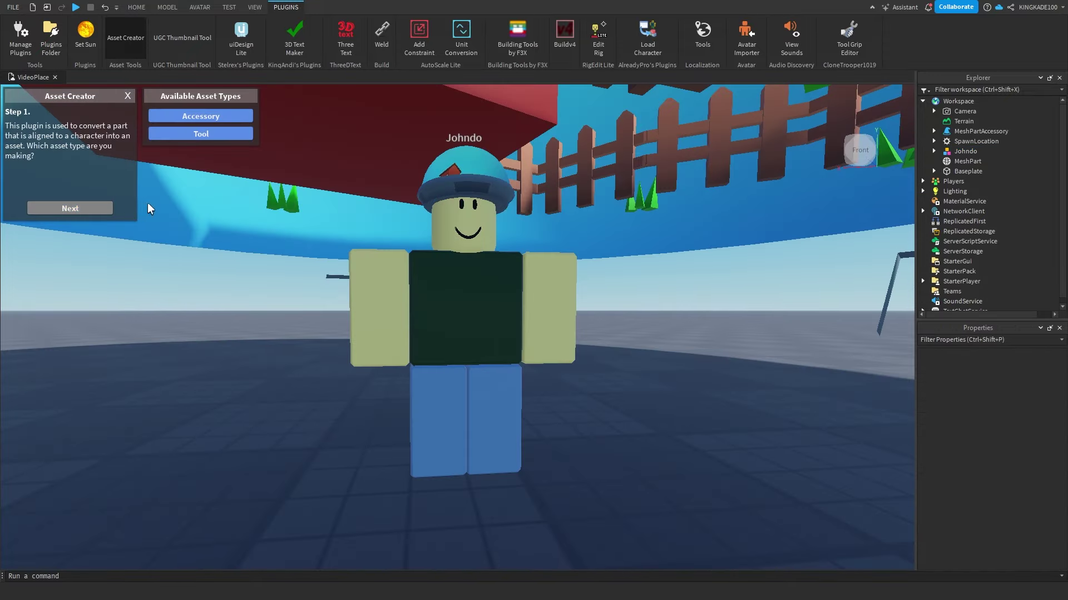
- Close Asset Creator and scale the accessory's Handle down to size 0.044
scroll(299, 227, "down", 10)
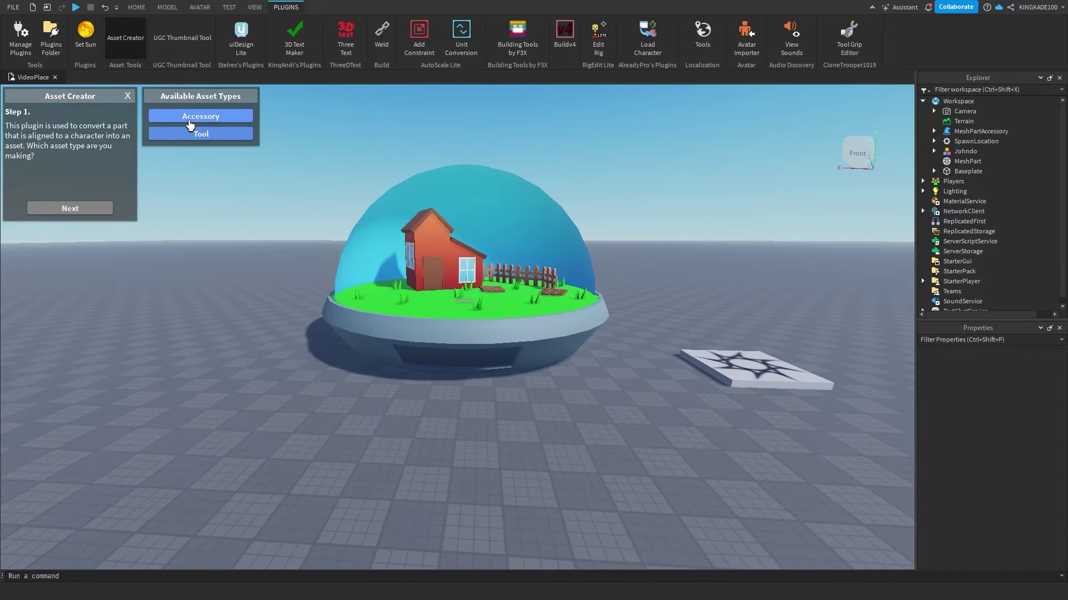
left_click(127, 98)
scroll(483, 292, "down", 5)
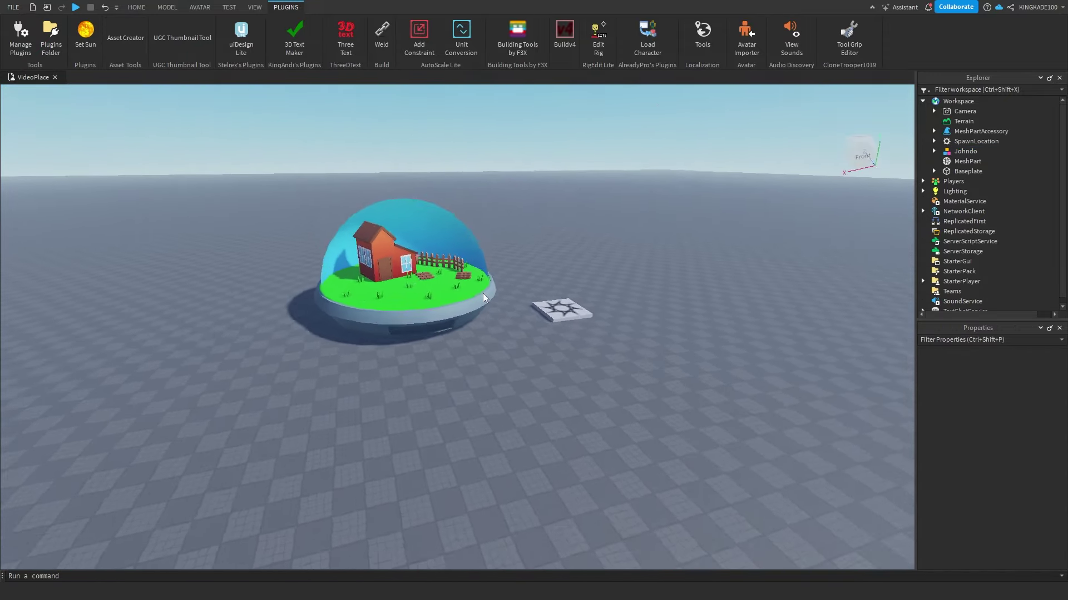
scroll(568, 369, "up", 8)
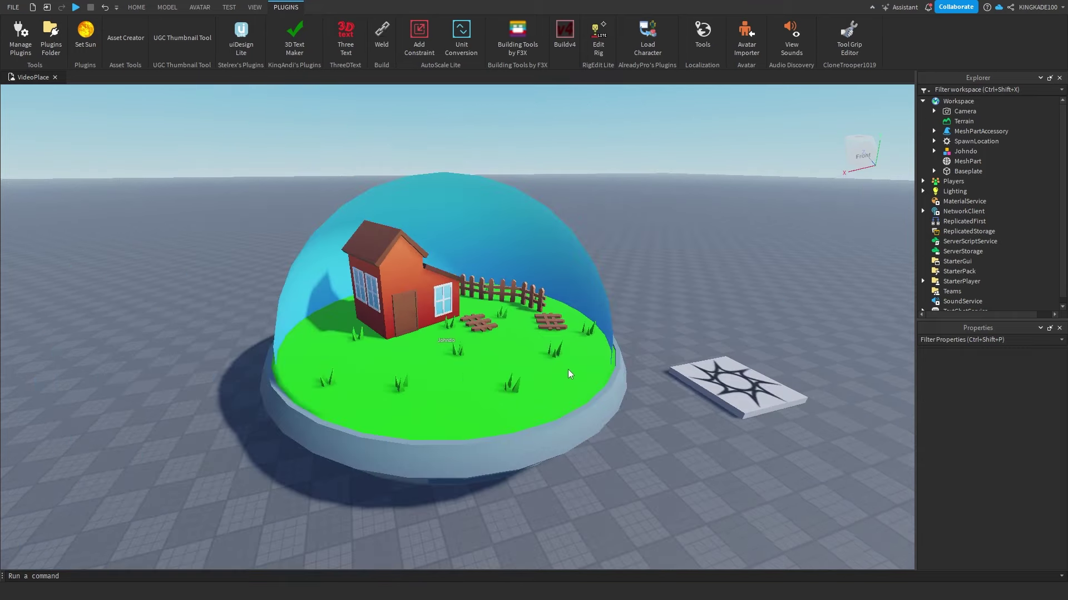
left_click(934, 131)
left_click(961, 142)
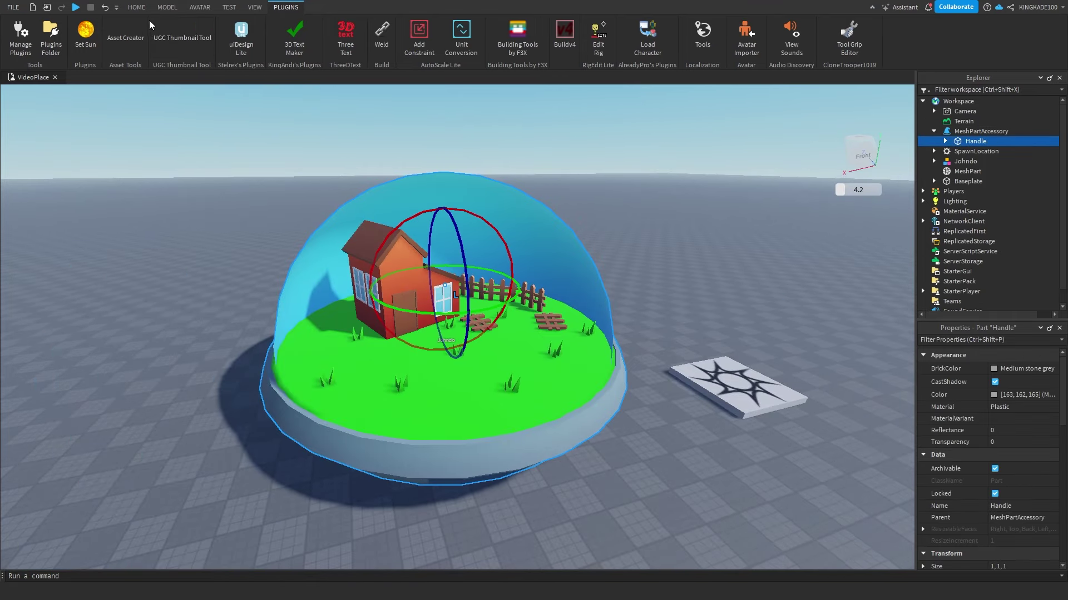
left_click(136, 7)
left_click(126, 35)
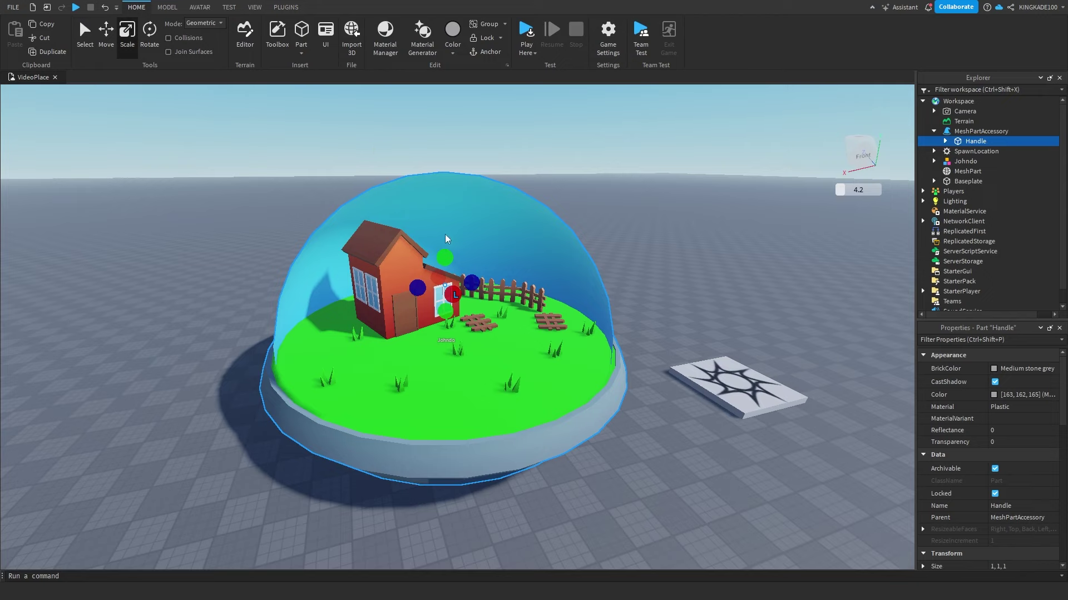
left_click_drag(445, 257, 436, 208)
right_click_drag(436, 207, 436, 207)
- Move the original dome up off the dummy and sideways beside the accessory
scroll(486, 434, "up", 3)
key("ctrl+2")
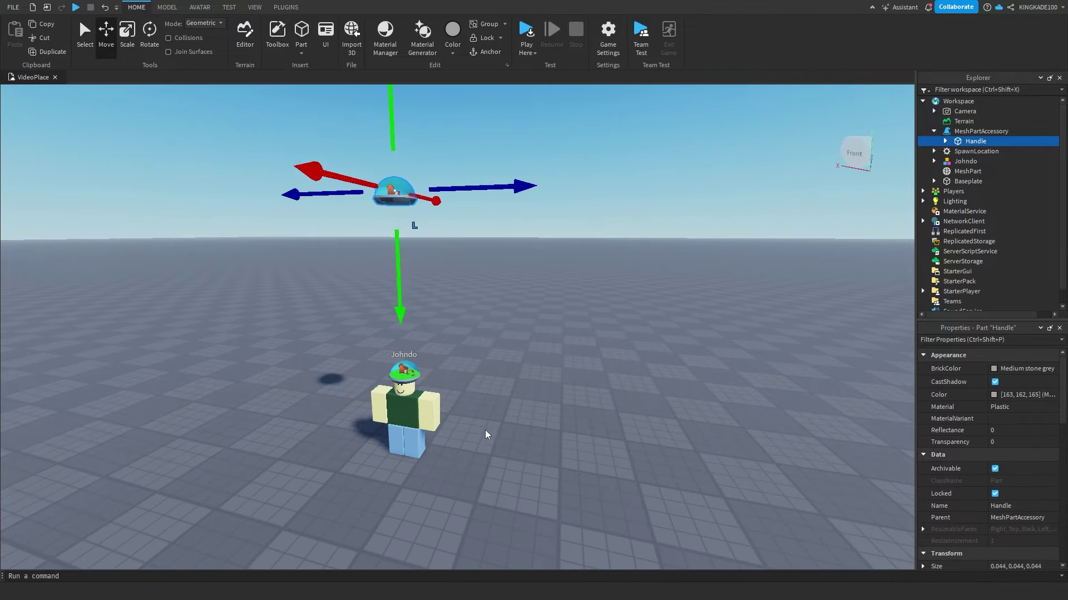
left_click(404, 372)
left_click_drag(405, 333, 392, 149)
left_click_drag(495, 210, 534, 210)
right_click_drag(439, 161, 439, 161)
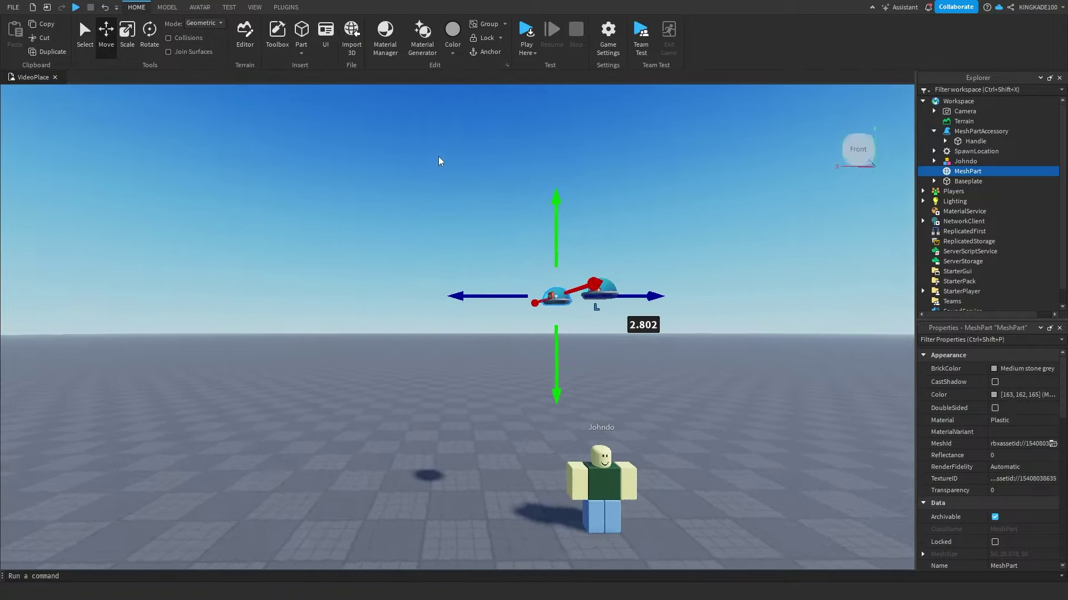
key("f")
scroll(439, 158, "down", 5)
left_click(438, 157)
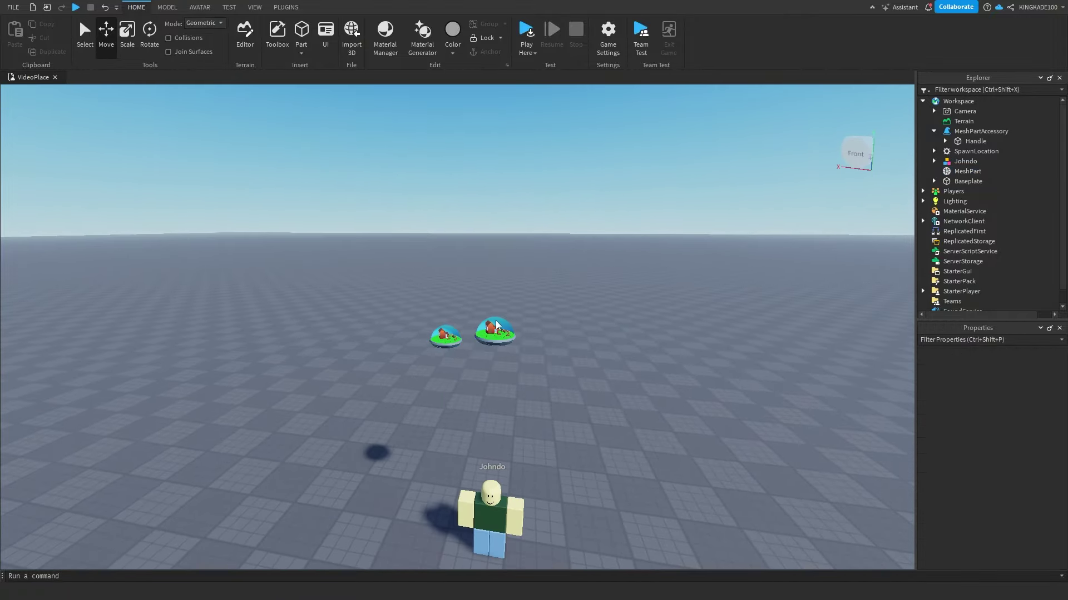
scroll(503, 333, "up", 5)
- Scale the accessory Handle down a little more and start renaming the accessory
left_click(975, 141)
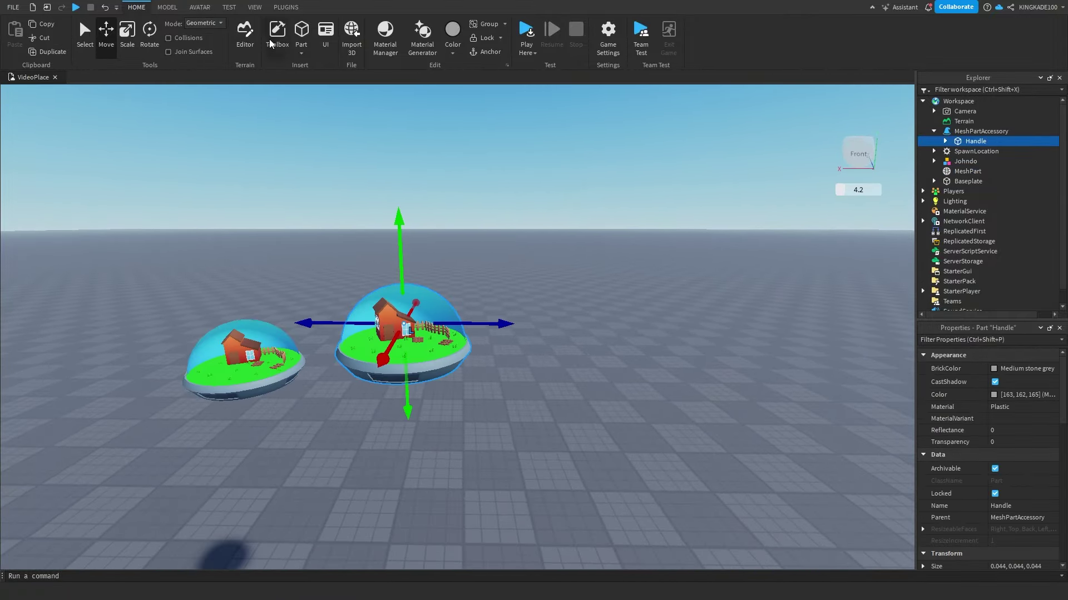
left_click(127, 34)
left_click_drag(503, 324, 433, 324)
scroll(611, 278, "down", 5)
left_click(791, 222)
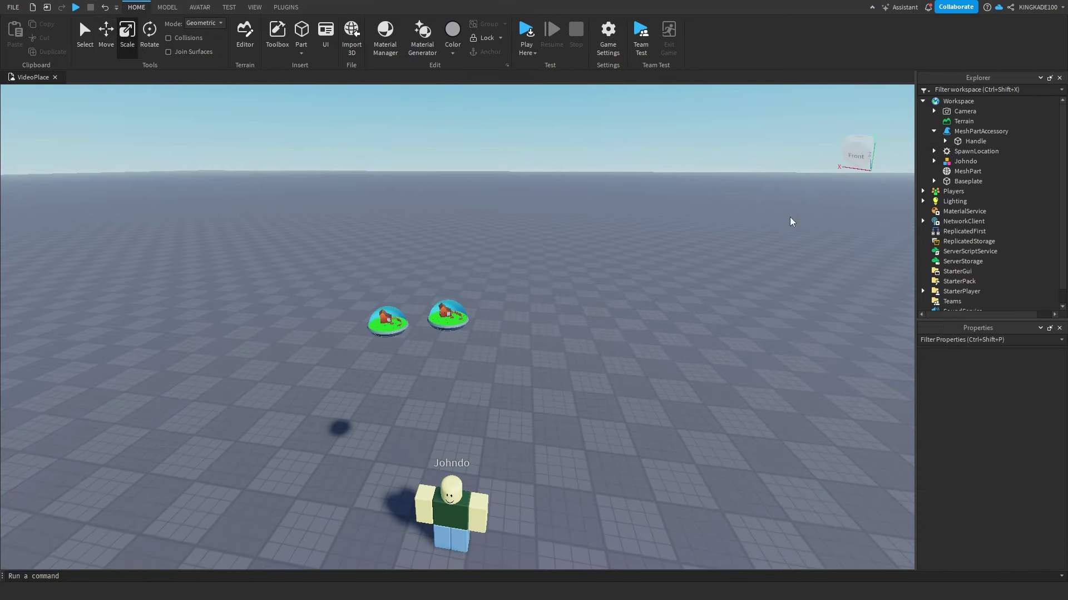
left_click(980, 132)
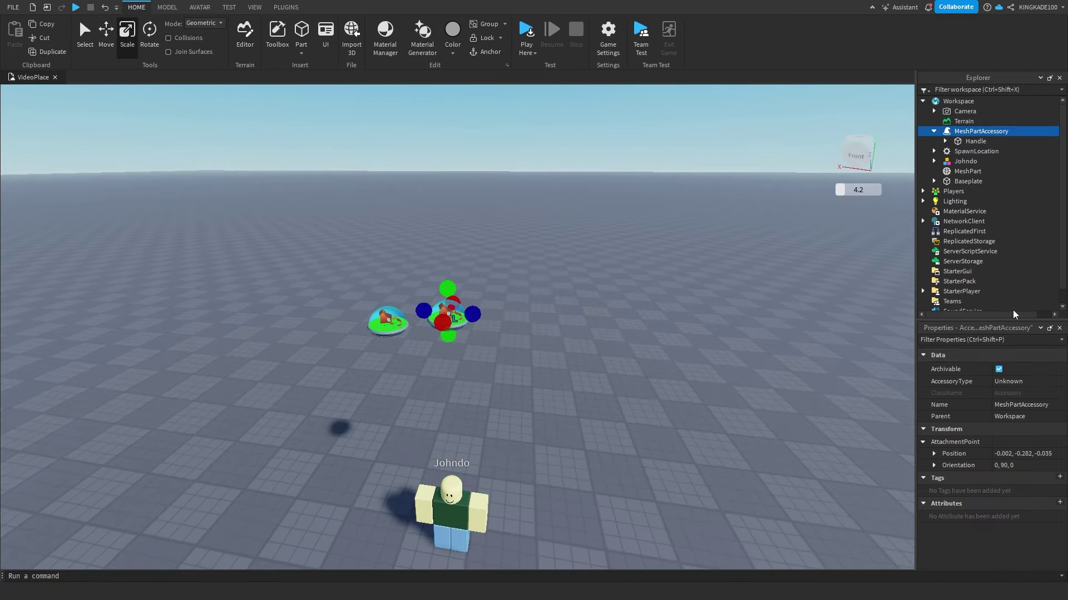
left_click(1027, 406)
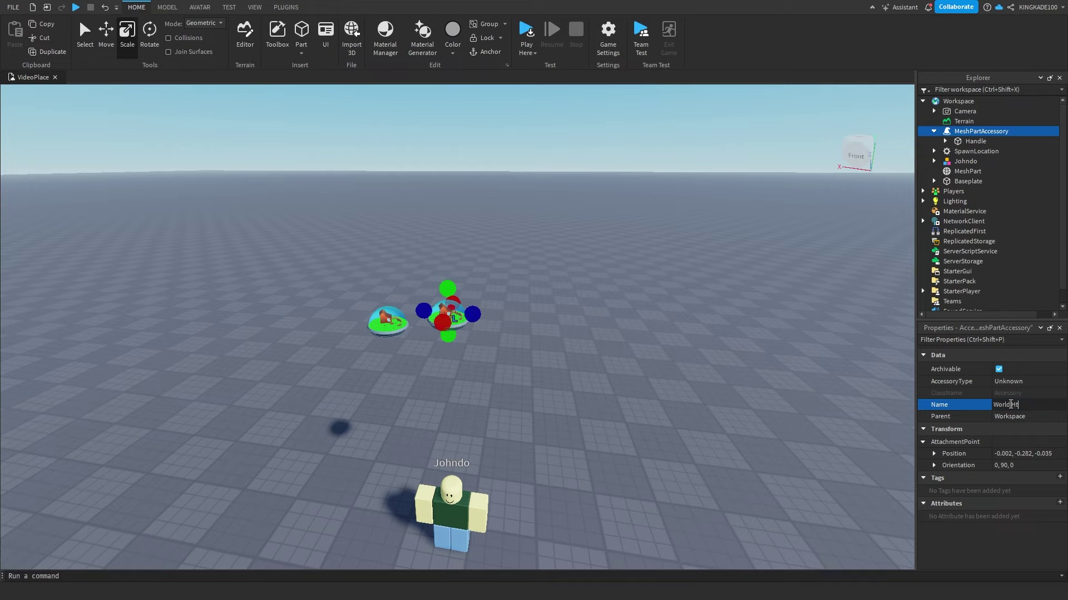
- Commit the name World Hat and expand the accessory's Handle to show its parts
left_click(660, 284)
scroll(660, 285, "up", 5)
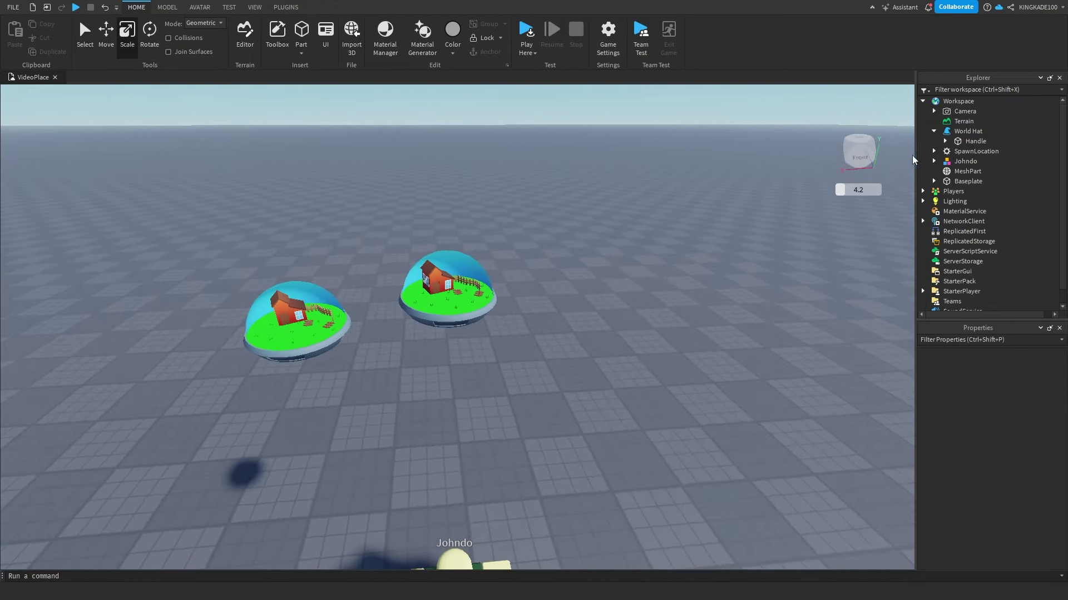
left_click(948, 132)
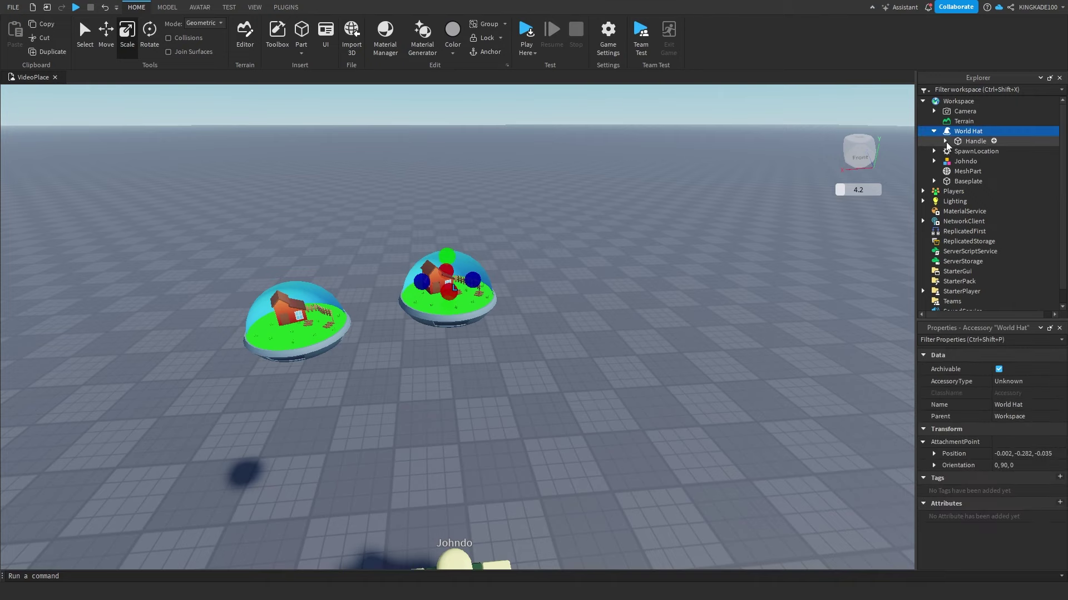
left_click(945, 142)
left_click(971, 142)
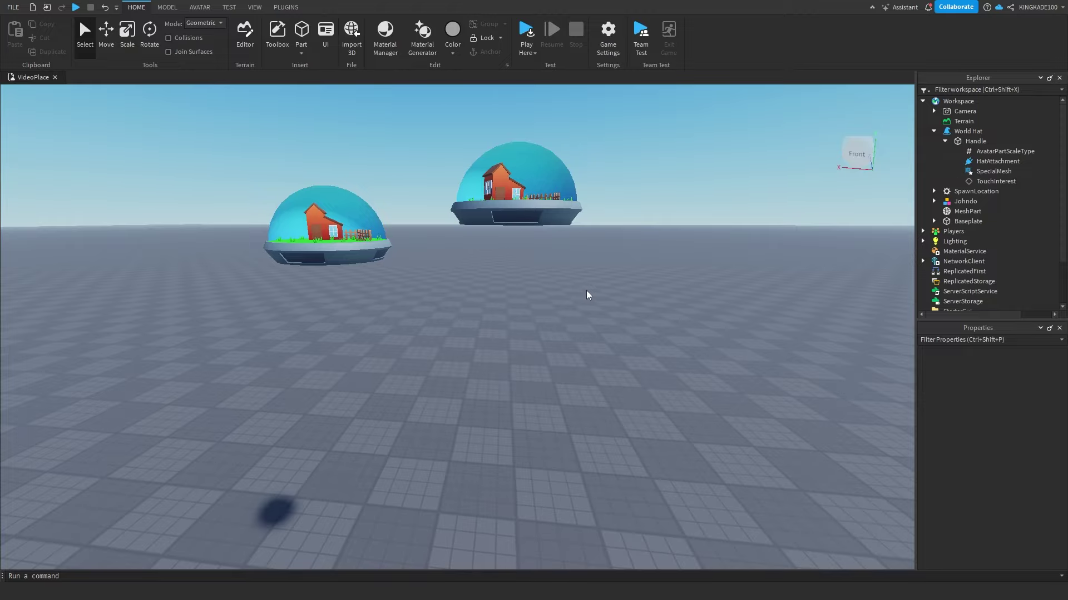
right_click_drag(588, 296, 589, 295)
- Drag the World Hat's HatAttachment down with the Move tool to position 0, -0.448, -0.001
left_click(987, 161)
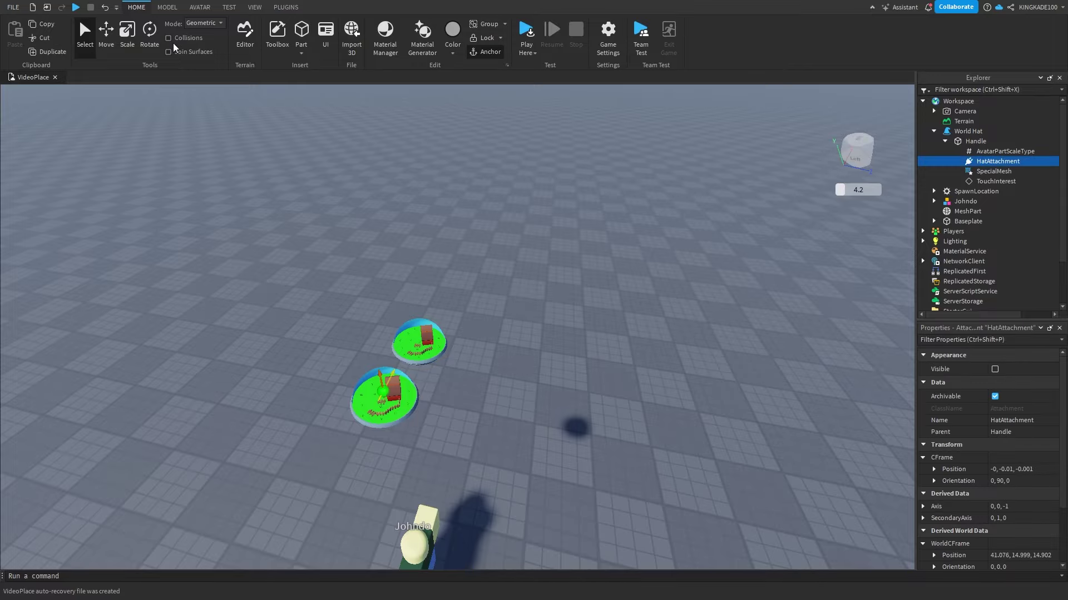
left_click(105, 41)
key("f")
scroll(528, 287, "down", 5)
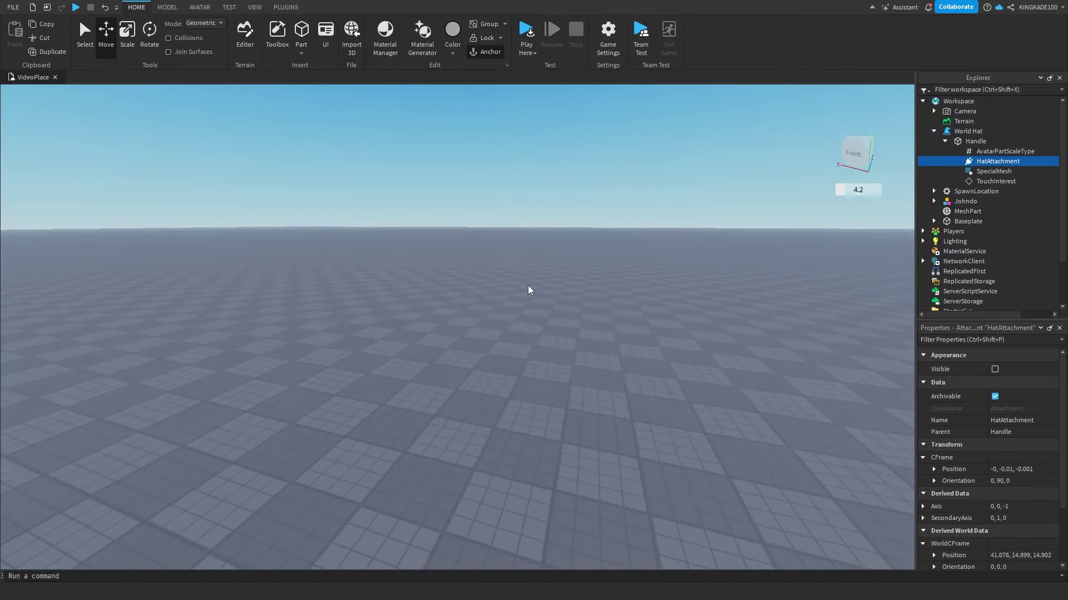
key("f")
key("f")
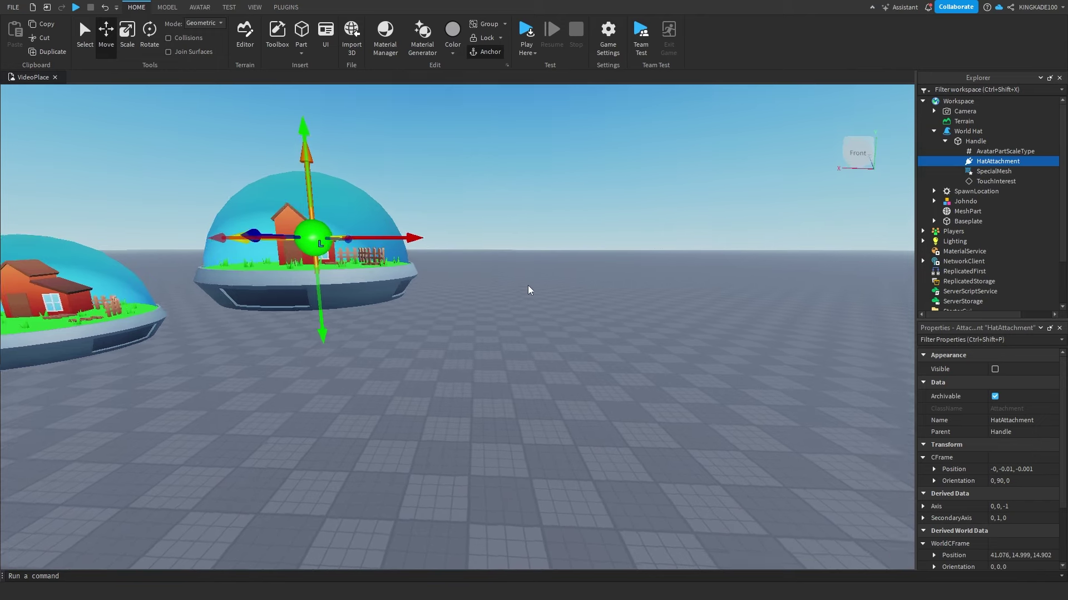
left_click_drag(314, 300, 326, 343)
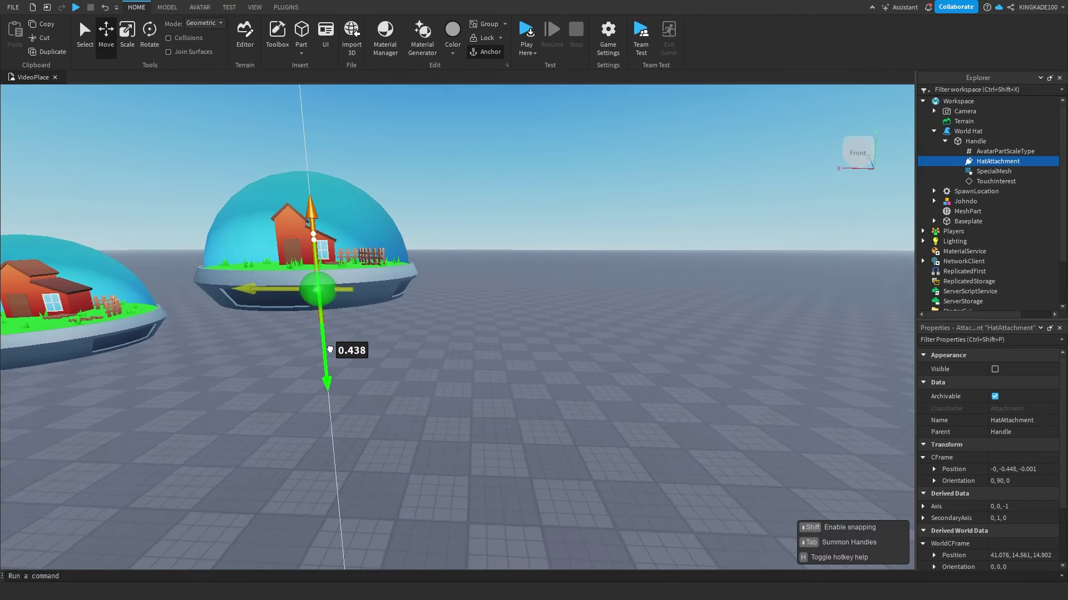
right_click_drag(376, 340, 378, 341)
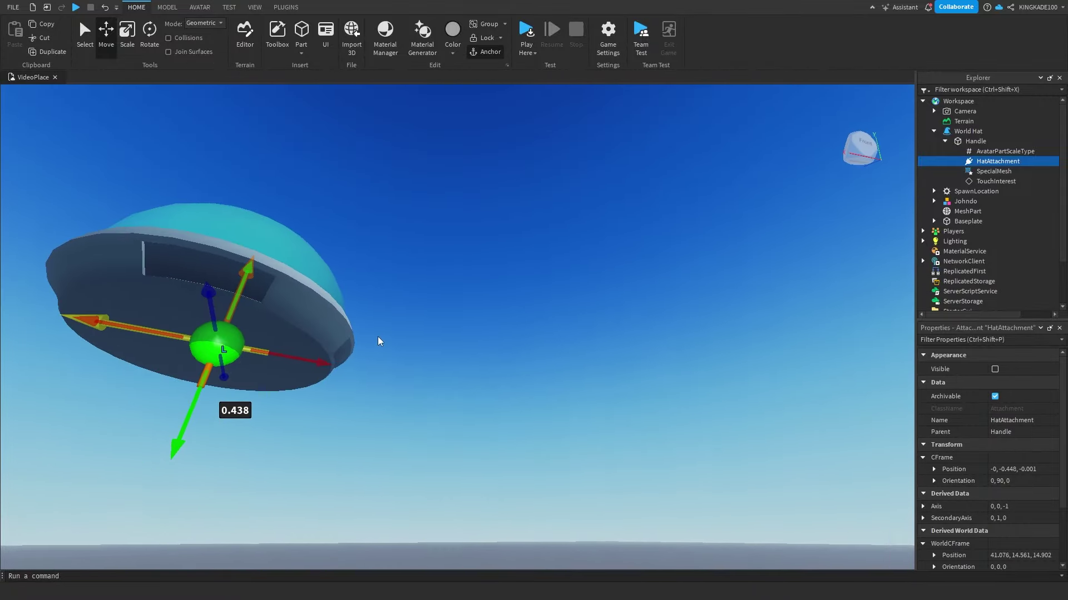
left_click(457, 336)
scroll(457, 336, "down", 10)
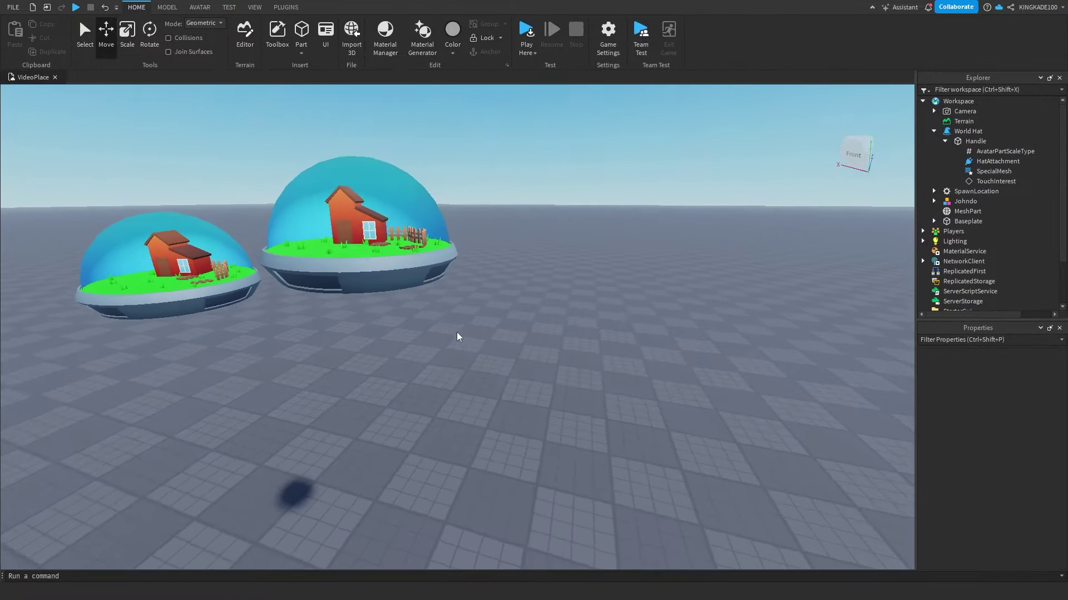
- Start a server-view play test and select the World Hat under Workspace > Johndo in Explorer
left_click(529, 34)
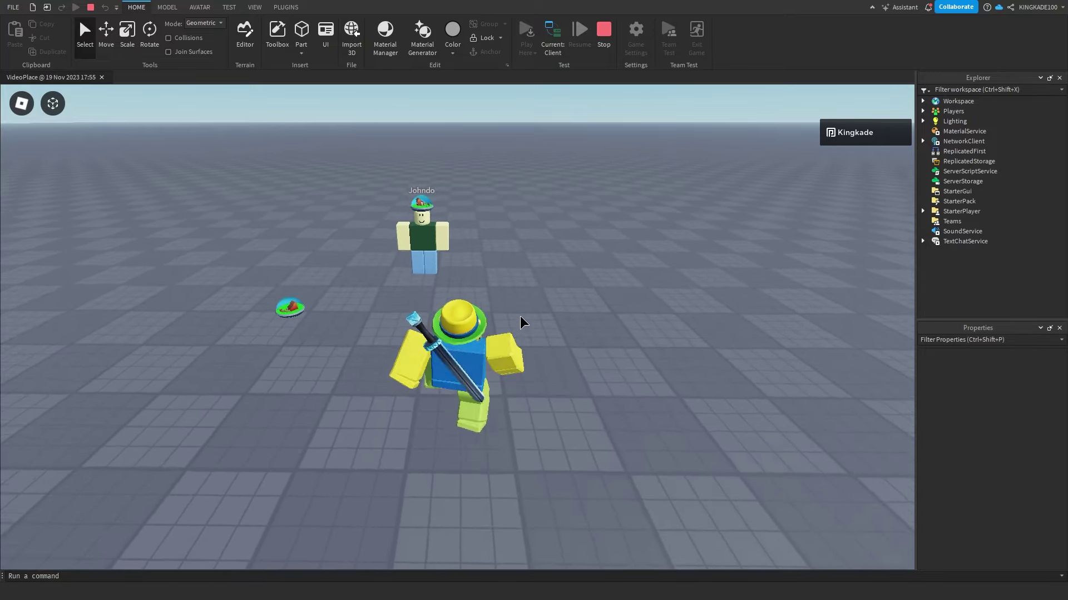
left_click(556, 40)
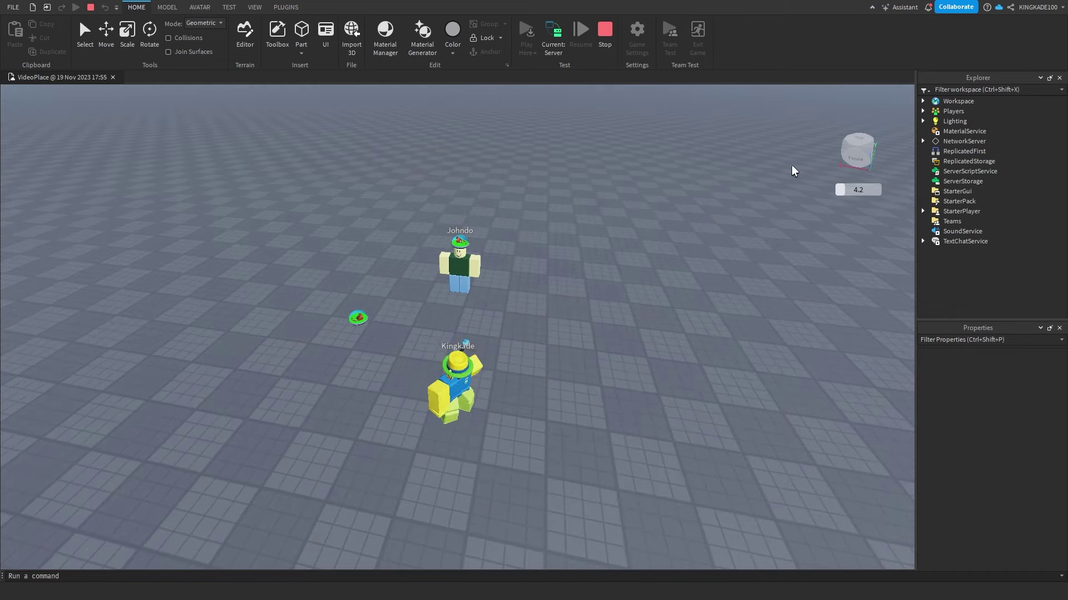
left_click(922, 102)
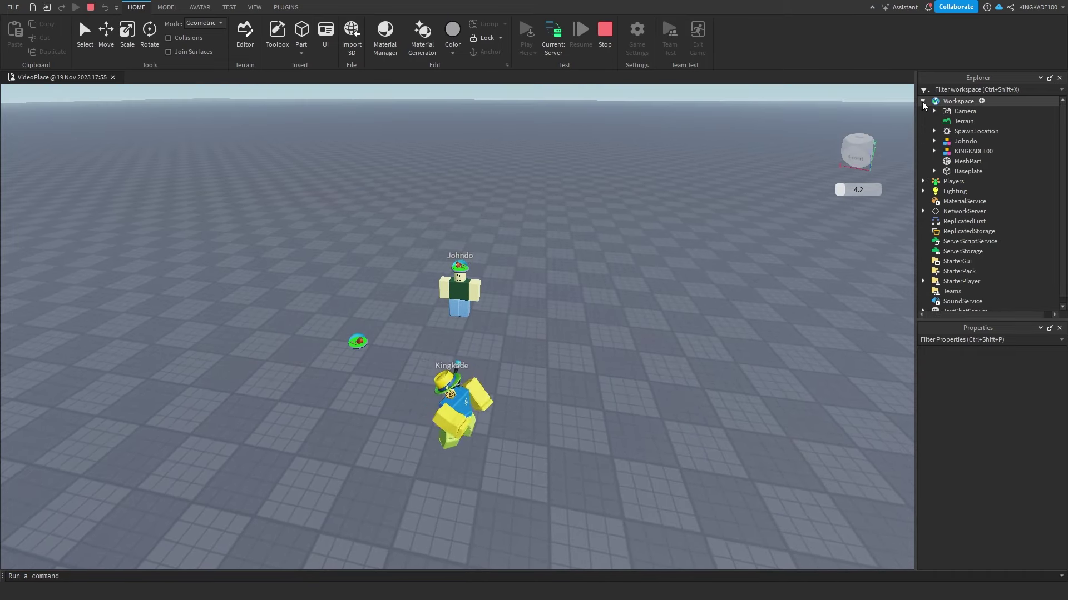
left_click(934, 141)
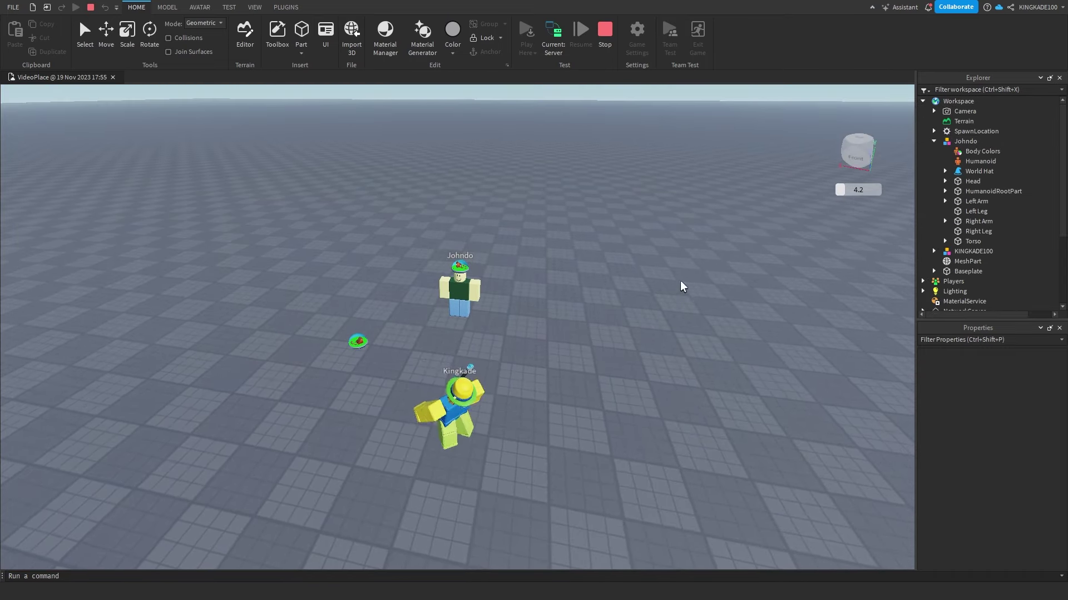
left_click(968, 172)
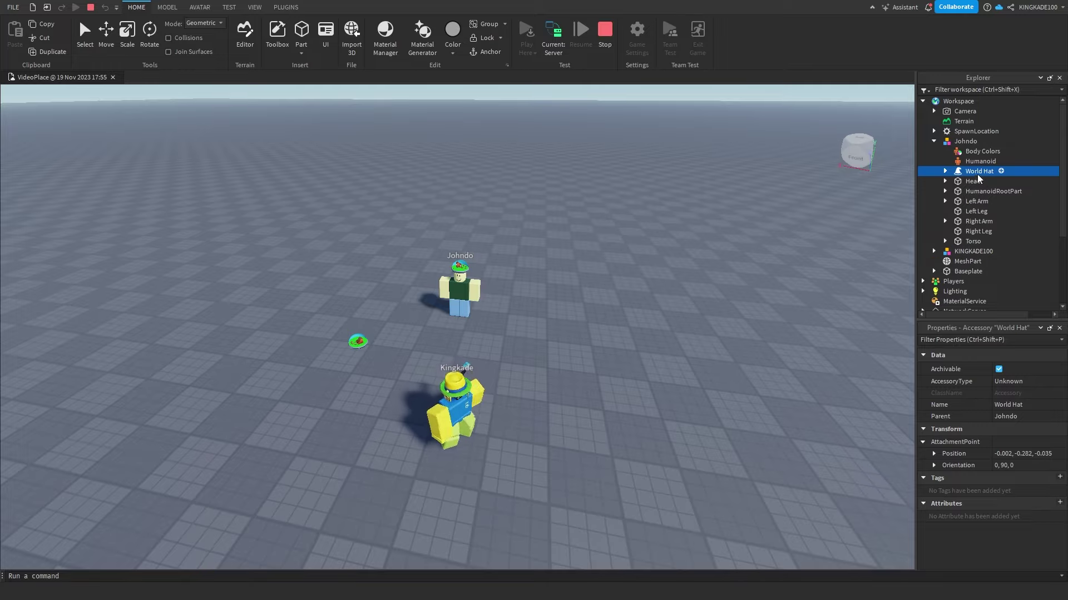
- Reparent the World Hat onto the player's avatar KINGKADE100 in Explorer
left_click_drag(975, 177, 980, 253)
left_click_drag(978, 255, 979, 253)
key("f")
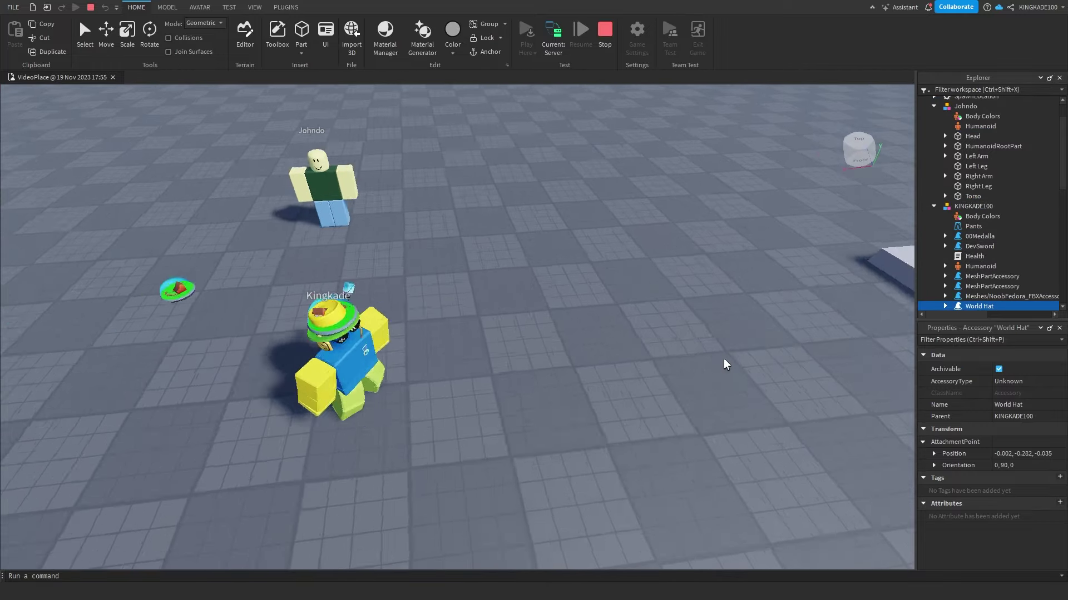
scroll(998, 264, "down", 1)
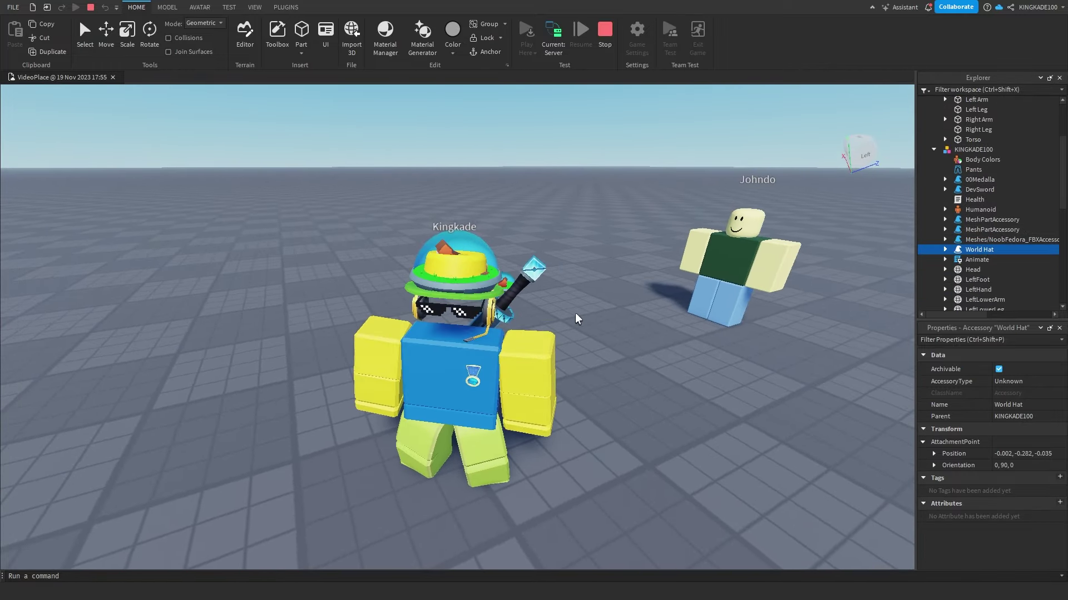
- Delete 00Medalla, DevSword and the three MeshPartAccessory items, leaving only the World Hat
left_click(978, 180)
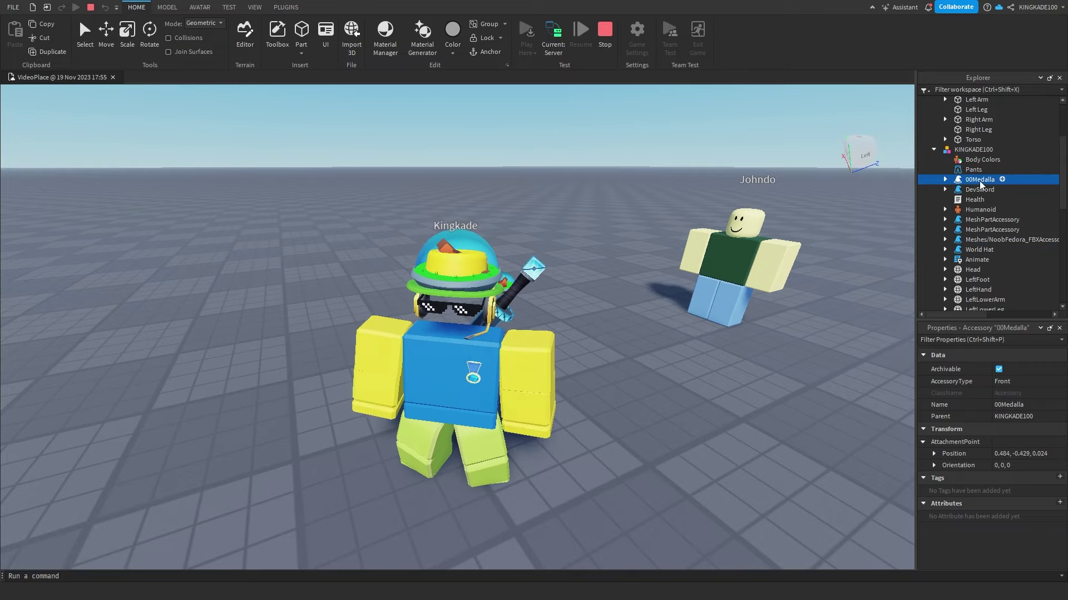
key("Delete")
left_click(979, 182)
key("Delete")
left_click(982, 201)
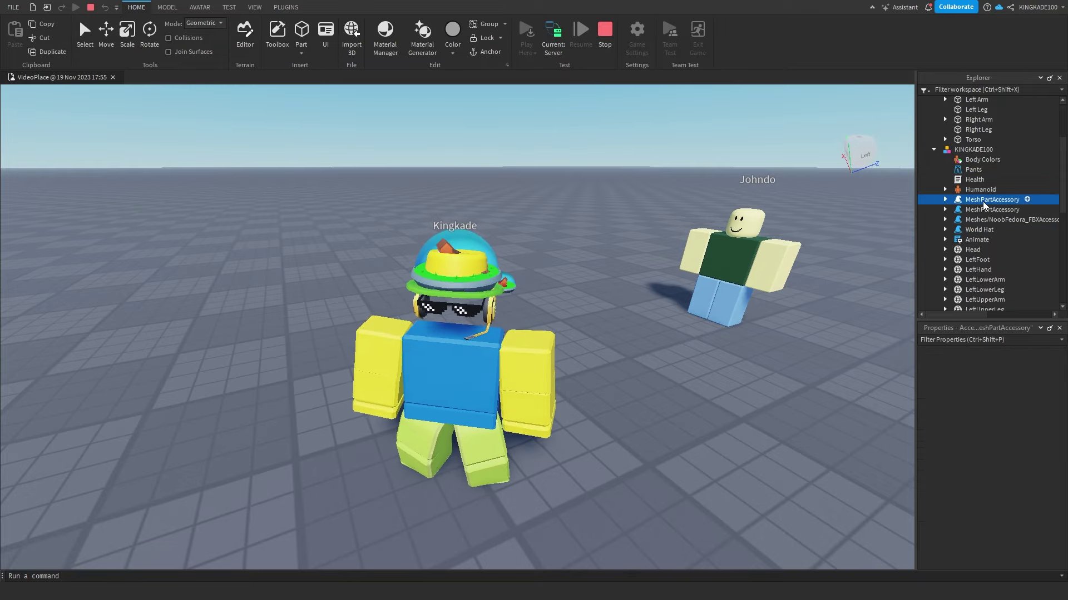
key("Delete")
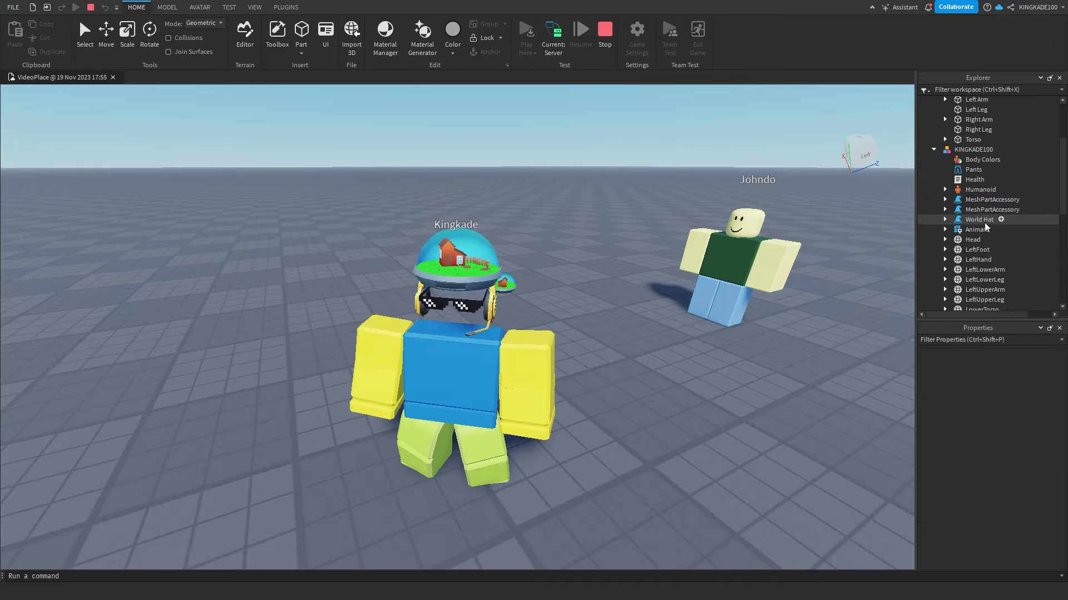
left_click(983, 201)
key("Delete")
left_click(983, 201)
key("Delete")
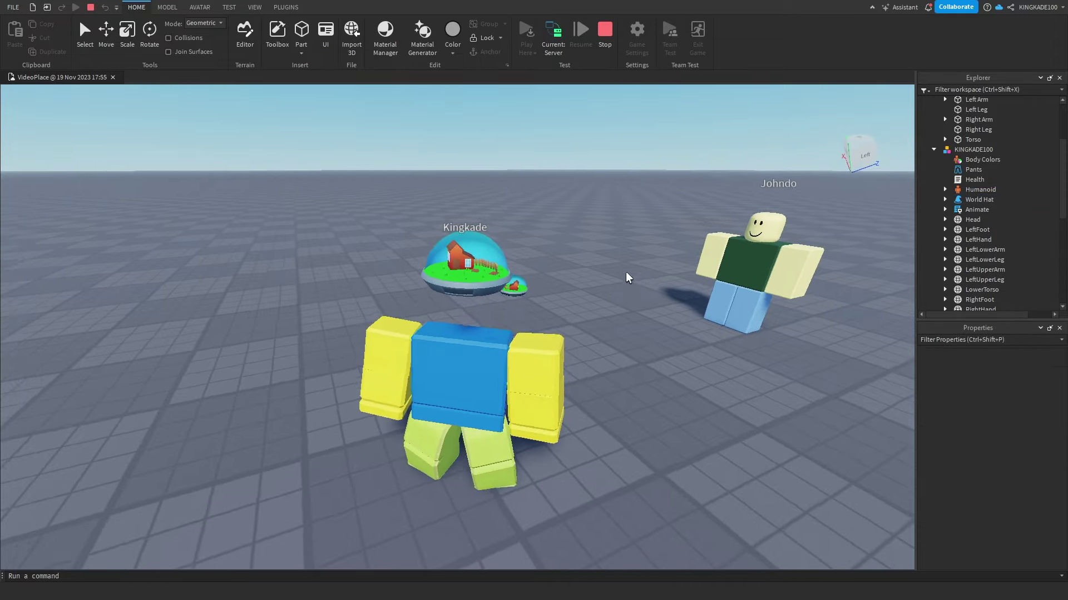
mouse_move(626, 271)
right_mouse_down()
mouse_move(718, 261)
mouse_move(636, 278)
right_mouse_up()
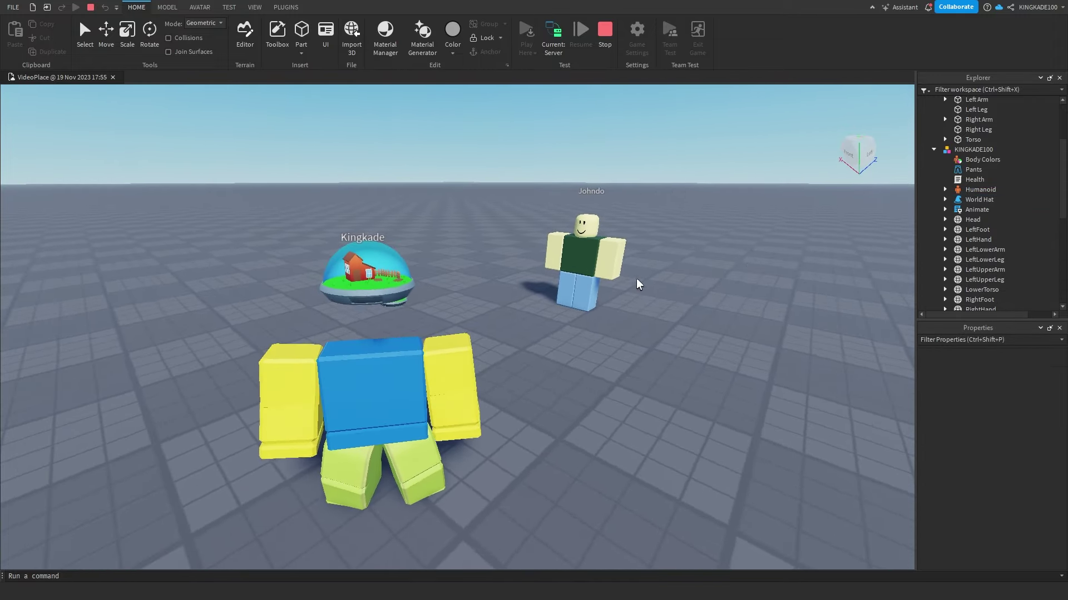
right_click_drag(497, 150, 545, 249)
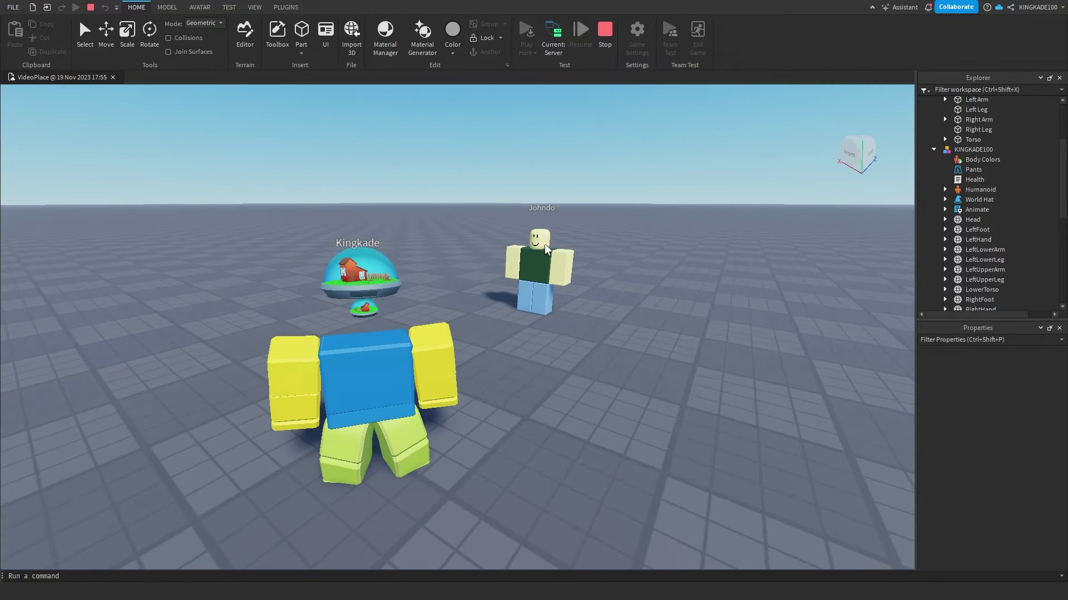
- Switch the play test to Client view and walk the avatar around with W and S to inspect the dome hat
left_click(552, 41)
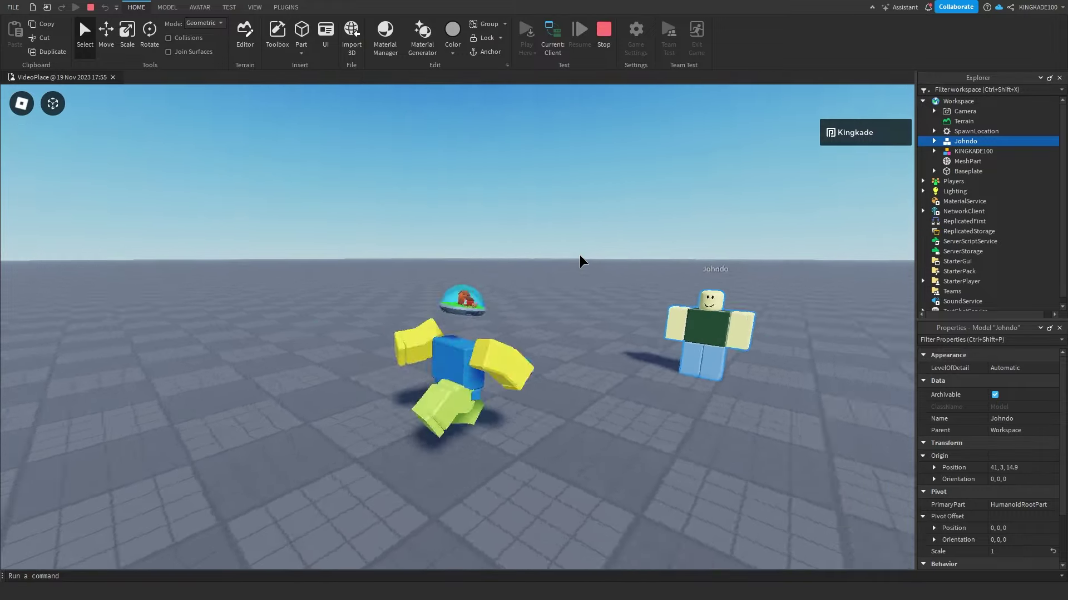
key("w")
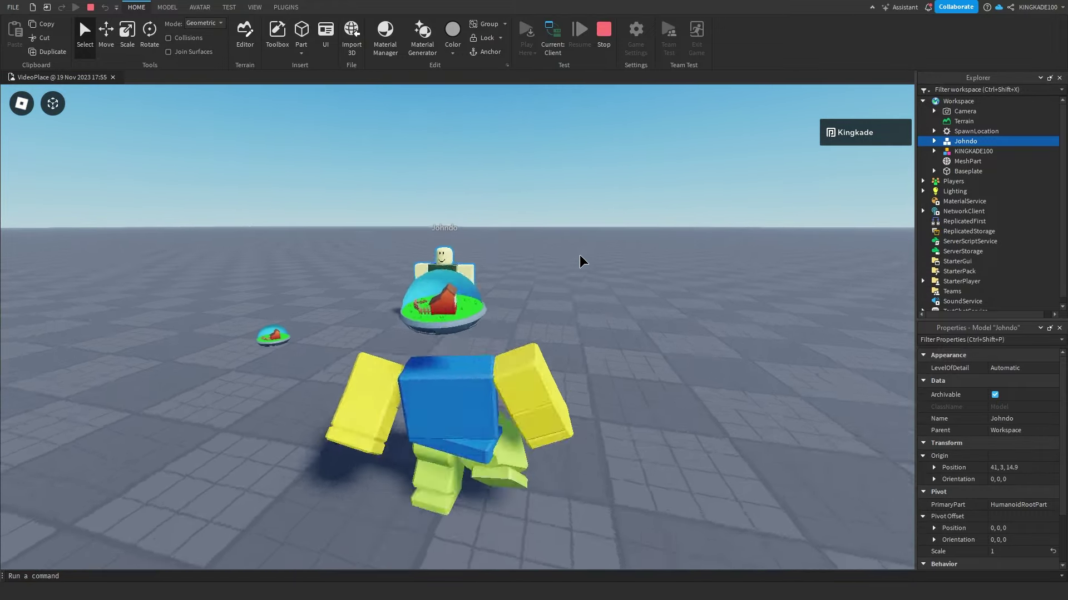
key("w")
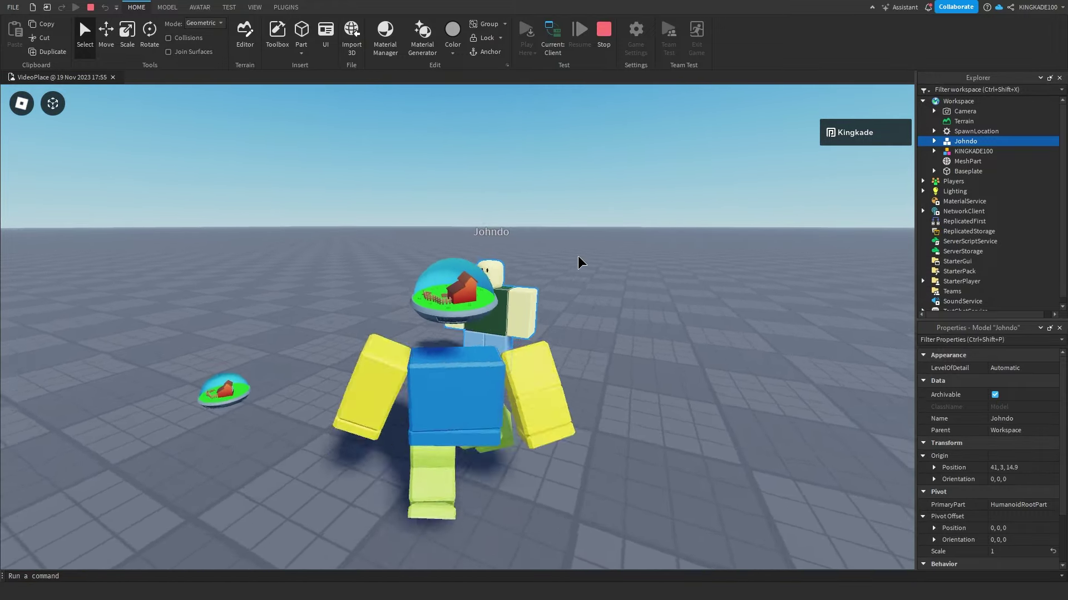
key("w")
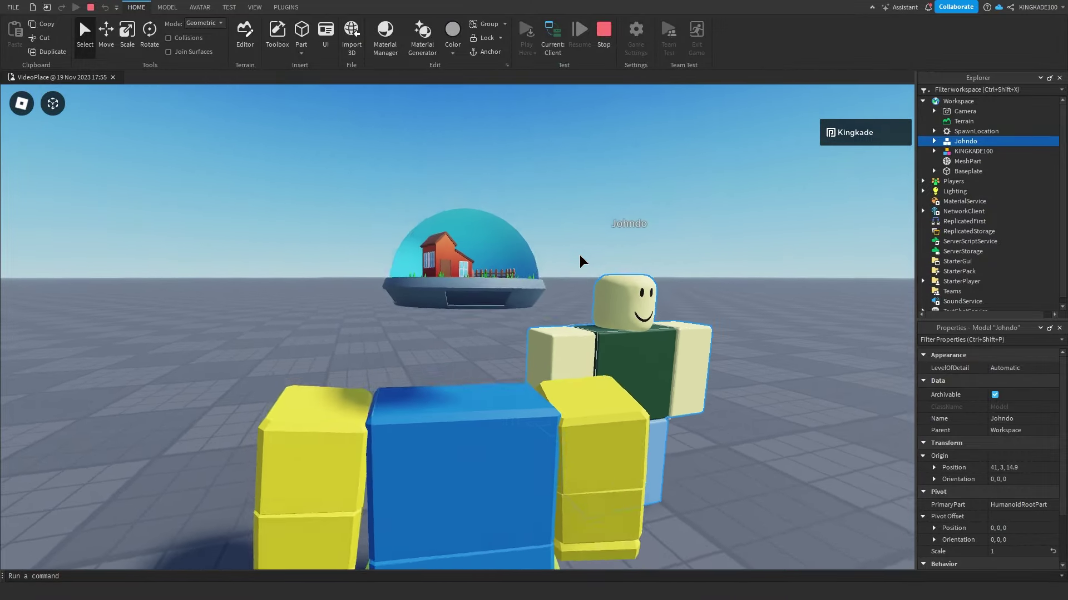
key("w")
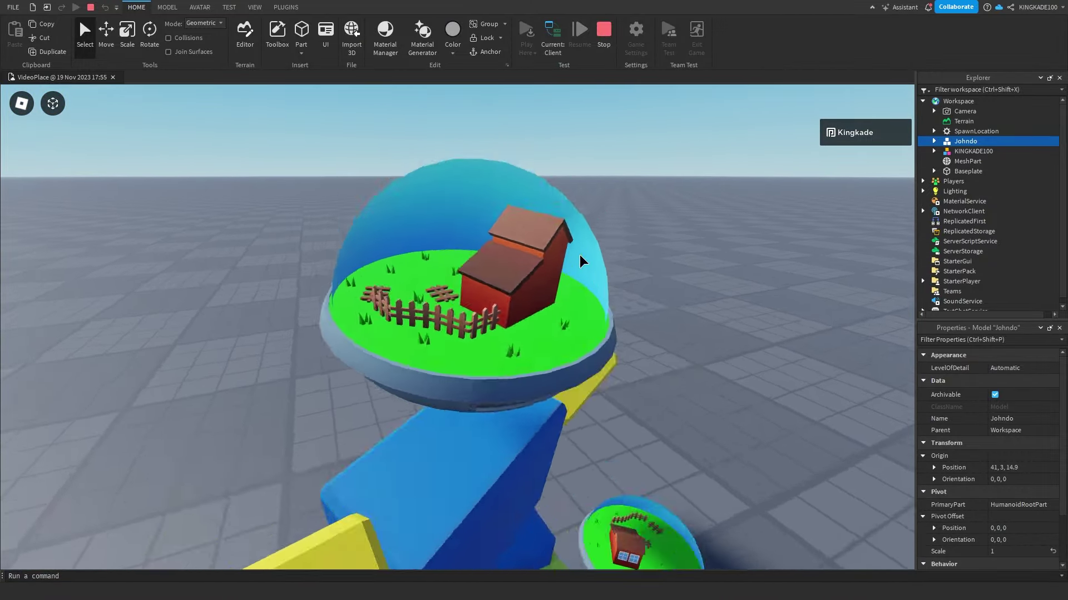
key("s")
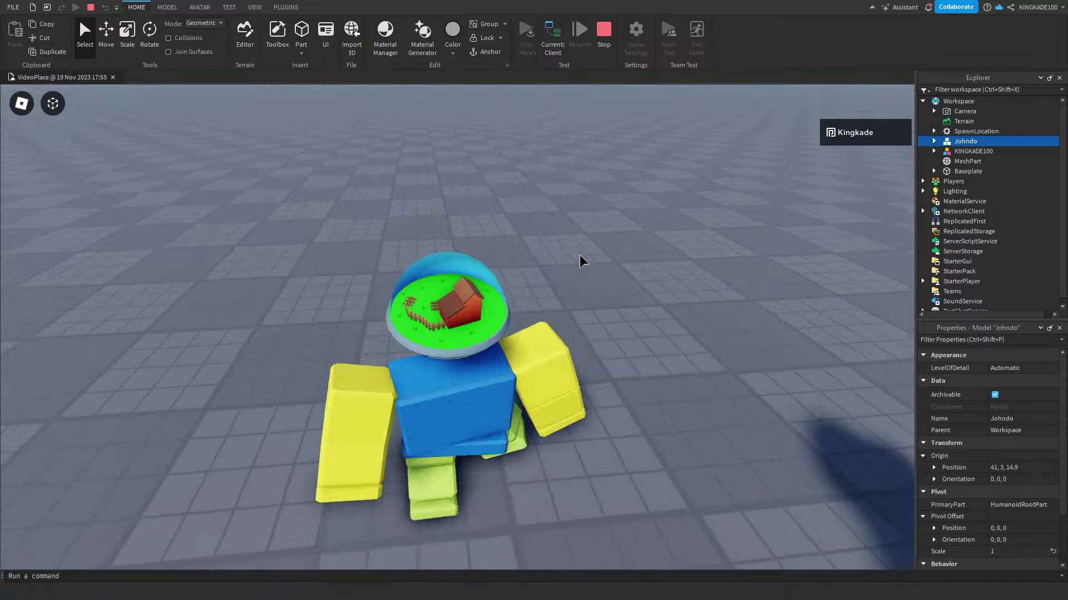
key("w")
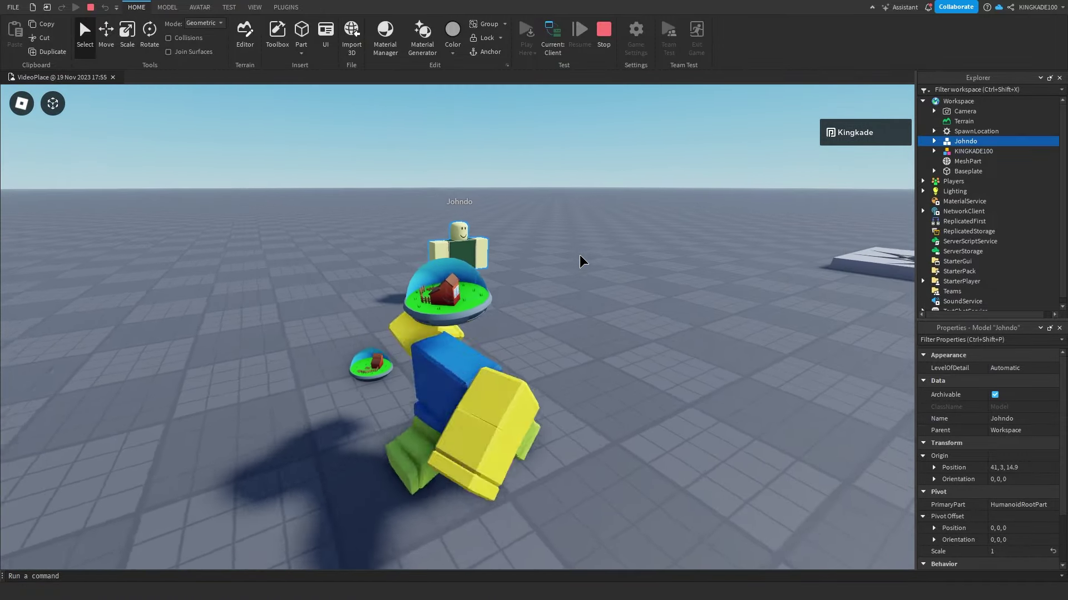
key("w")
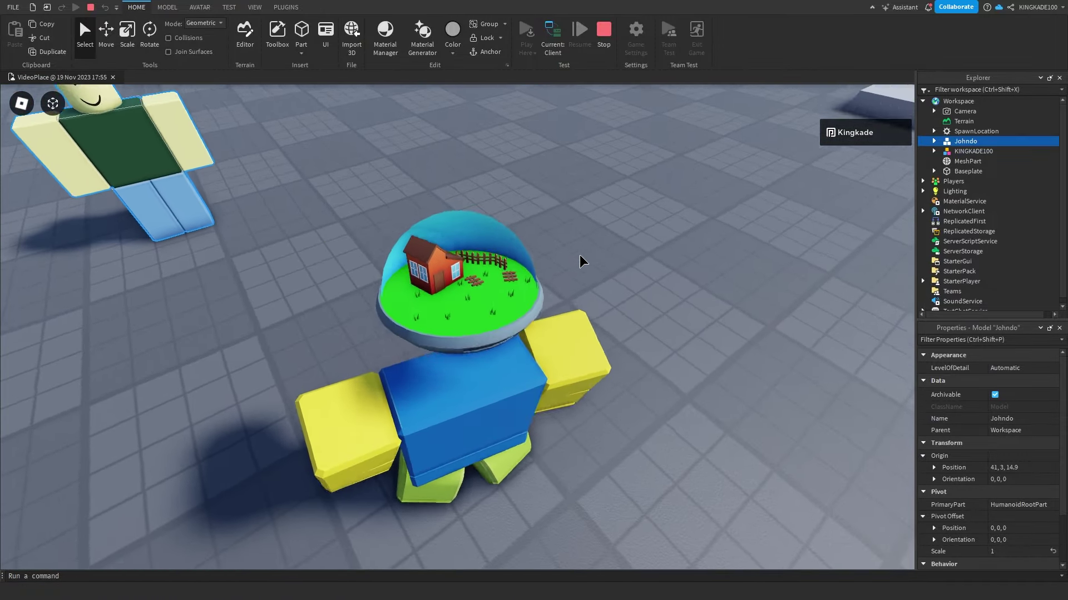
key("s")
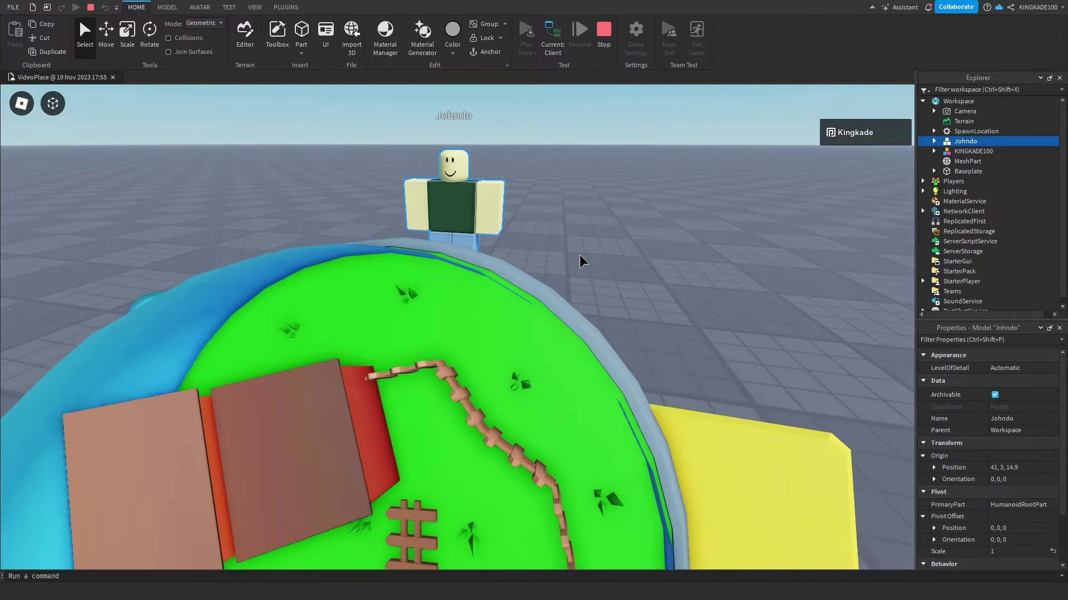
scroll(579, 254, "down", 3)
- Walk the avatar a little further, then stop the play test to return to edit mode
key("w")
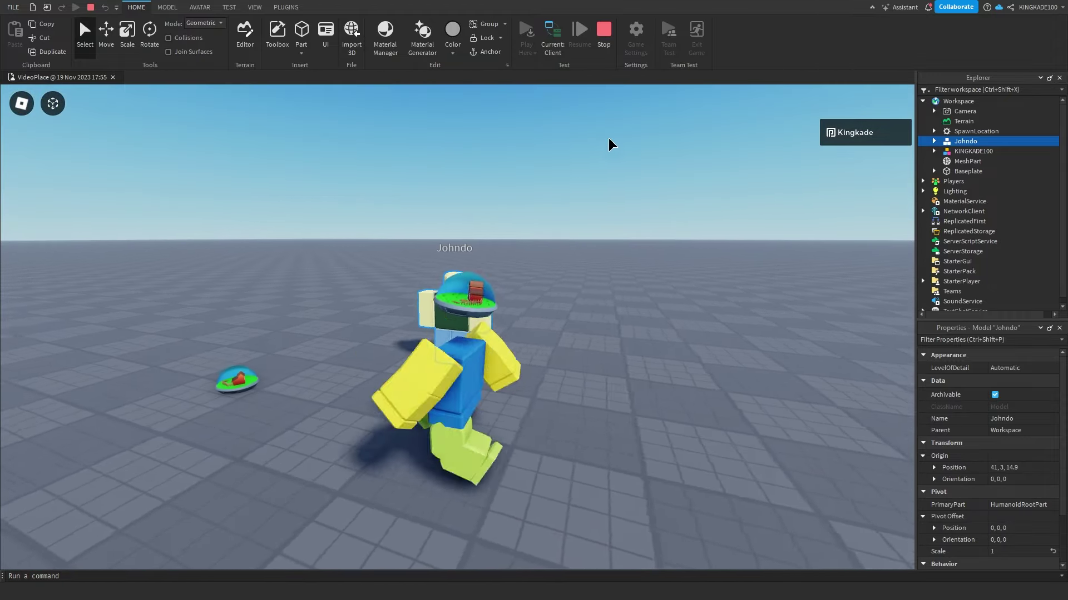
key("w")
left_click(610, 49)
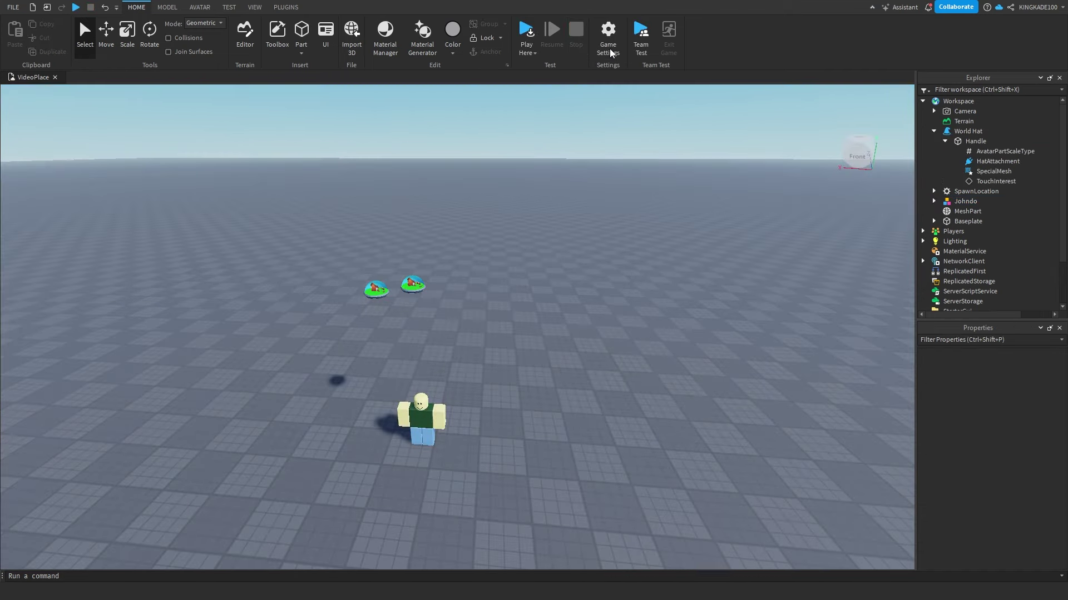
- Zoom and orbit the edit view to frame the World Hat and MeshPart domes above the baseplate
scroll(491, 328, "up", 5)
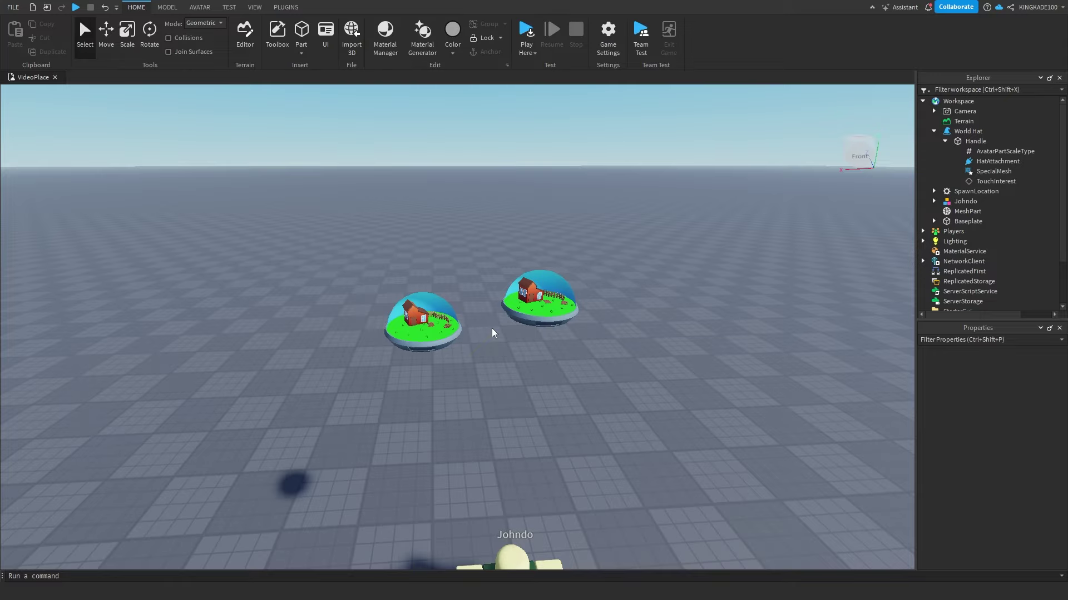
scroll(555, 369, "down", 5)
scroll(555, 368, "up", 5)
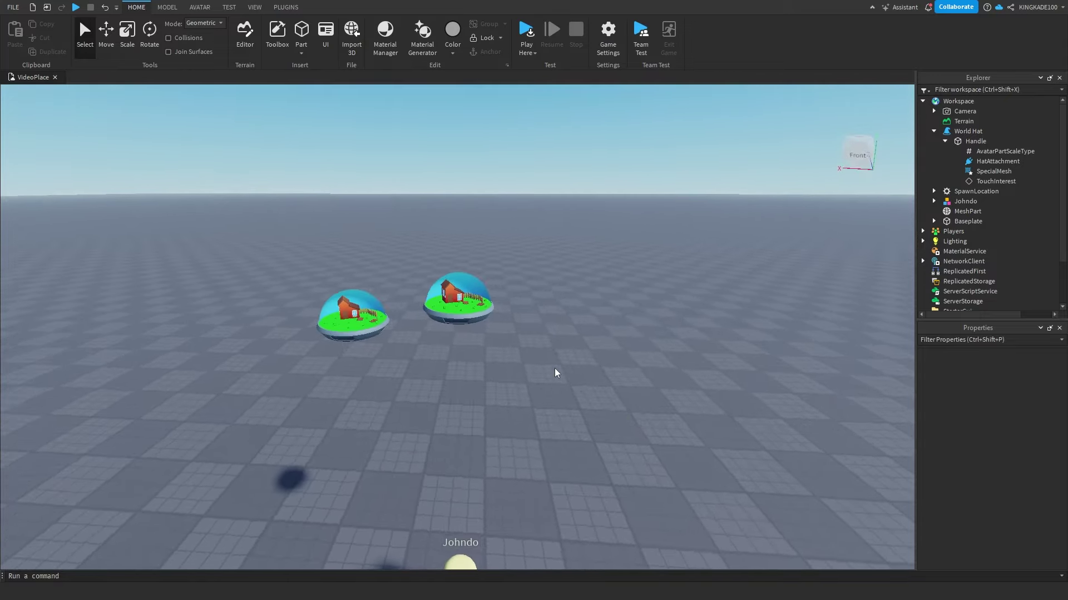
scroll(555, 372, "down", 5)
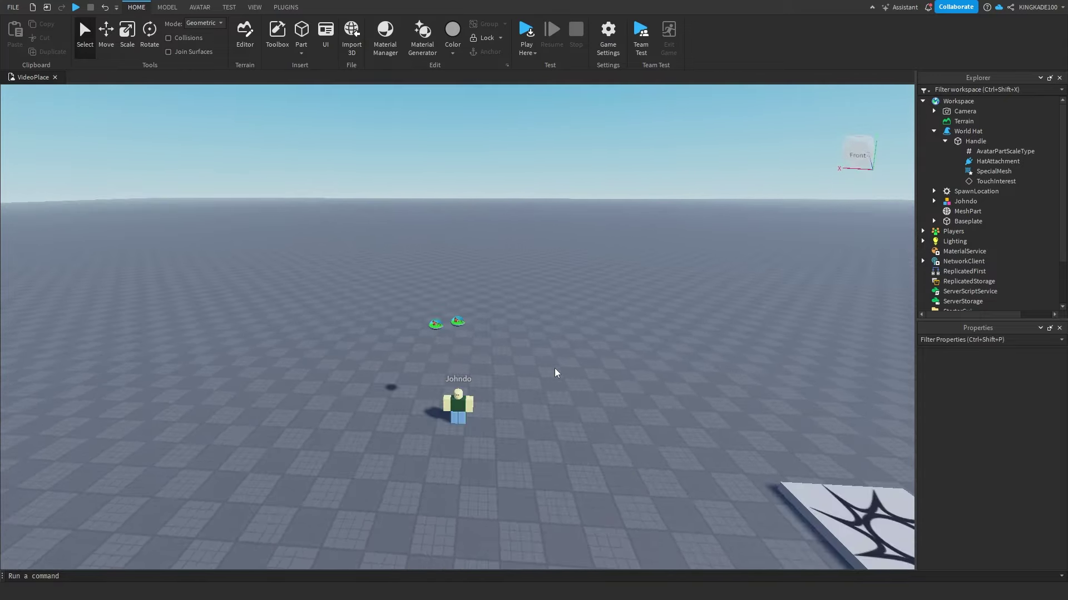
scroll(555, 373, "up", 2)
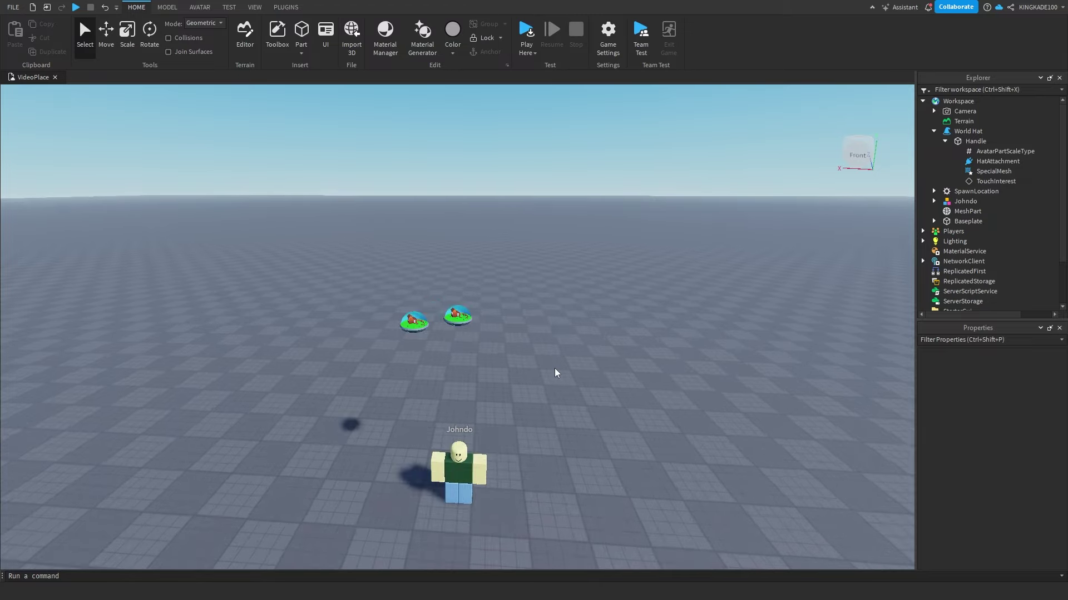
scroll(536, 336, "up", 3)
scroll(536, 336, "down", 5)
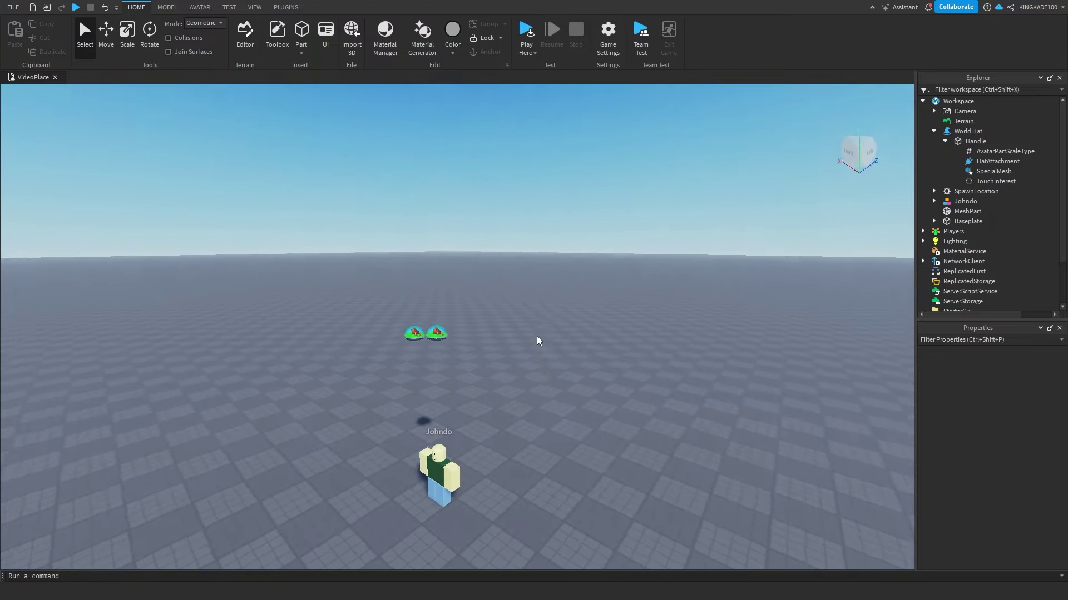
scroll(536, 336, "up", 4)
right_click_drag(536, 336, 536, 336)
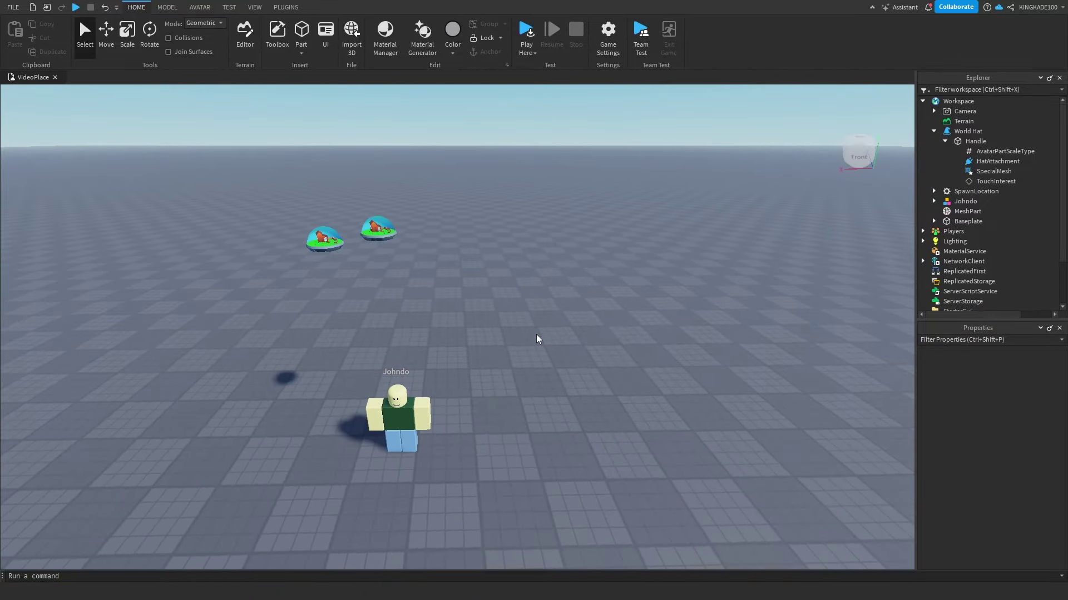
right_click_drag(537, 336, 536, 336)
scroll(536, 334, "up", 2)
scroll(536, 335, "up", 2)
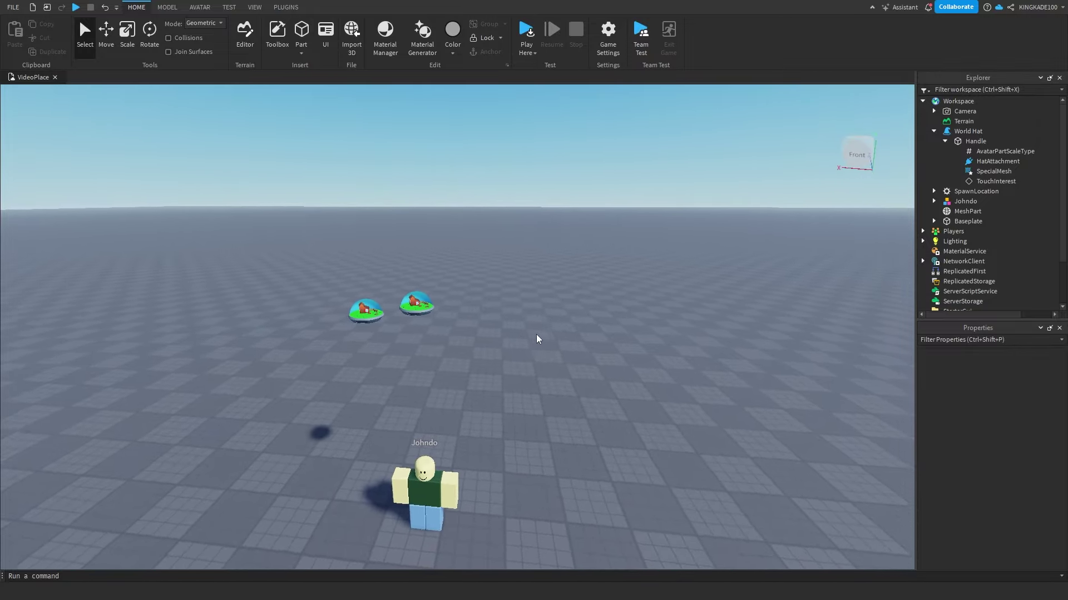
scroll(536, 335, "up", 3)
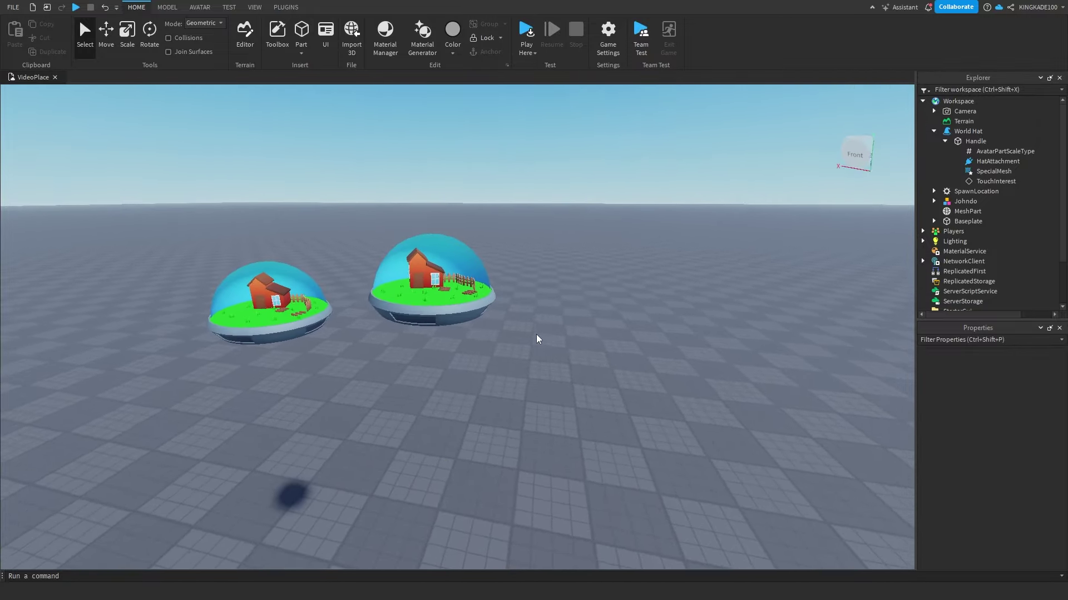